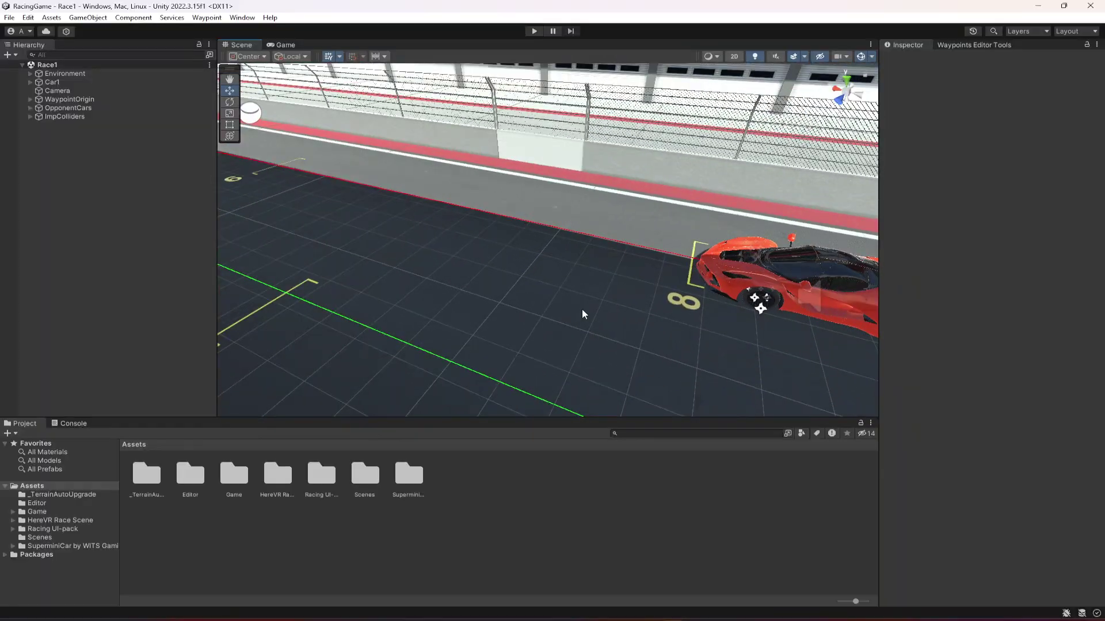
# Open the CAR folder inside the Game assets folder
pyautogui.moveTo(461, 306); pyautogui.dragTo(579, 302, button='right')
pyautogui.scroll(-5, 562, 287)
pyautogui.moveTo(591, 262); pyautogui.dragTo(651, 289, button='right')
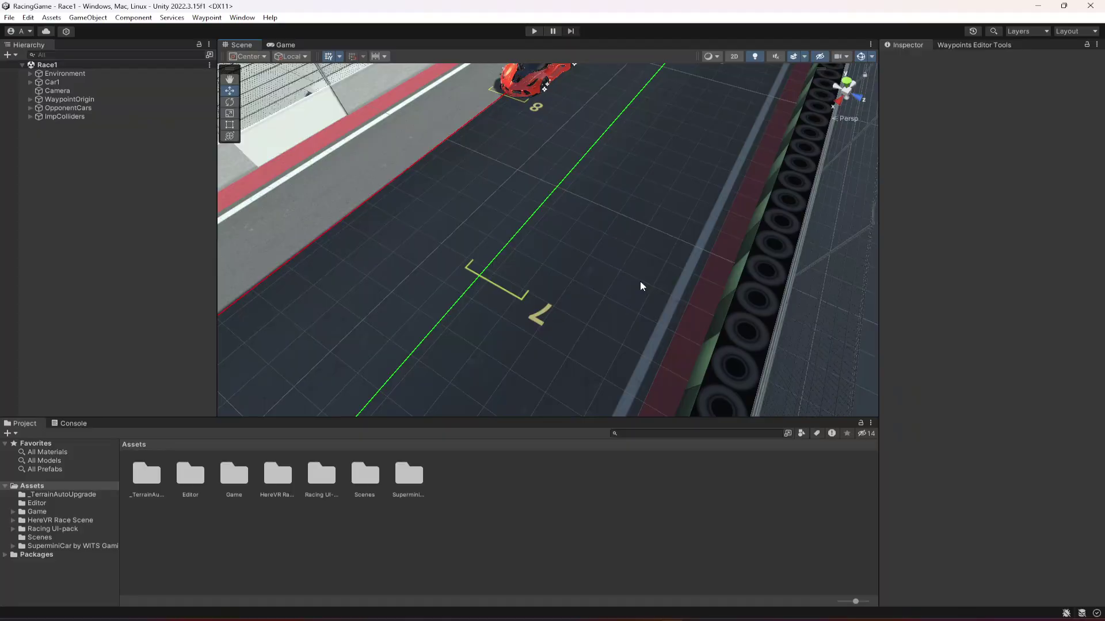
pyautogui.click(35, 512)
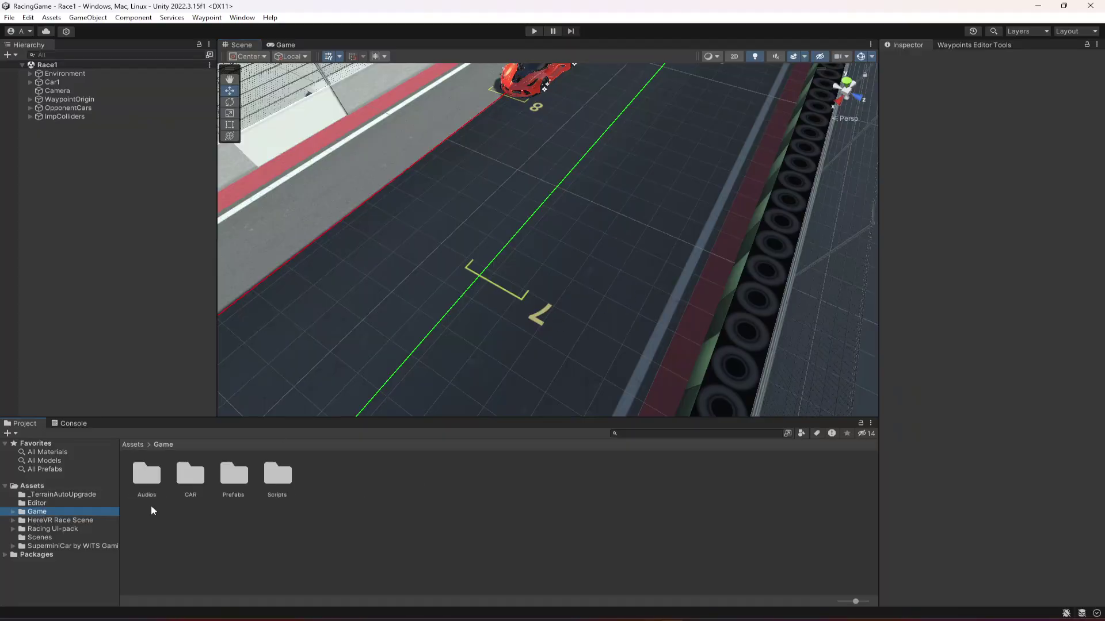
pyautogui.doubleClick(189, 477)
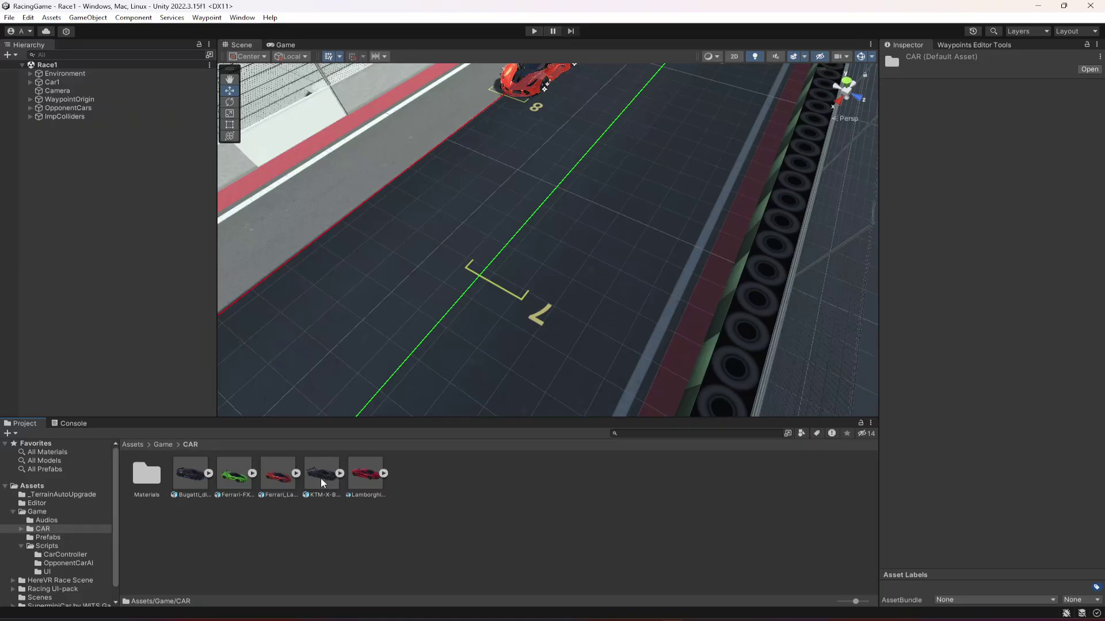
# Add the KTM-X-Bow_GTX_2020 model to the scene beside the red car and set its Y rotation to 90
pyautogui.moveTo(590, 341); pyautogui.dragTo(595, 305, button='right')
pyautogui.moveTo(520, 357); pyautogui.dragTo(525, 312, button='right')
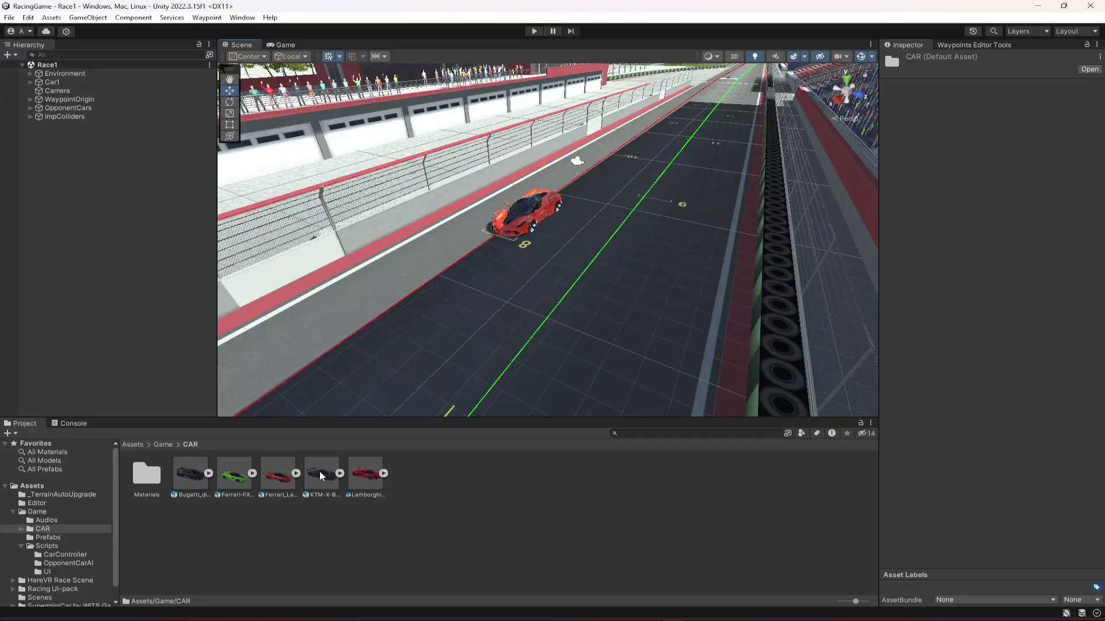
pyautogui.moveTo(533, 241); pyautogui.dragTo(559, 241)
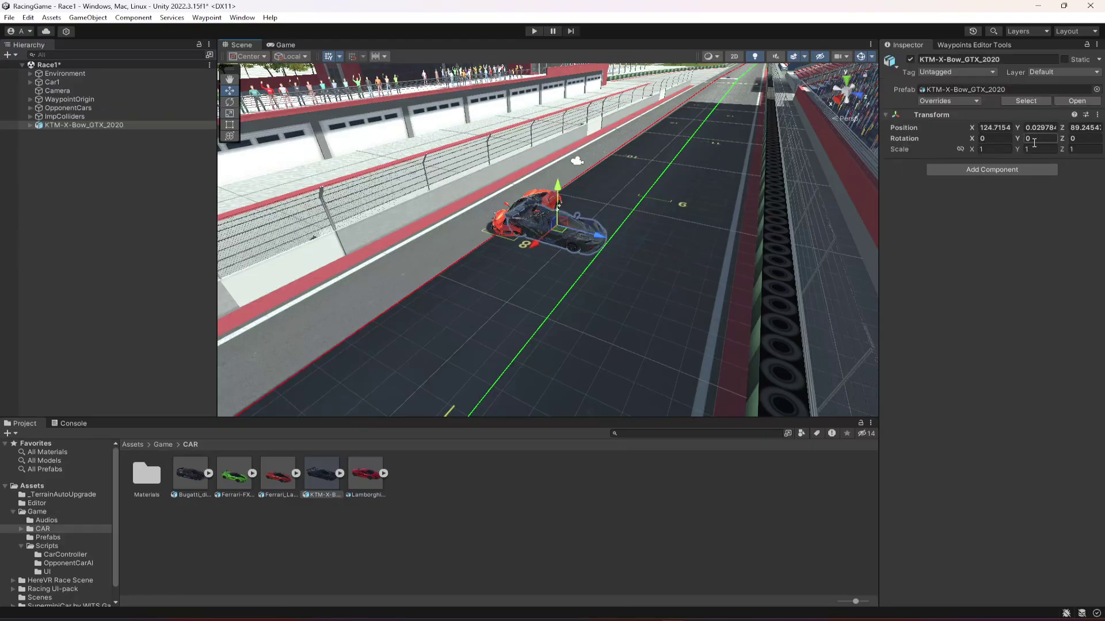
pyautogui.write('90')
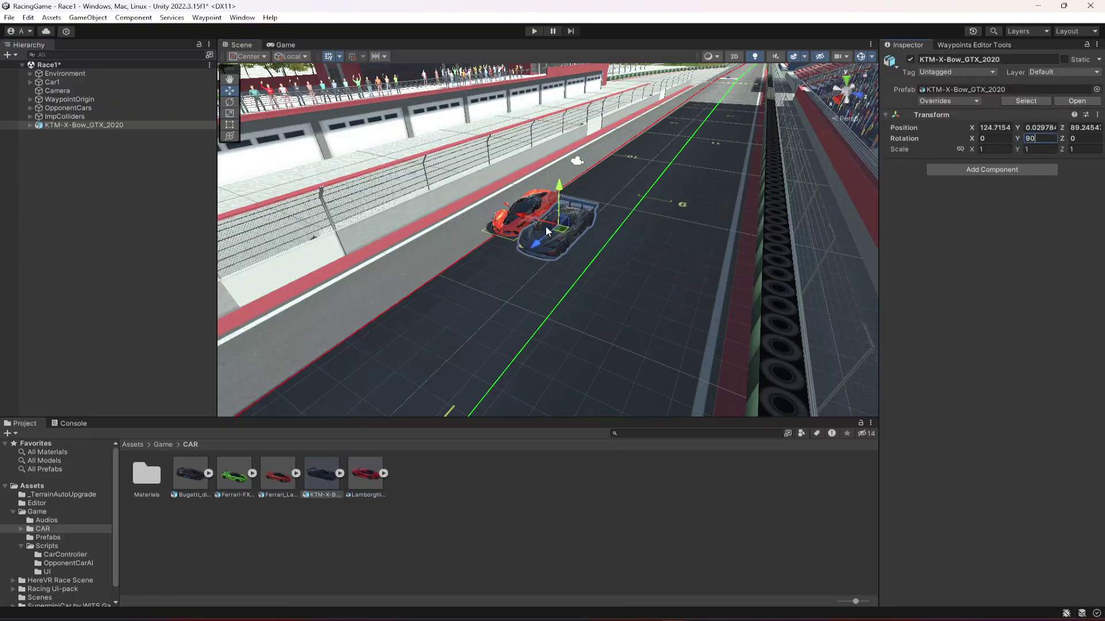
# Move the KTM model onto the red car at grid slot 8, at about X 123.98, Z 86.93
pyautogui.moveTo(613, 268); pyautogui.dragTo(624, 232, button='right')
pyautogui.scroll(8, 620, 264)
pyautogui.moveTo(720, 214); pyautogui.dragTo(446, 210, button='right')
pyautogui.moveTo(427, 142); pyautogui.dragTo(427, 173)
pyautogui.moveTo(476, 213); pyautogui.dragTo(682, 215)
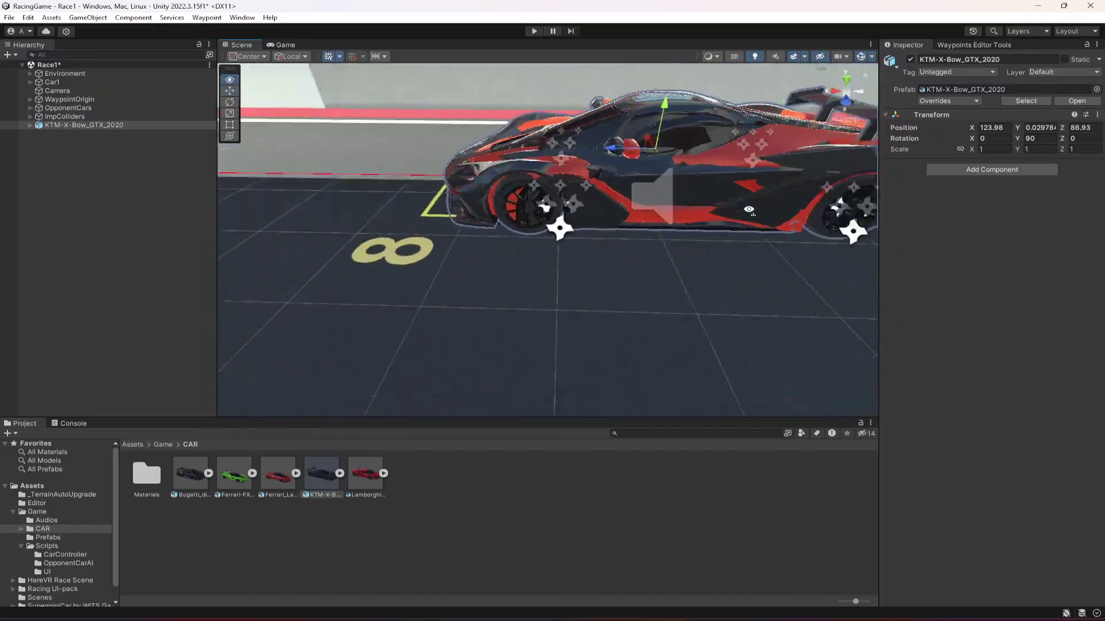
# Fine-tune the KTM model's lengthwise alignment with the red car, to about X 123.93
pyautogui.scroll(5, 693, 291)
pyautogui.keyDown('alt'); pyautogui.moveTo(692, 292); pyautogui.dragTo(737, 233); pyautogui.keyUp('alt')
pyautogui.moveTo(737, 233); pyautogui.dragTo(731, 251, button='right')
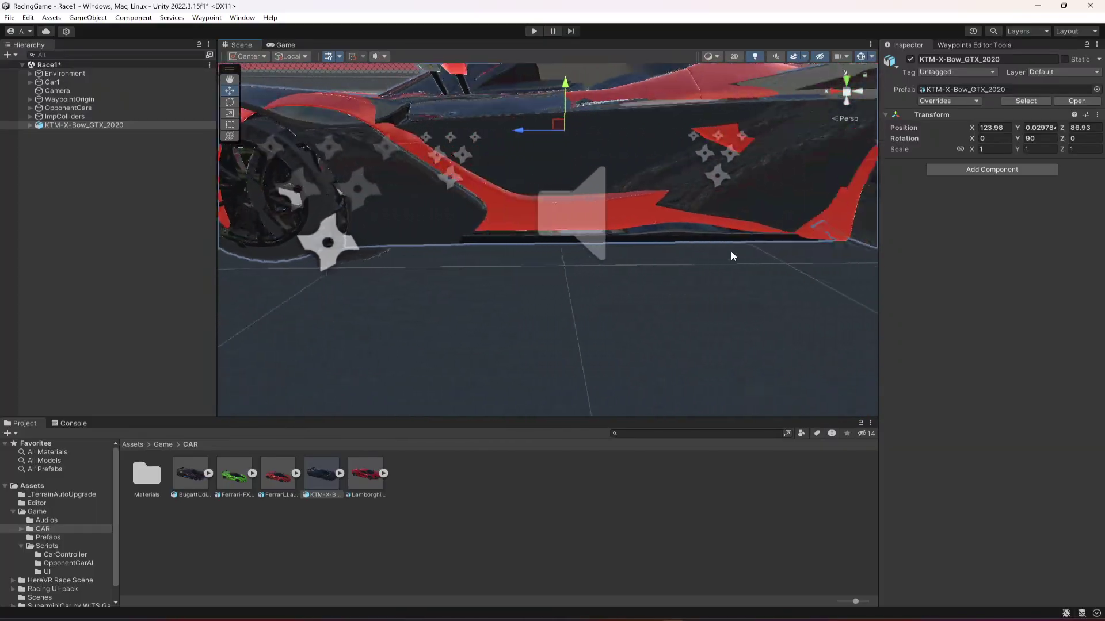
pyautogui.scroll(-4, 730, 250)
pyautogui.moveTo(731, 250); pyautogui.dragTo(690, 245, button='middle')
pyautogui.scroll(-2, 649, 246)
pyautogui.scroll(-3, 649, 246)
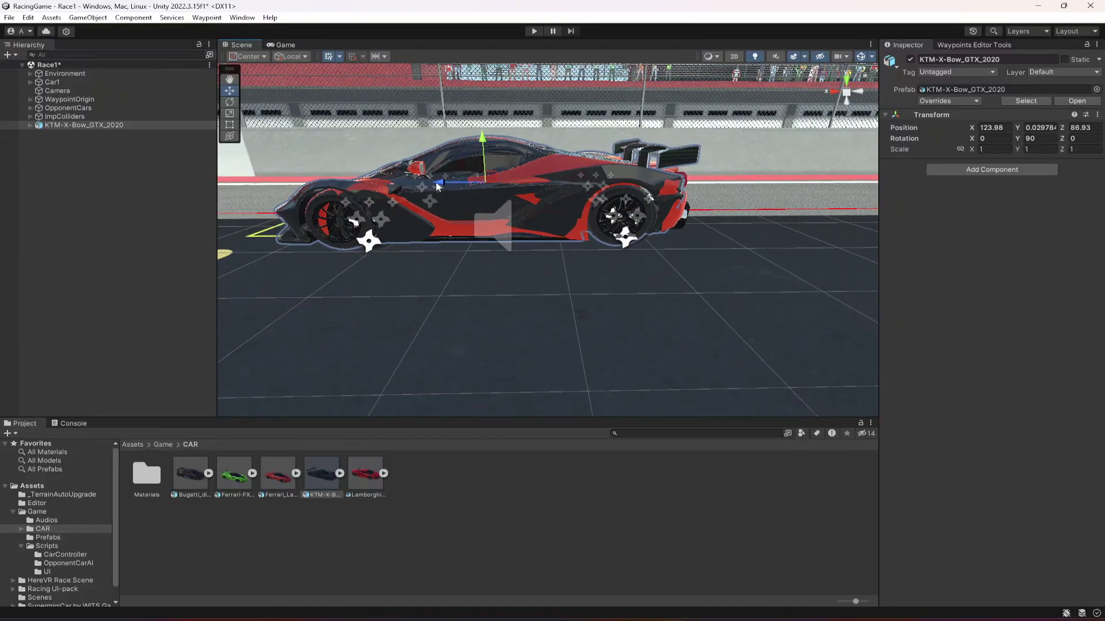
pyautogui.moveTo(438, 185); pyautogui.dragTo(442, 184)
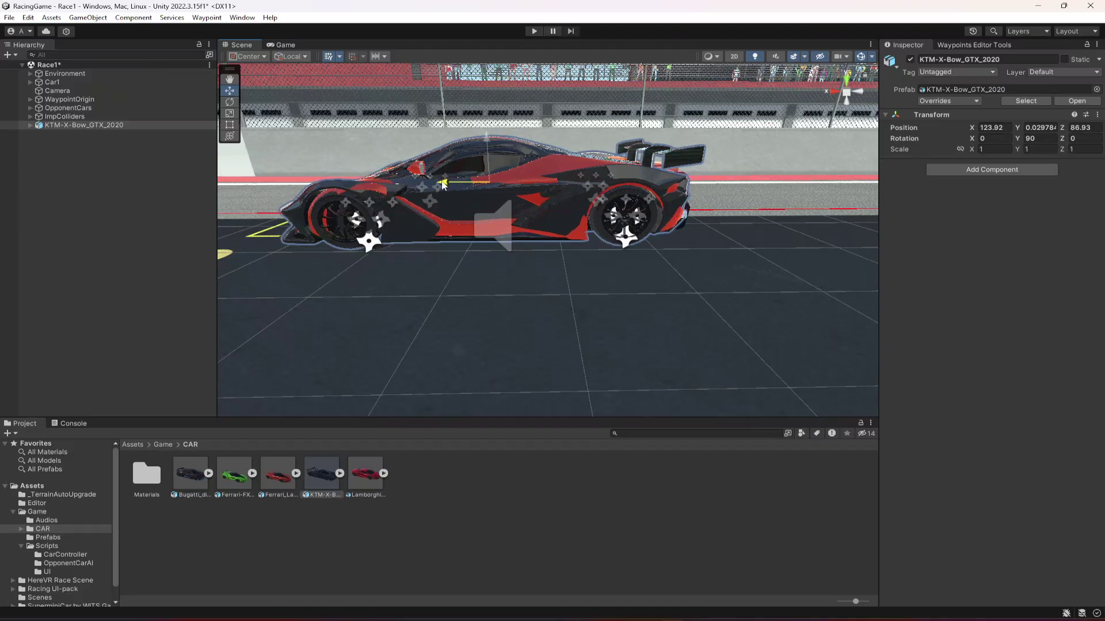
# Completely unpack the KTM-X-Bow_GTX_2020 prefab instance in the scene
pyautogui.moveTo(494, 226); pyautogui.dragTo(614, 236, button='right')
pyautogui.moveTo(368, 230); pyautogui.dragTo(586, 224, button='middle')
pyautogui.scroll(-2, 586, 223)
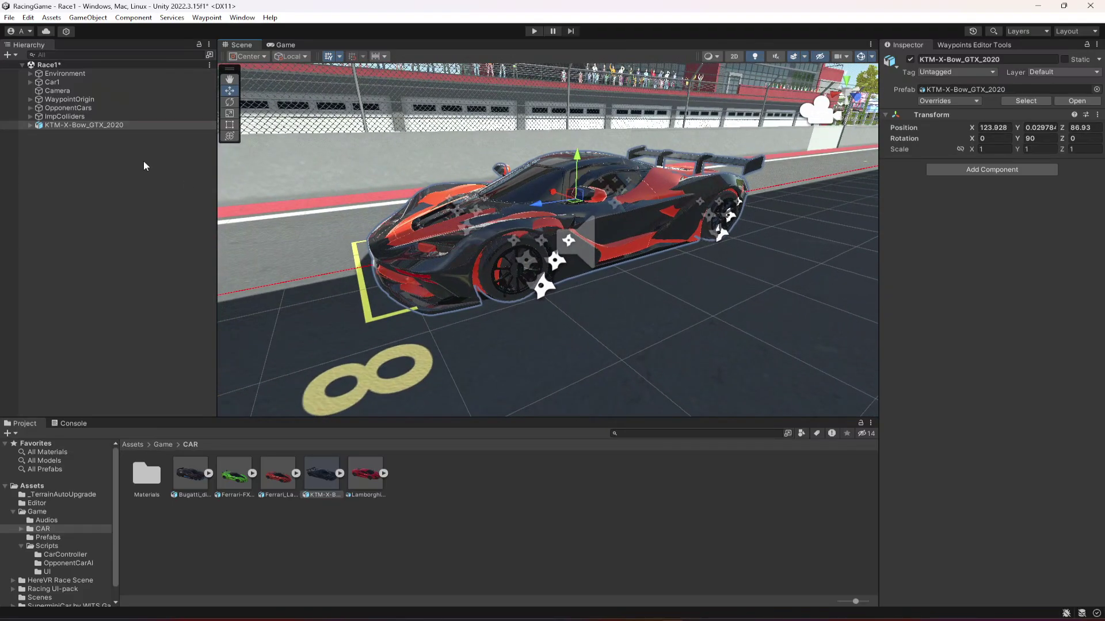
pyautogui.rightClick(51, 127)
pyautogui.moveTo(117, 276)
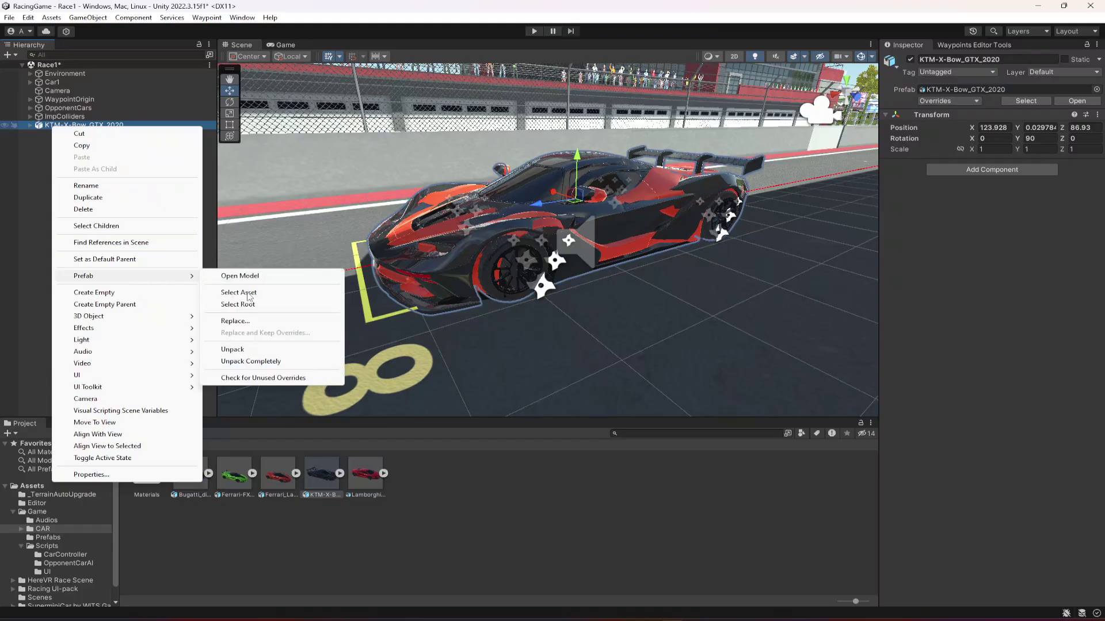
pyautogui.click(267, 363)
# Delete the four tire objects, tire through tire.003, from the KTM-X-Bow_GTX_2020 object
pyautogui.click(29, 126)
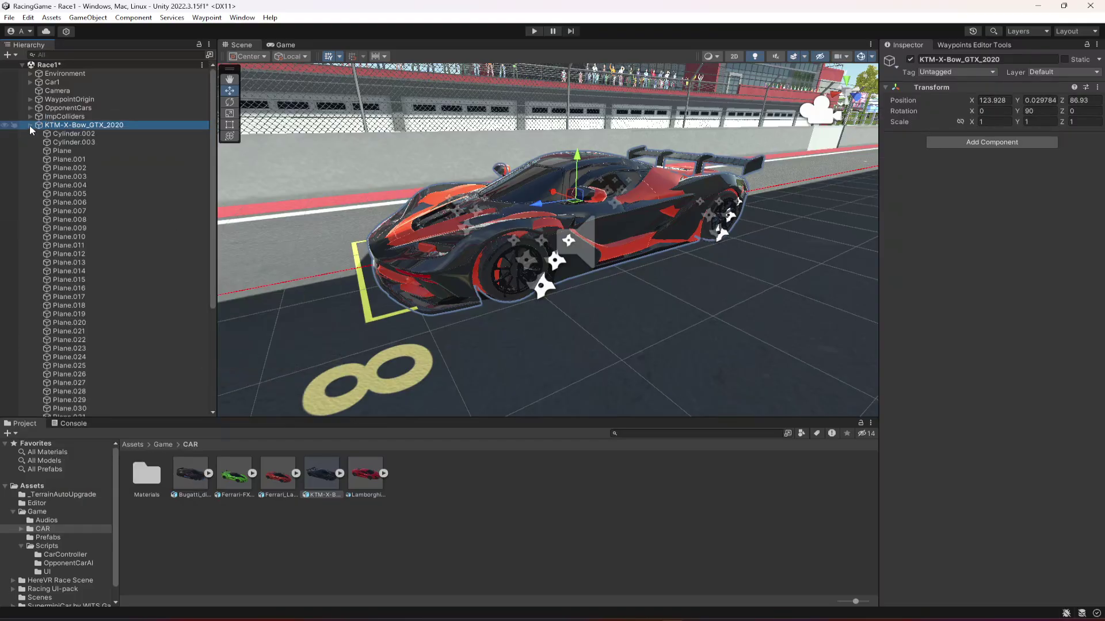
pyautogui.scroll(-5, 130, 228)
pyautogui.click(59, 385)
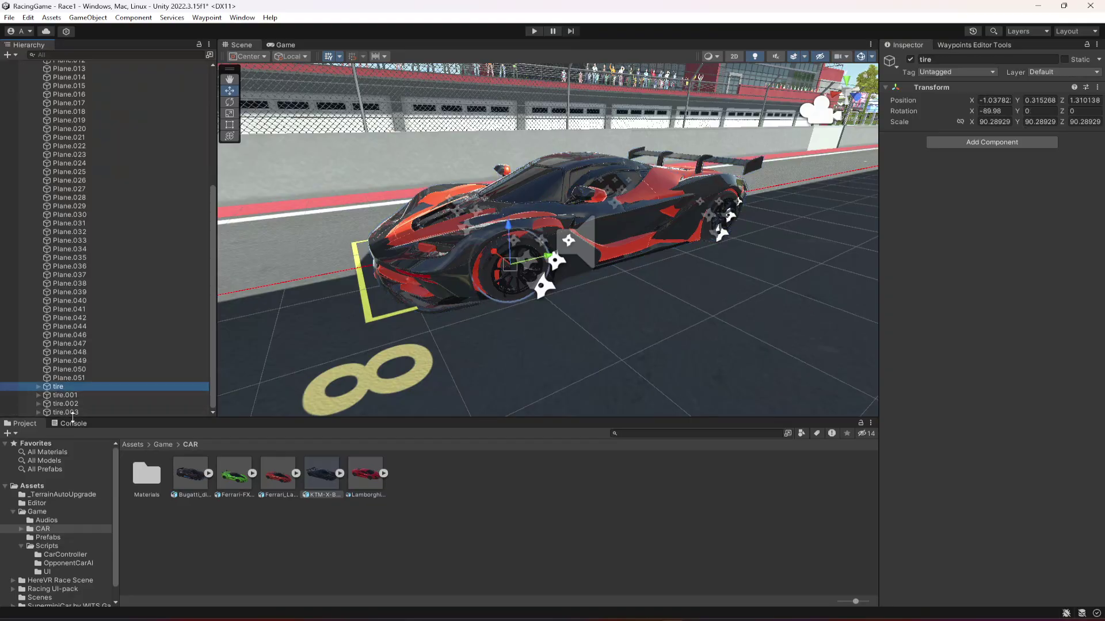
pyautogui.keyDown('shift'); pyautogui.click(65, 412); pyautogui.keyUp('shift')
pyautogui.moveTo(590, 170); pyautogui.dragTo(592, 78)
pyautogui.press('Delete')
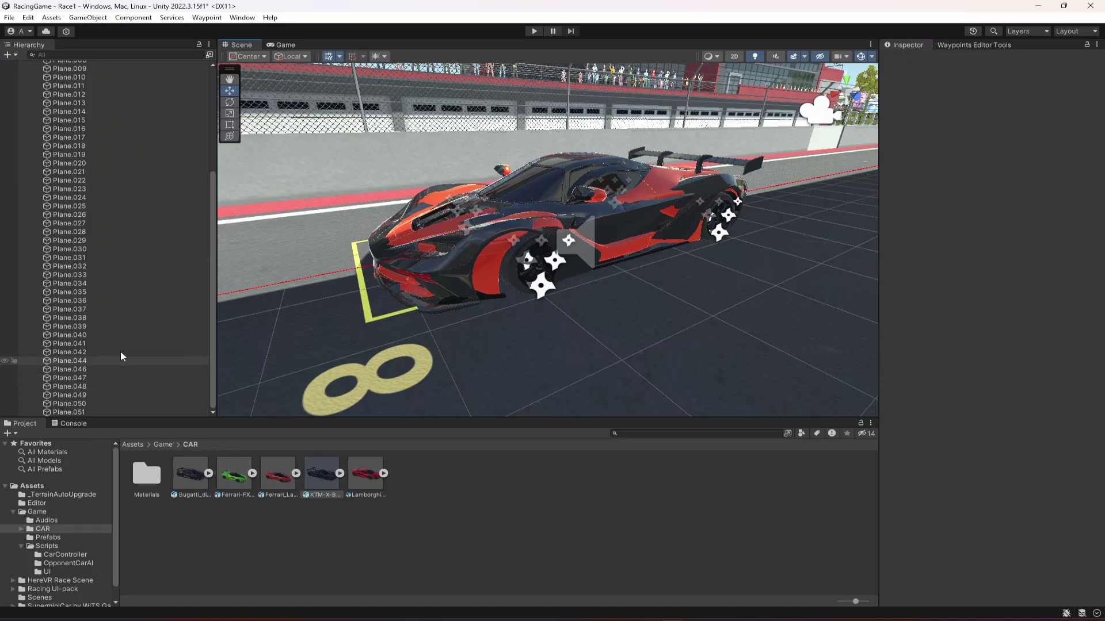
# Rename the KTM-X-Bow_GTX_2020 object as Body and save the scene
pyautogui.scroll(10, 120, 351)
pyautogui.click(58, 126)
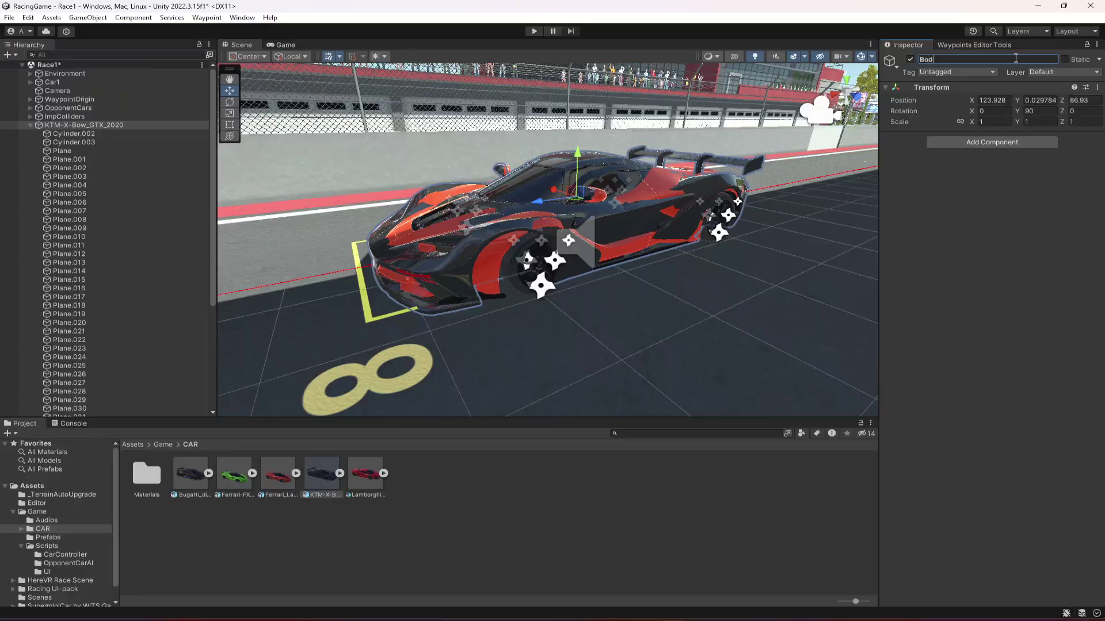
pyautogui.click(29, 125)
pyautogui.click(50, 158)
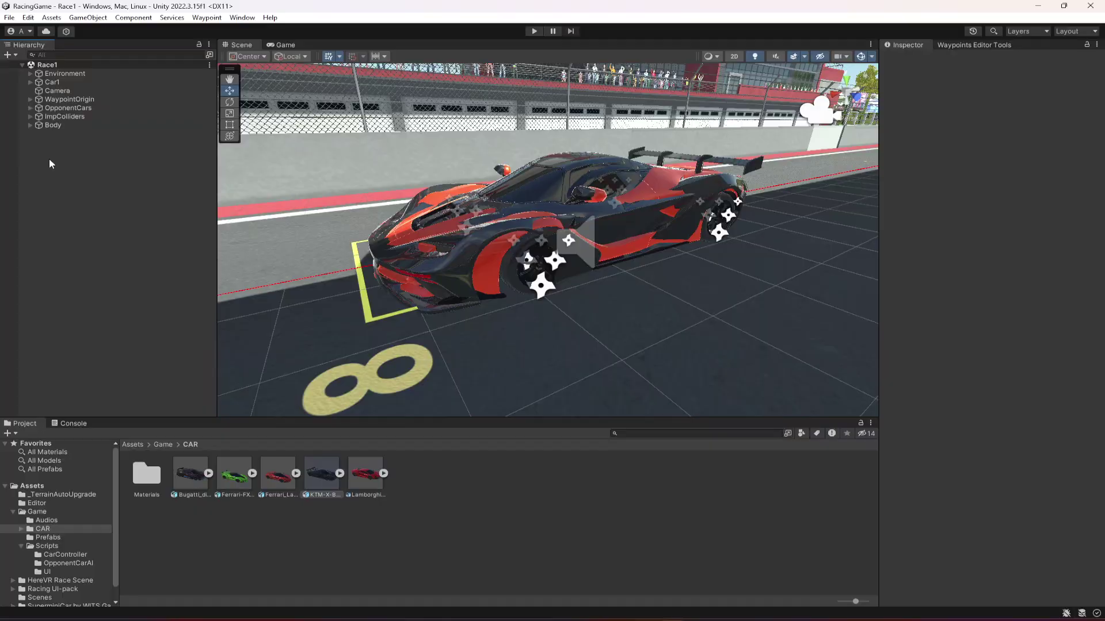
# Duplicate Car1 and rename the copy as Car2
pyautogui.click(52, 82)
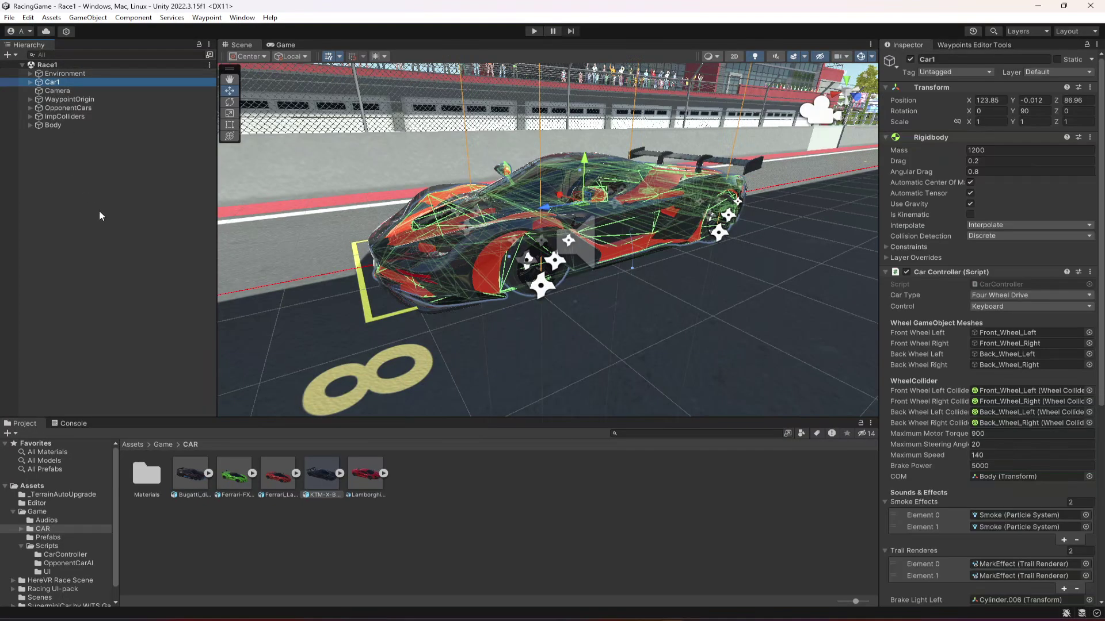
pyautogui.hotkey('ctrl', 'd')
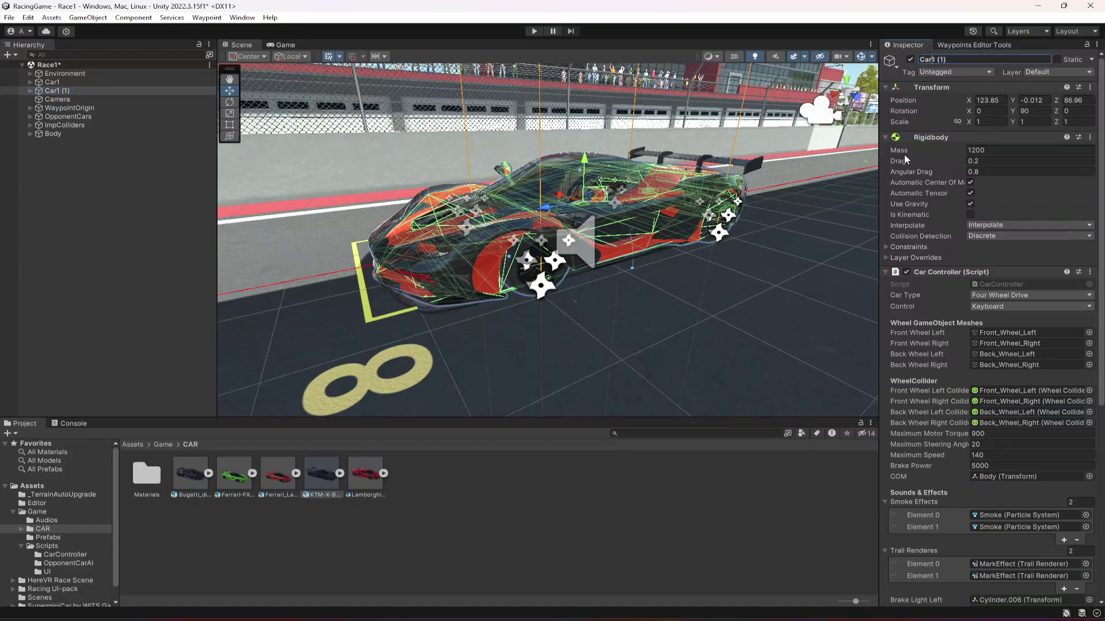
pyautogui.write('Car2')
pyautogui.click(123, 193)
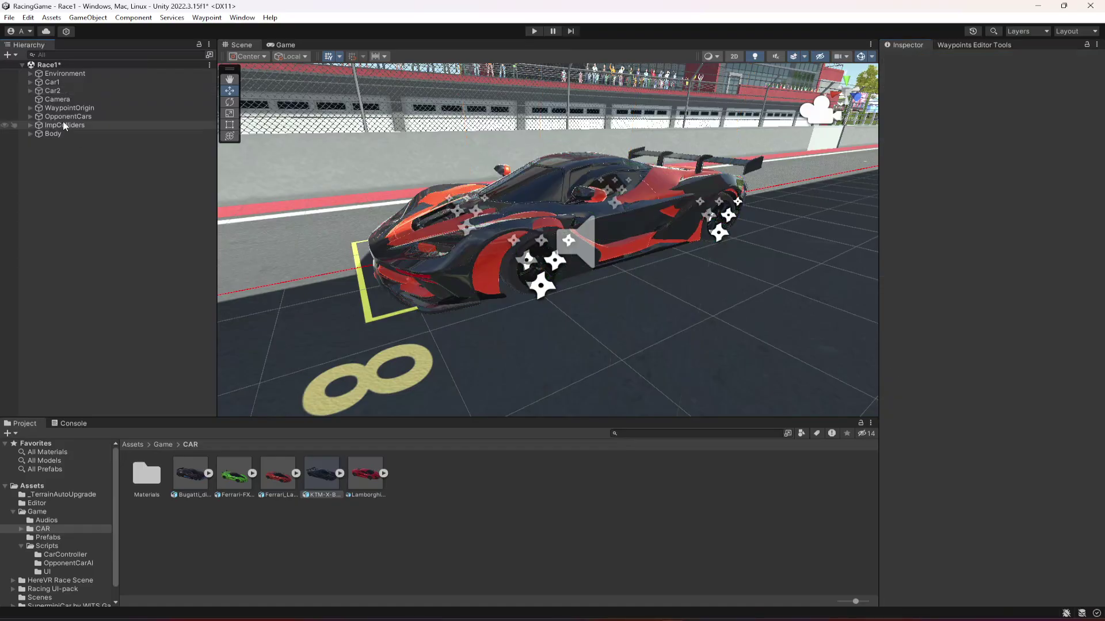
# Move Car2 and the loose Body object together across the track to grid slot 7
pyautogui.click(66, 91)
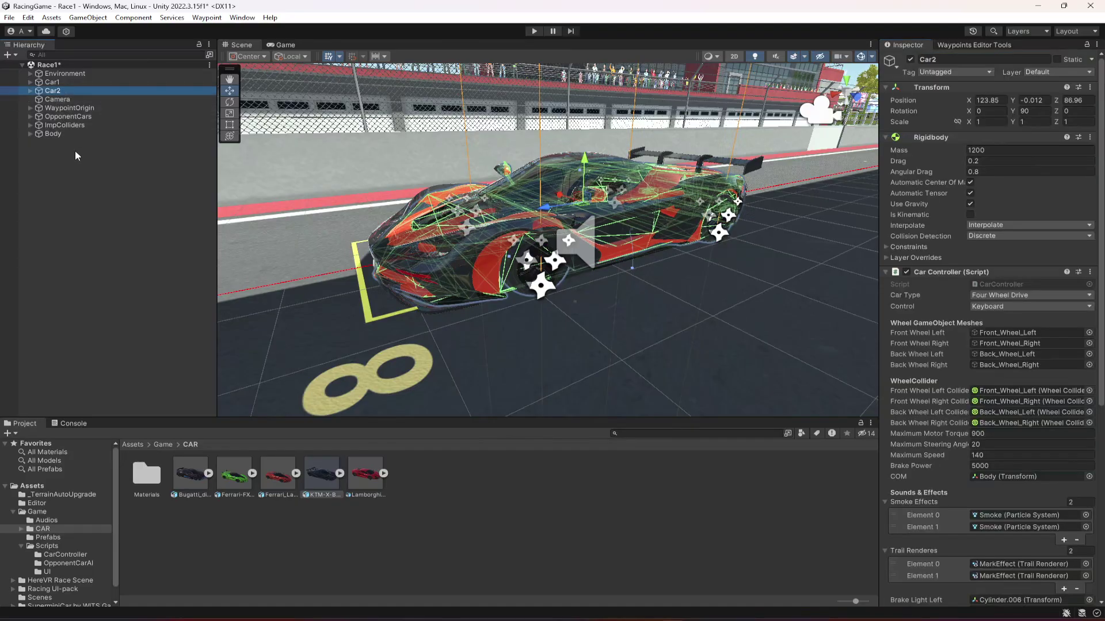
pyautogui.keyDown('ctrl'); pyautogui.click(58, 134); pyautogui.keyUp('ctrl')
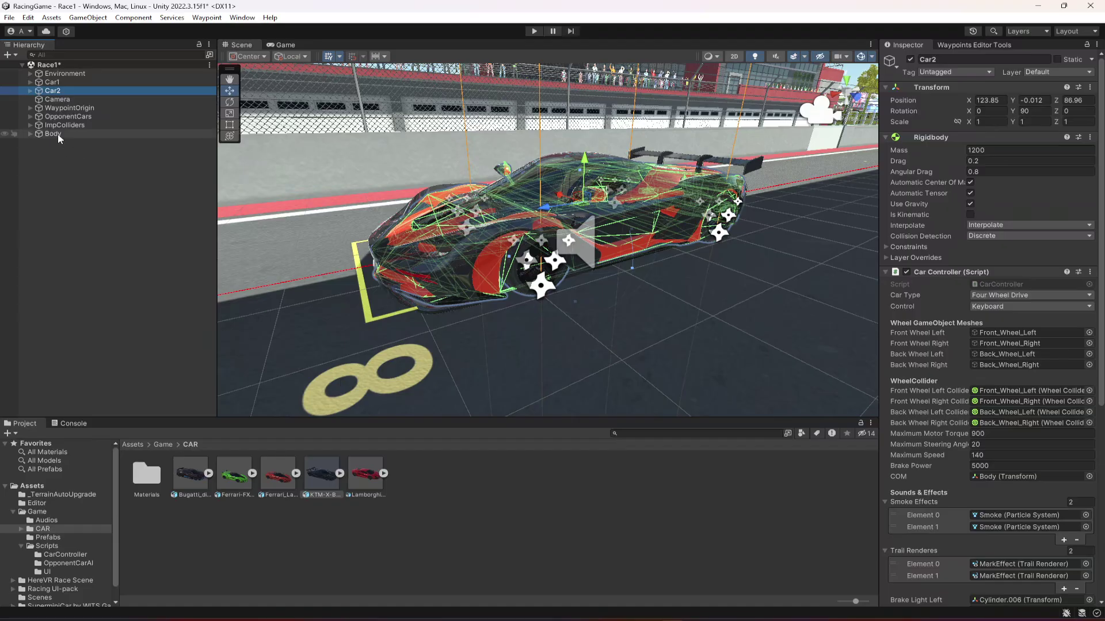
pyautogui.scroll(3, 703, 273)
pyautogui.scroll(-5, 696, 295)
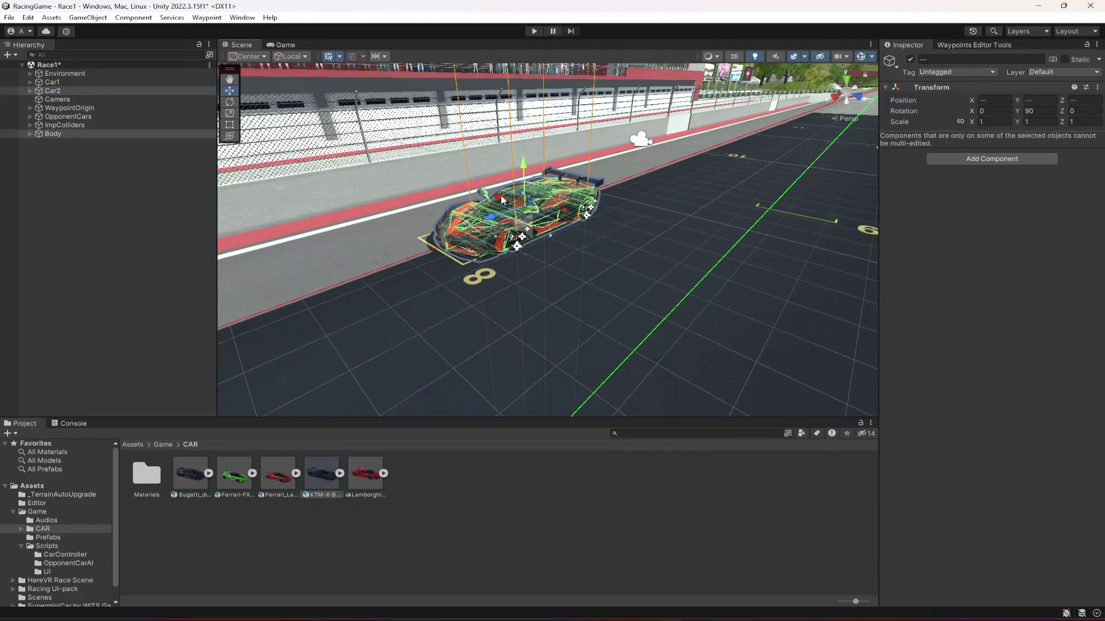
pyautogui.moveTo(501, 200); pyautogui.dragTo(768, 290)
pyautogui.moveTo(617, 273); pyautogui.dragTo(686, 189, button='right')
pyautogui.scroll(-3, 714, 294)
pyautogui.scroll(-2, 685, 188)
pyautogui.moveTo(624, 156); pyautogui.dragTo(362, 323)
# Align Car2 and Body within the slot 7 markings, placing Body at about X 131.89, Z 92.2
pyautogui.keyDown('alt'); pyautogui.moveTo(581, 281); pyautogui.dragTo(485, 307); pyautogui.keyUp('alt')
pyautogui.scroll(3, 399, 302)
pyautogui.keyDown('alt'); pyautogui.moveTo(399, 301); pyautogui.dragTo(680, 305); pyautogui.keyUp('alt')
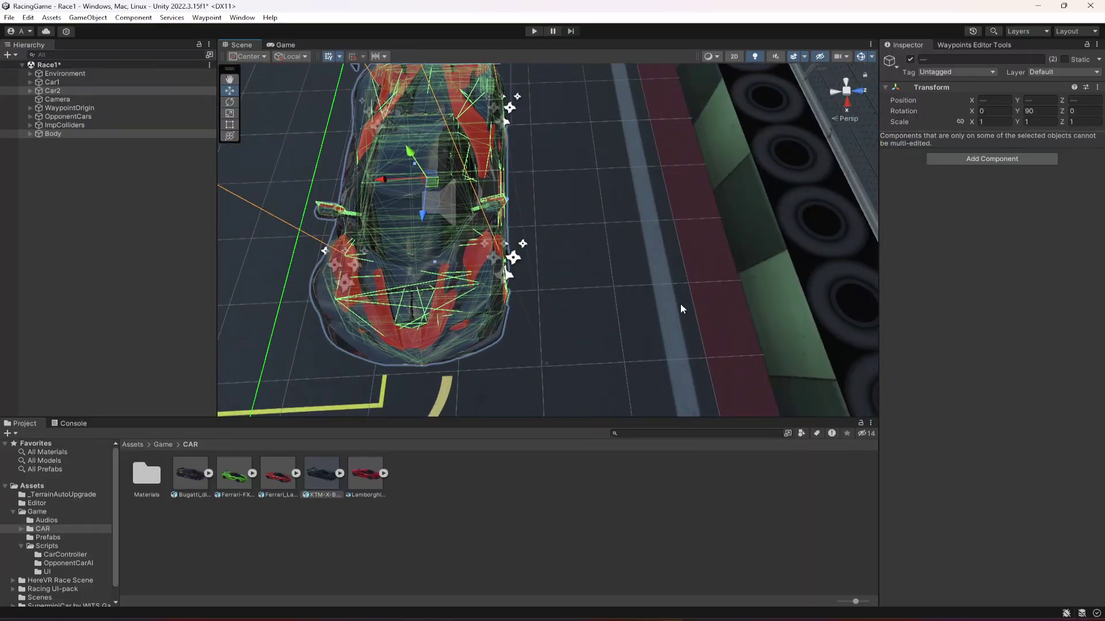
pyautogui.moveTo(680, 305); pyautogui.dragTo(834, 305, button='middle')
pyautogui.scroll(-6, 828, 299)
pyautogui.moveTo(594, 203); pyautogui.dragTo(573, 260)
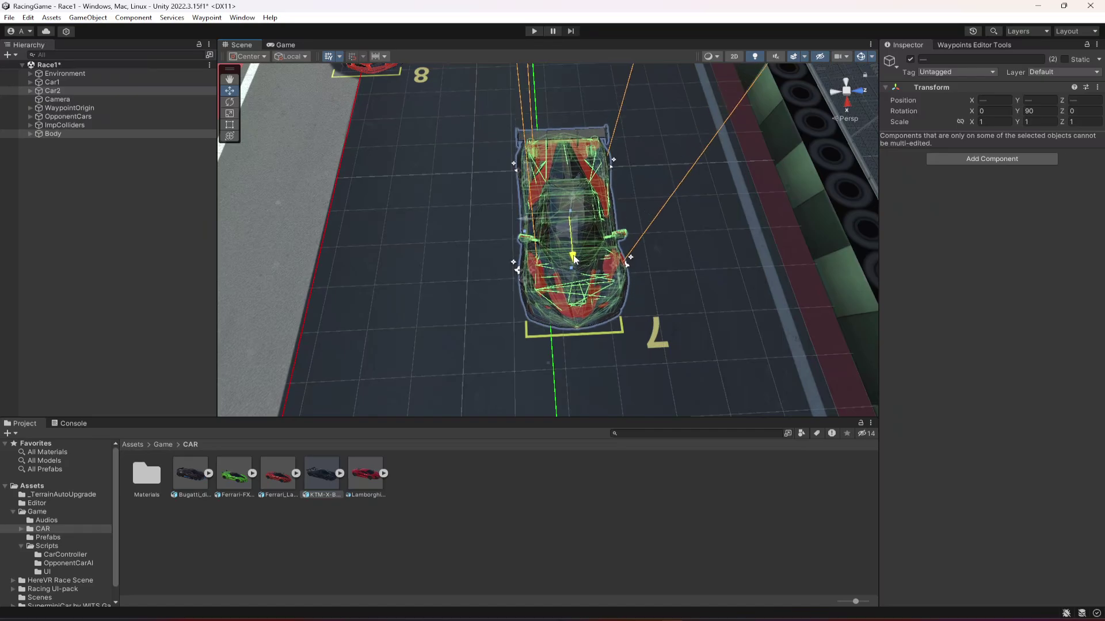
pyautogui.moveTo(523, 221); pyautogui.dragTo(520, 221)
pyautogui.keyDown('alt'); pyautogui.moveTo(627, 241); pyautogui.dragTo(636, 263); pyautogui.keyUp('alt')
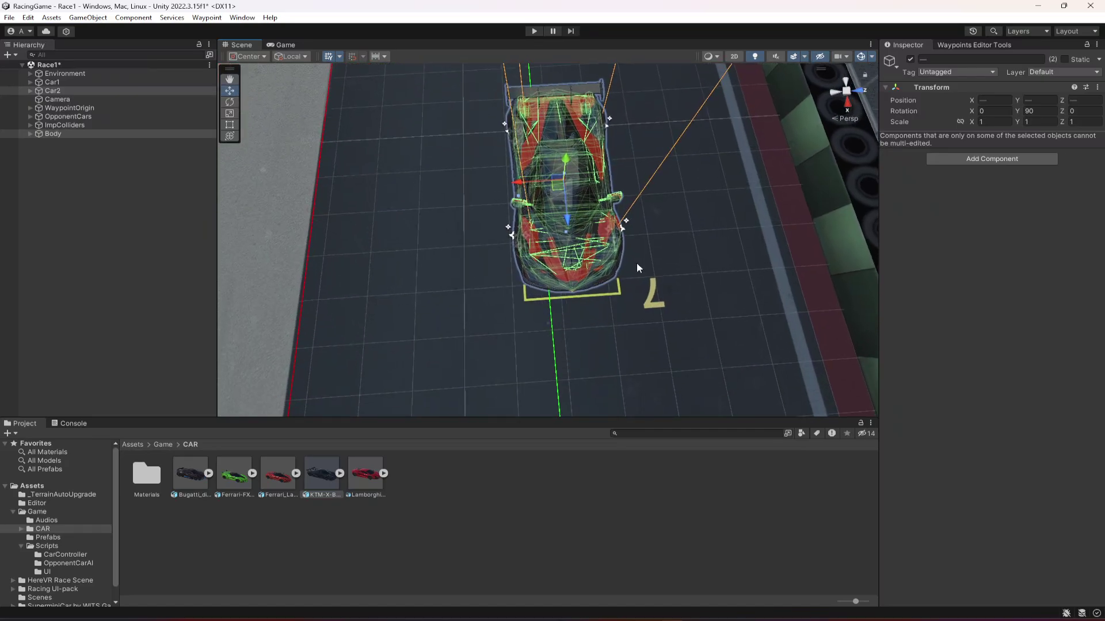
# Delete Car2's original Body object and parent the loose KTM Body under Car2
pyautogui.scroll(4, 720, 282)
pyautogui.keyDown('alt'); pyautogui.moveTo(693, 316); pyautogui.dragTo(403, 171); pyautogui.keyUp('alt')
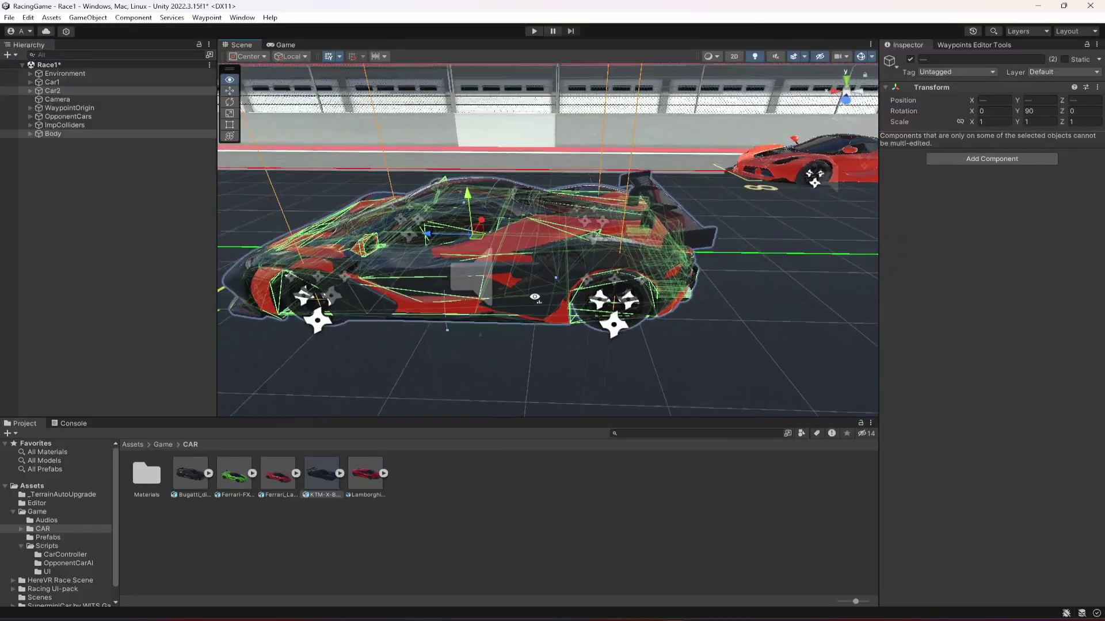
pyautogui.click(30, 90)
pyautogui.click(61, 99)
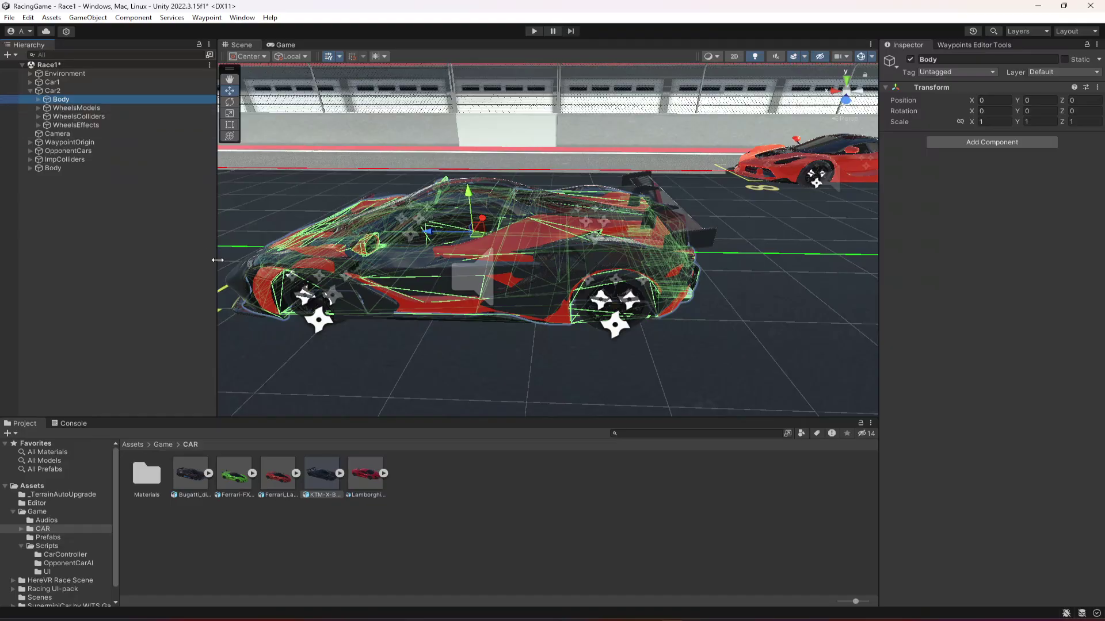
pyautogui.press('Delete')
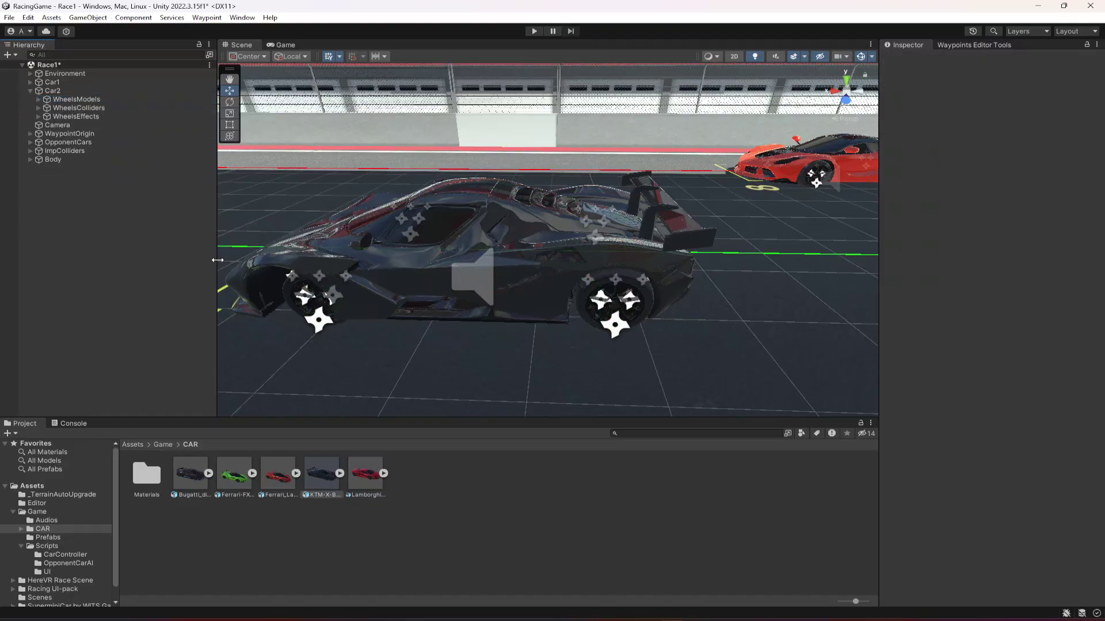
pyautogui.click(55, 160)
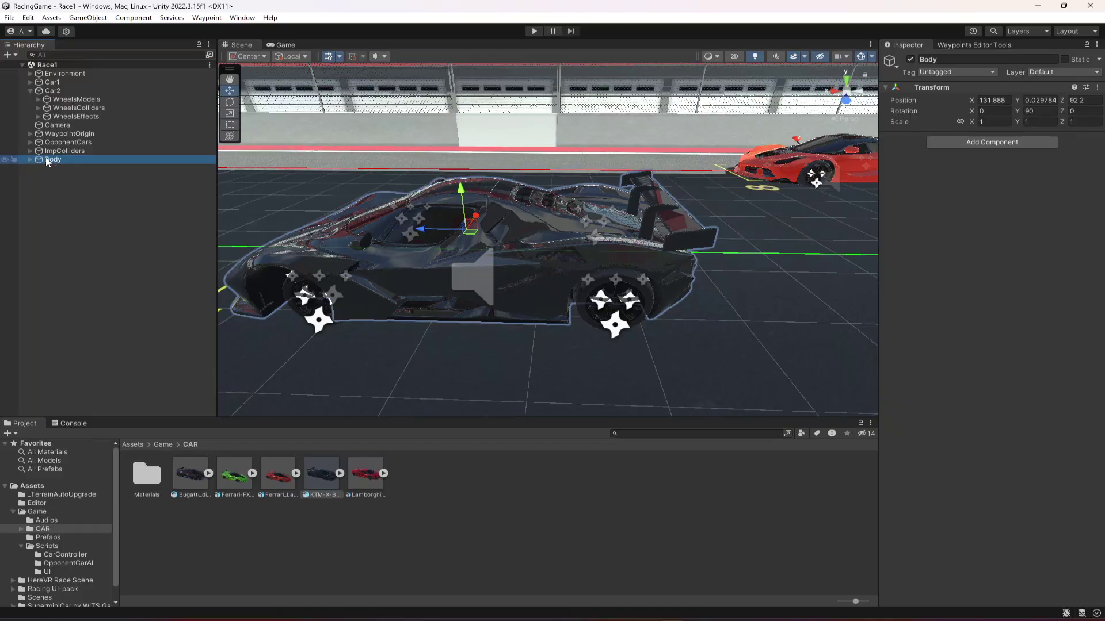
pyautogui.moveTo(61, 92)
pyautogui.mouseDown()
pyautogui.moveTo(65, 105)
pyautogui.moveTo(68, 96)
pyautogui.mouseUp()
# Move Car2's Front_Wheel_Left model and its matching wheel collider forward into the KTM body's front wheel arch
pyautogui.doubleClick(72, 109)
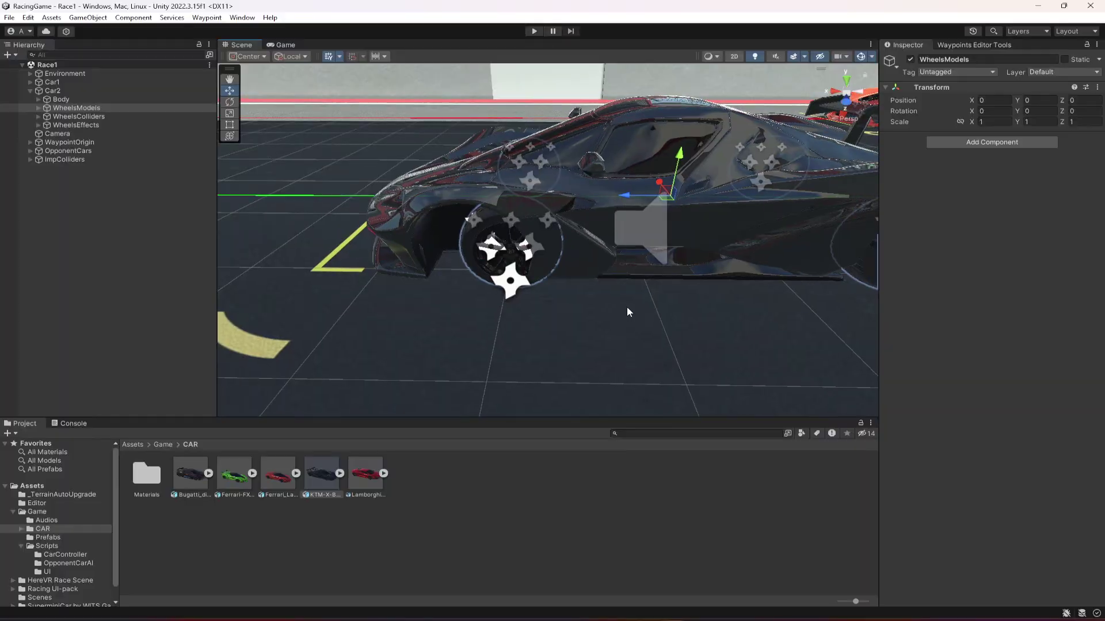
pyautogui.click(39, 108)
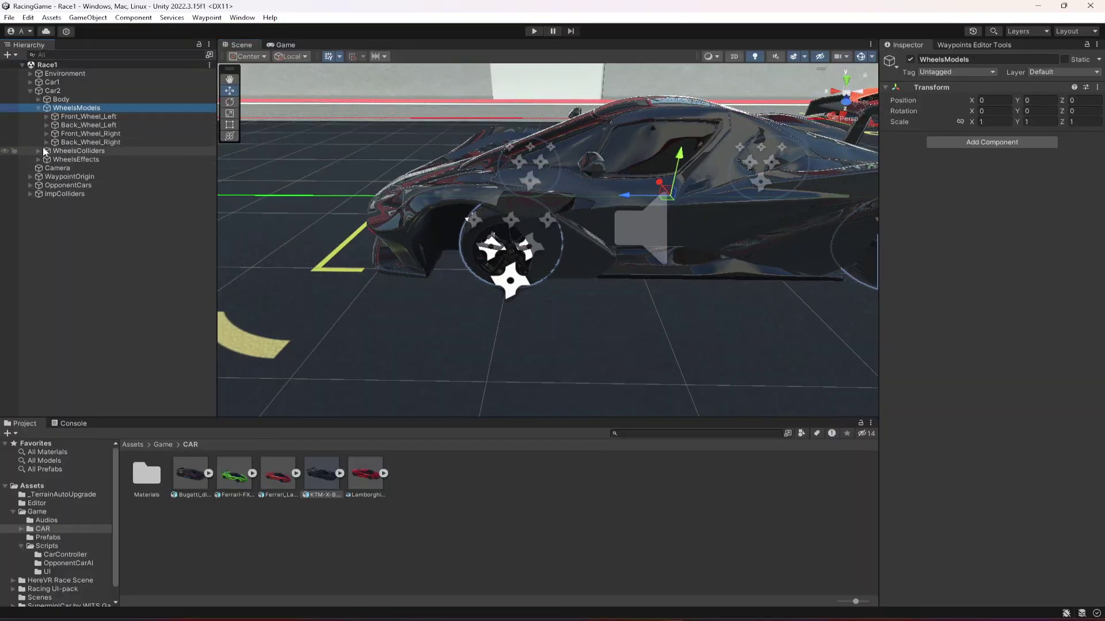
pyautogui.click(37, 151)
pyautogui.click(81, 116)
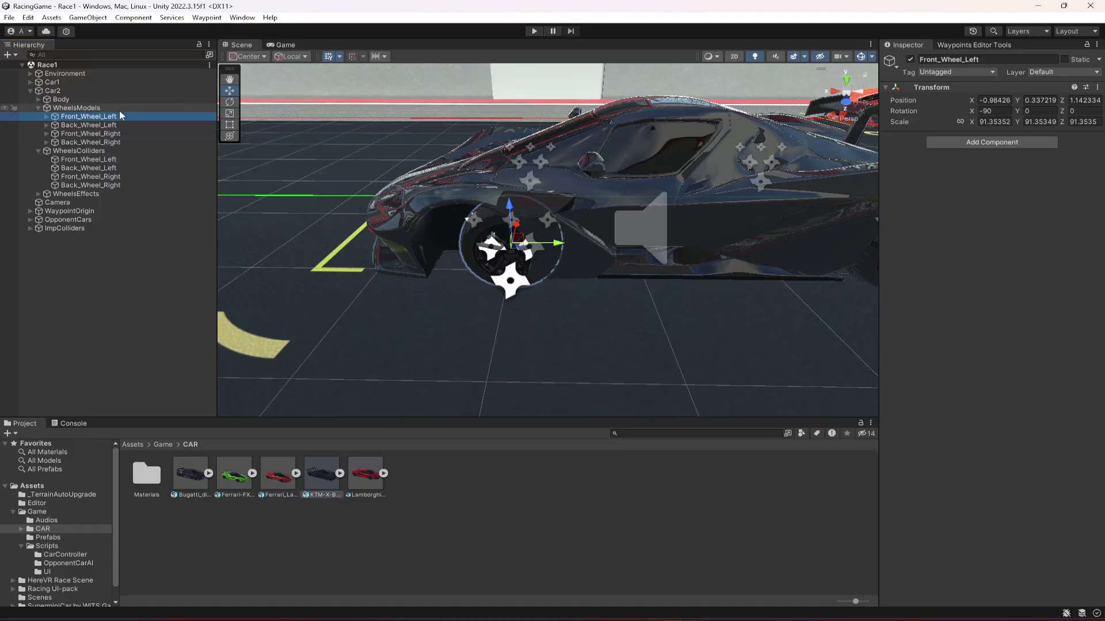
pyautogui.keyDown('ctrl'); pyautogui.click(89, 160); pyautogui.keyUp('ctrl')
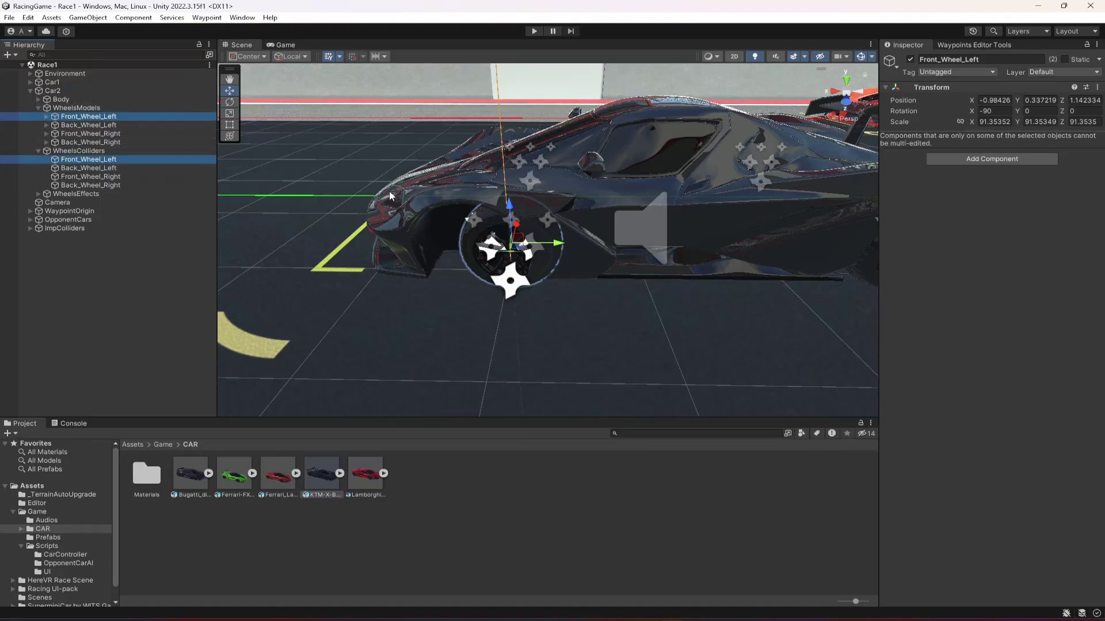
pyautogui.moveTo(558, 248); pyautogui.dragTo(517, 253)
pyautogui.moveTo(578, 248); pyautogui.dragTo(636, 259, button='right')
pyautogui.scroll(4, 615, 282)
pyautogui.scroll(-3, 688, 251)
pyautogui.scroll(2, 637, 258)
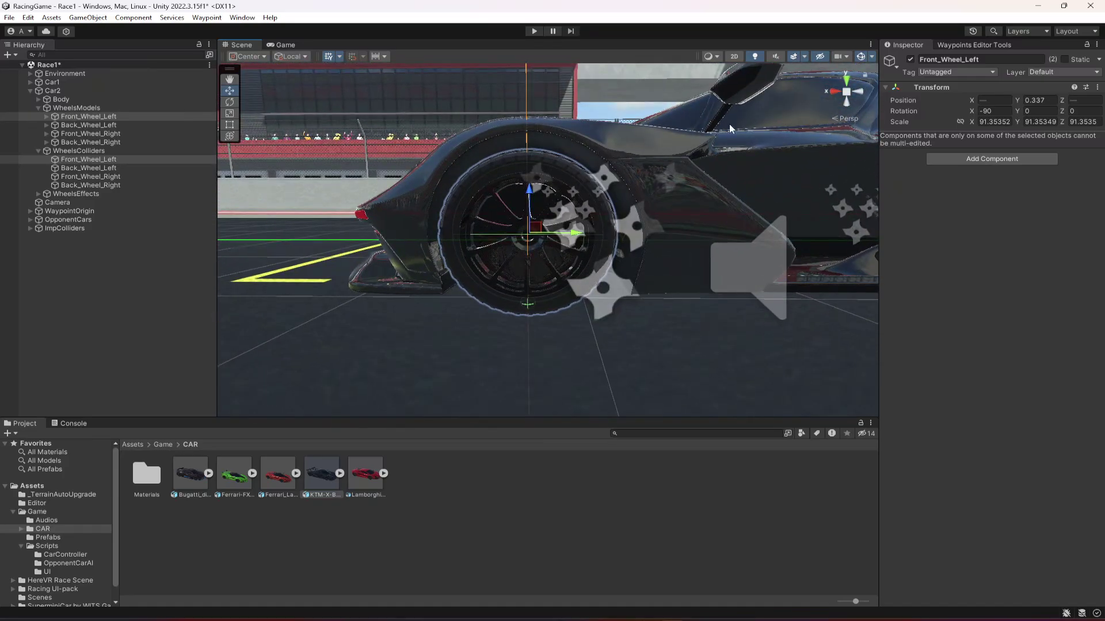
# Hide the gizmos in the scene view and undo the last move of the front-left wheel model and collider
pyautogui.click(861, 59)
pyautogui.scroll(4, 614, 300)
pyautogui.moveTo(609, 332); pyautogui.dragTo(630, 291, button='right')
pyautogui.scroll(-4, 633, 312)
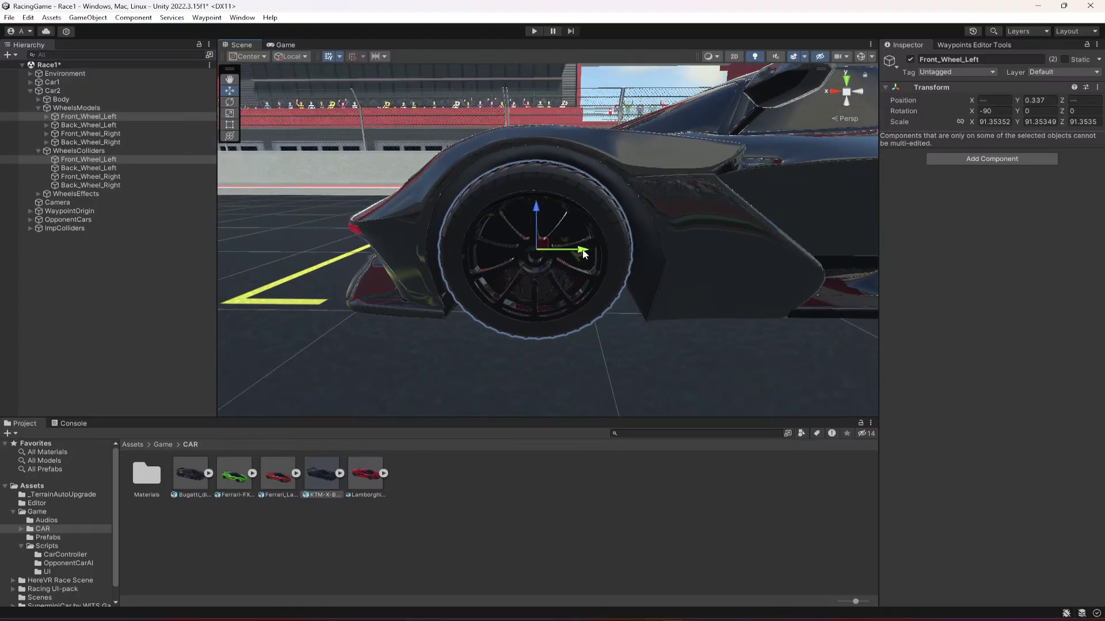
pyautogui.hotkey('ctrl', 'z')
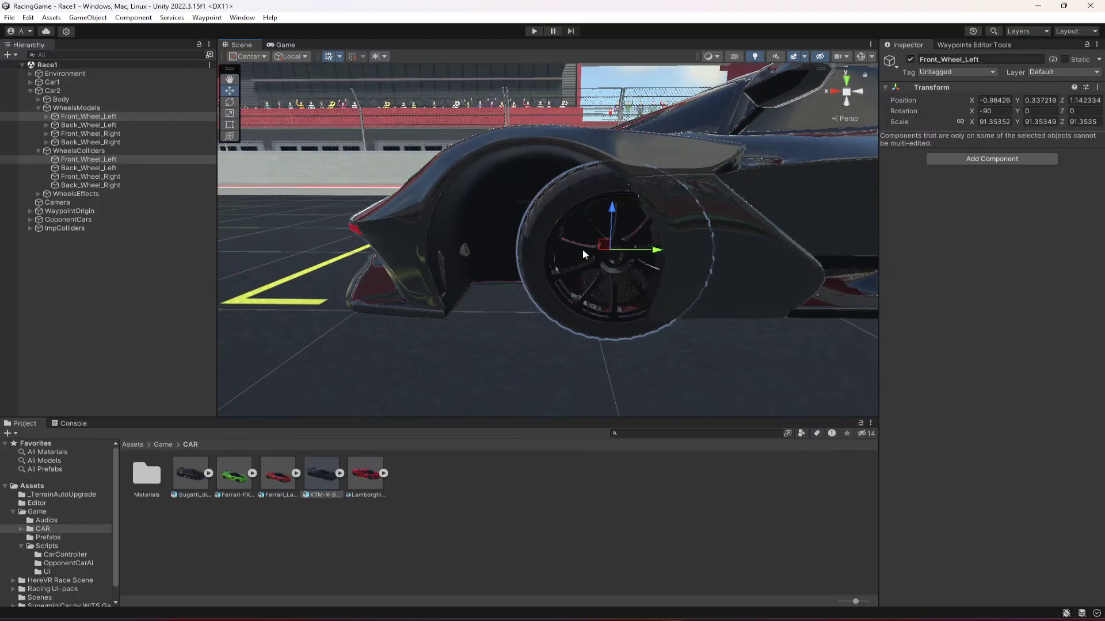
# Move both front wheel models together with their matching colliders forward into the KTM body's front wheel arches
pyautogui.keyDown('ctrl'); pyautogui.click(87, 133); pyautogui.keyUp('ctrl')
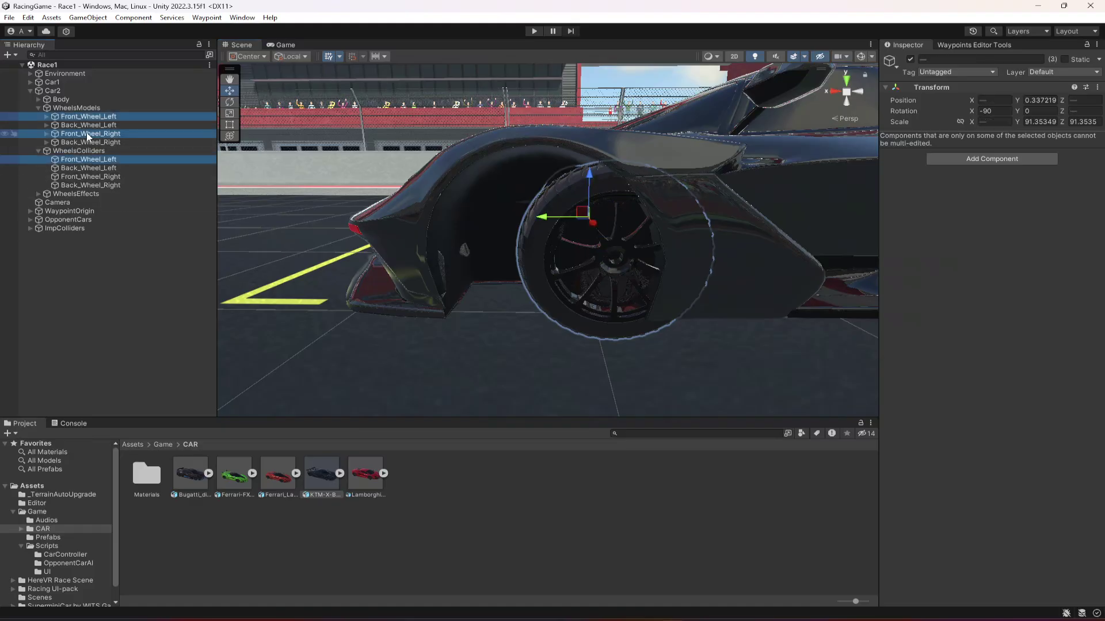
pyautogui.keyDown('ctrl'); pyautogui.click(84, 176); pyautogui.keyUp('ctrl')
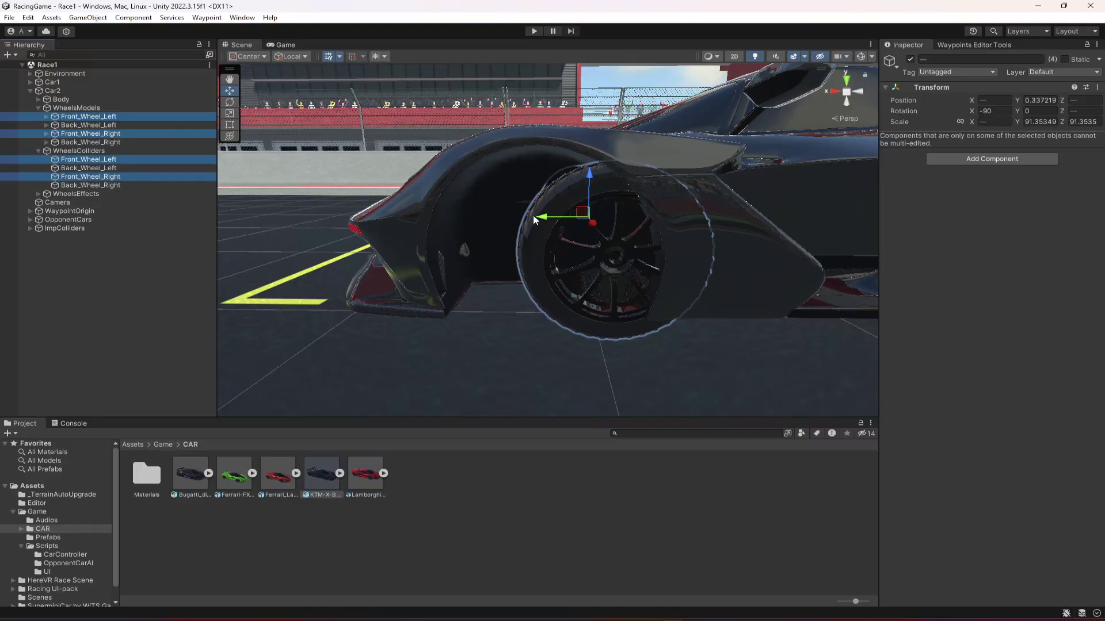
pyautogui.moveTo(541, 219); pyautogui.dragTo(501, 222)
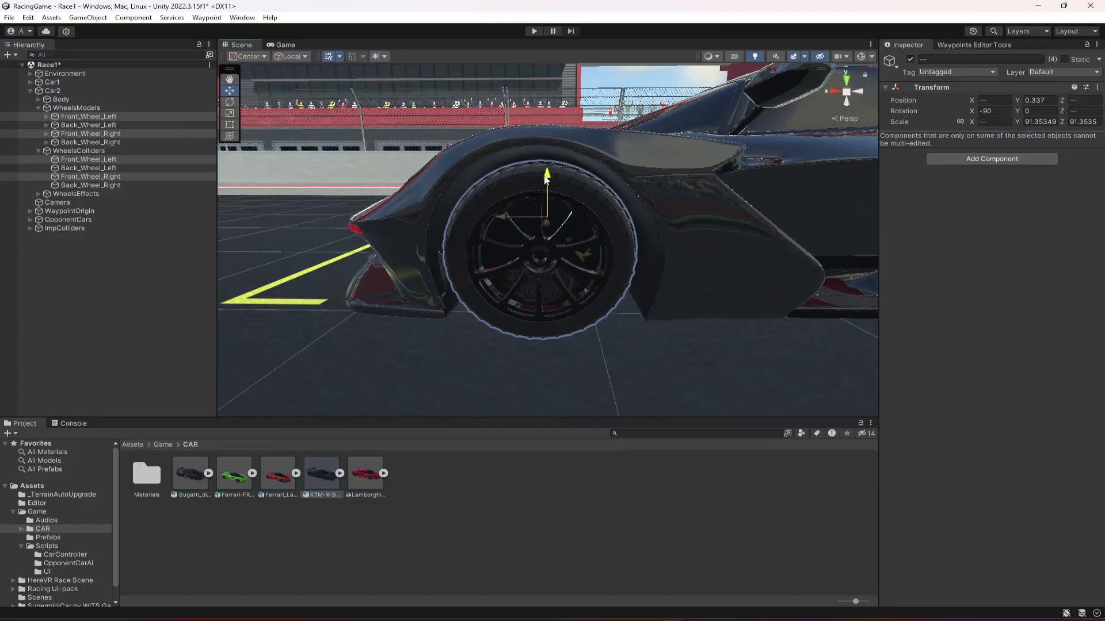
pyautogui.moveTo(545, 177); pyautogui.dragTo(544, 184)
pyautogui.hotkey('ctrl', 'z')
# Inspect how Car2's Front_Wheel_Right model and collider sit in the KTM body's front-right wheel arch
pyautogui.moveTo(634, 247); pyautogui.dragTo(690, 338, button='right')
pyautogui.press('d')
pyautogui.press('a')
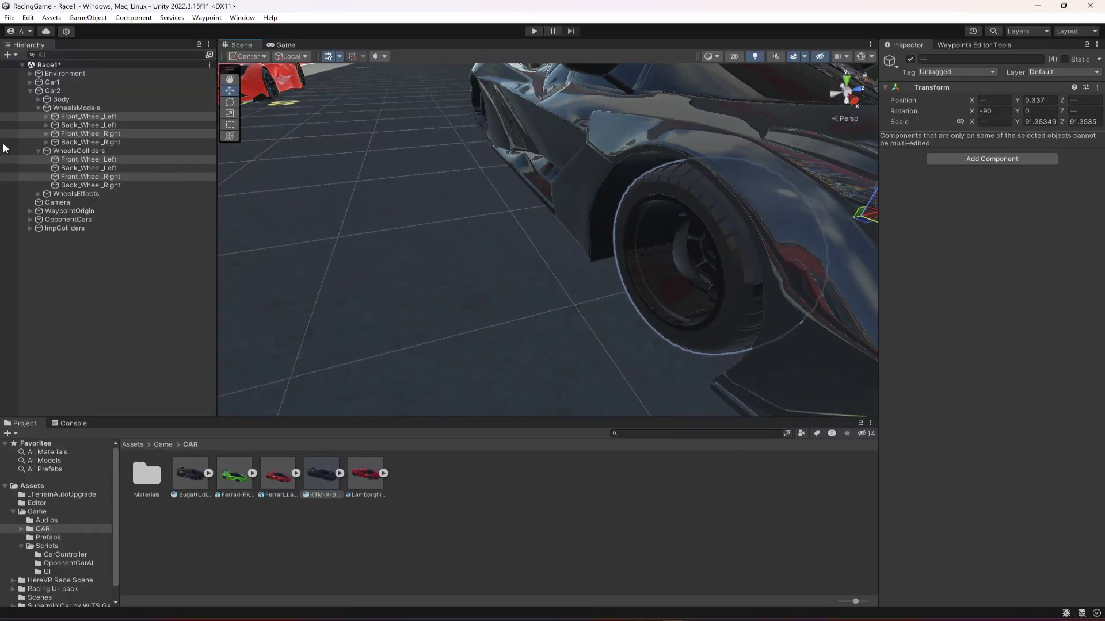
pyautogui.click(99, 135)
pyautogui.keyDown('ctrl'); pyautogui.click(104, 177); pyautogui.keyUp('ctrl')
pyautogui.moveTo(307, 219); pyautogui.dragTo(605, 326, button='right')
pyautogui.press('w')
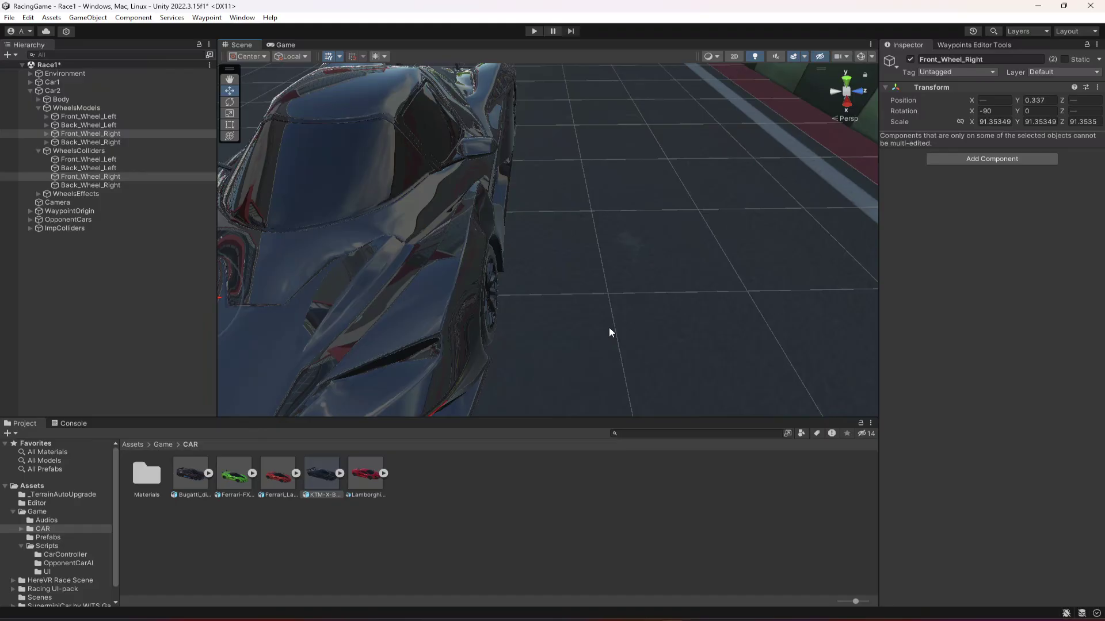
pyautogui.press('f')
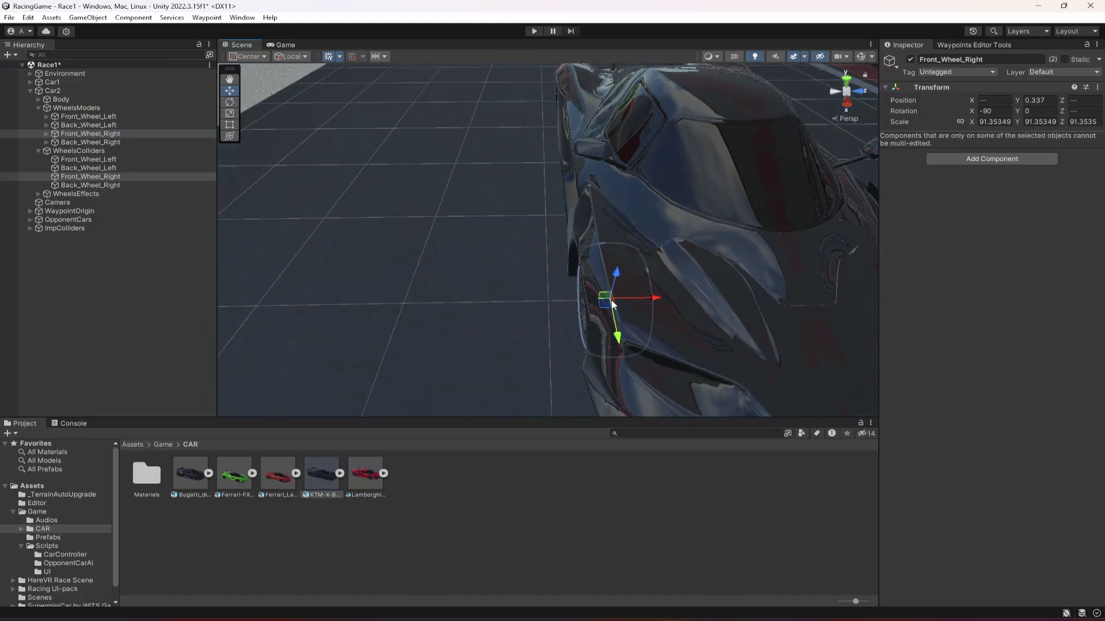
pyautogui.keyDown('alt'); pyautogui.moveTo(613, 305); pyautogui.dragTo(558, 276); pyautogui.keyUp('alt')
# Align both back wheel models and their matching colliders lengthwise within the KTM body's rear wheel arches
pyautogui.click(91, 125)
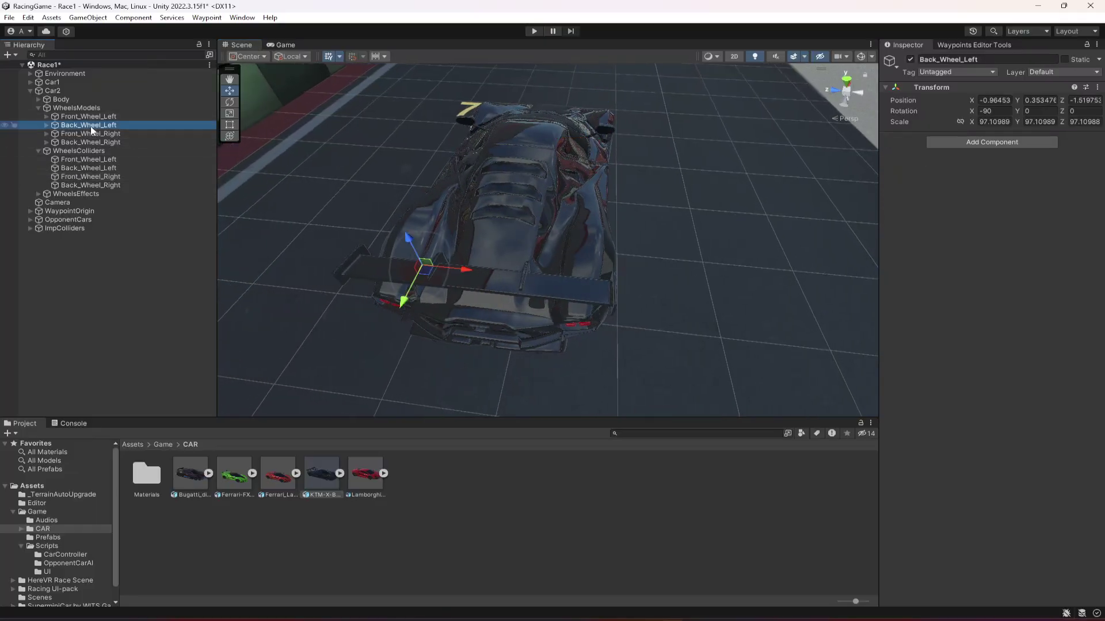
pyautogui.keyDown('ctrl'); pyautogui.click(88, 168); pyautogui.keyUp('ctrl')
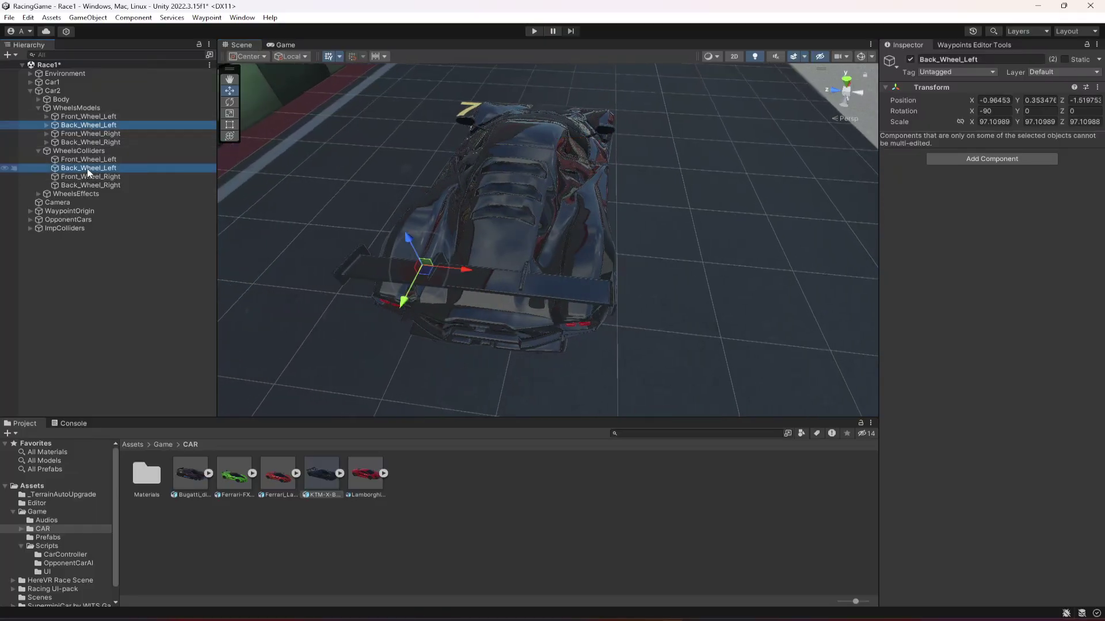
pyautogui.keyDown('ctrl'); pyautogui.click(84, 185); pyautogui.keyUp('ctrl')
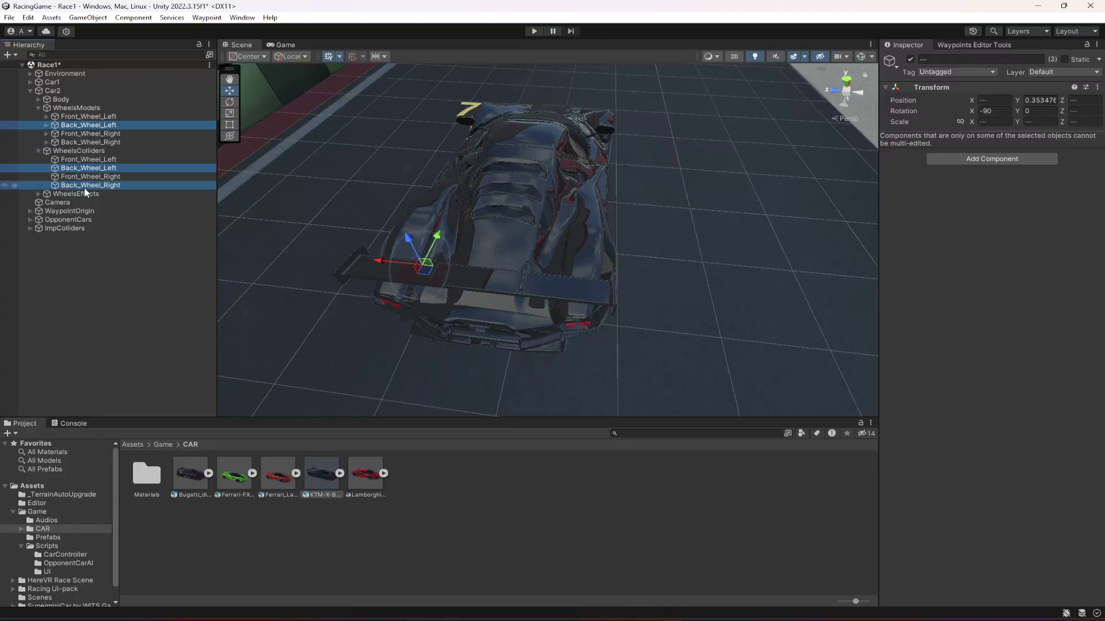
pyautogui.keyDown('ctrl'); pyautogui.click(104, 143); pyautogui.keyUp('ctrl')
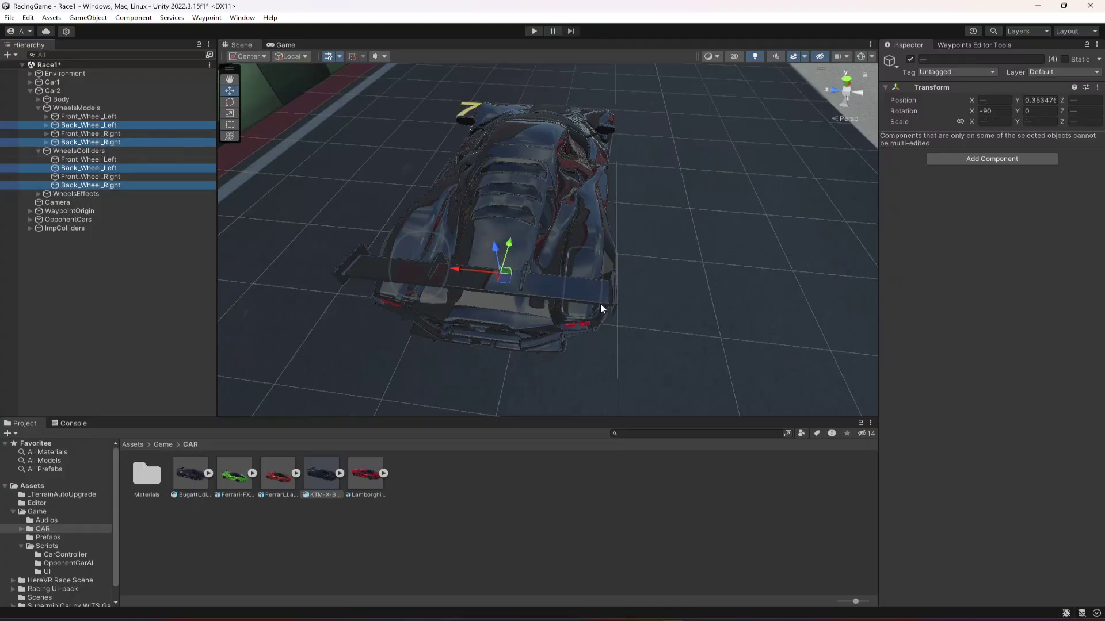
pyautogui.moveTo(600, 303); pyautogui.dragTo(560, 205, button='right')
pyautogui.scroll(3, 592, 268)
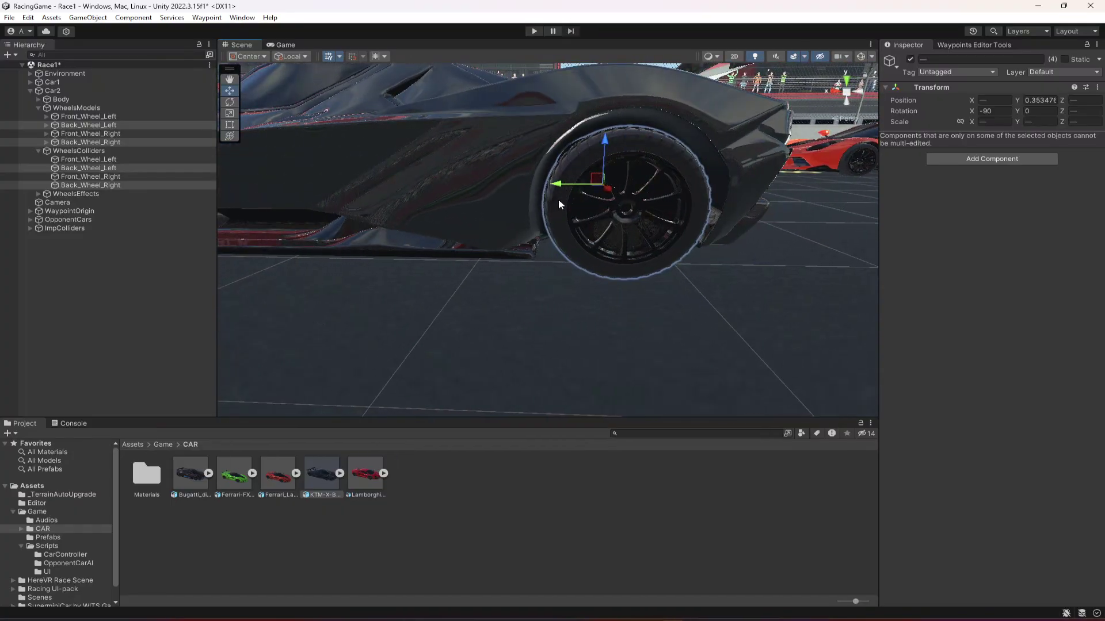
pyautogui.moveTo(558, 199); pyautogui.dragTo(495, 201, button='middle')
pyautogui.moveTo(484, 188); pyautogui.dragTo(478, 187)
pyautogui.moveTo(578, 221); pyautogui.dragTo(603, 243, button='right')
pyautogui.press('a')
pyautogui.press('d')
pyautogui.press('d')
pyautogui.moveTo(446, 166); pyautogui.dragTo(450, 167)
# Shift the Back_Wheel_Right model and its collider slightly outward in the rear wheel arch and save the scene
pyautogui.moveTo(536, 193); pyautogui.dragTo(651, 267, button='right')
pyautogui.press('d')
pyautogui.press('s')
pyautogui.press('a')
pyautogui.press('d')
pyautogui.press('d')
pyautogui.press('a')
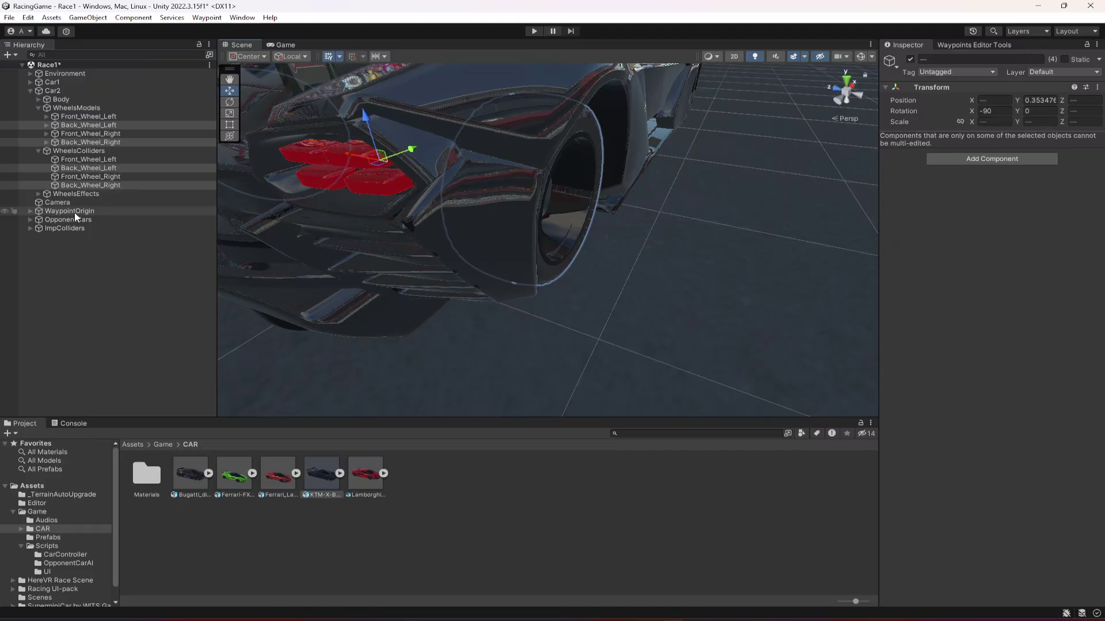
pyautogui.click(113, 186)
pyautogui.keyDown('ctrl'); pyautogui.click(106, 142); pyautogui.keyUp('ctrl')
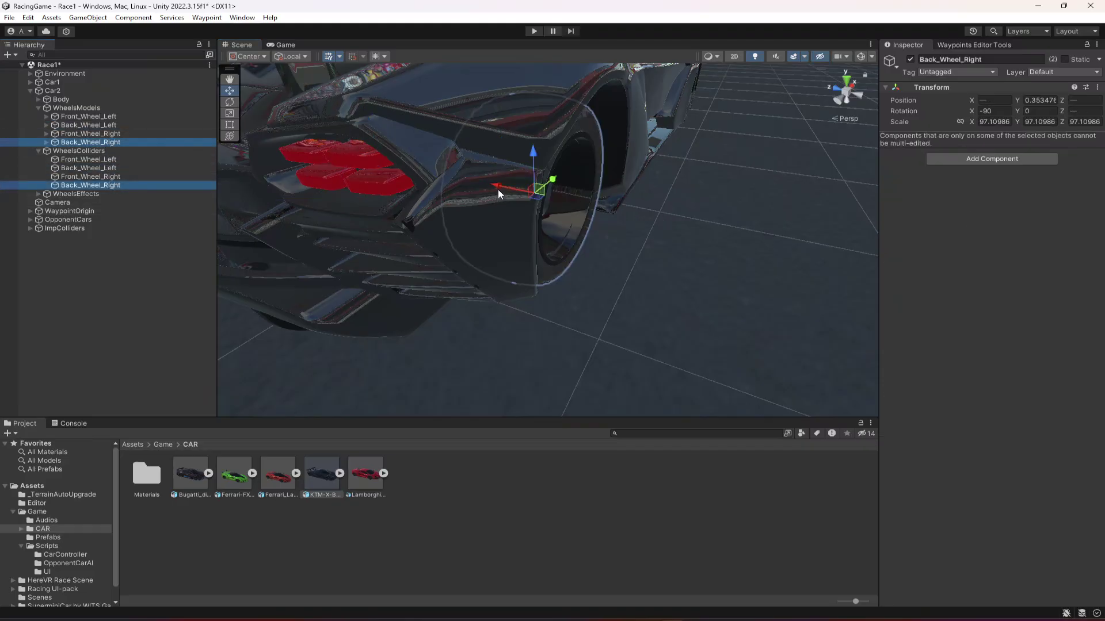
pyautogui.moveTo(499, 189); pyautogui.dragTo(506, 191)
pyautogui.hotkey('ctrl', 's')
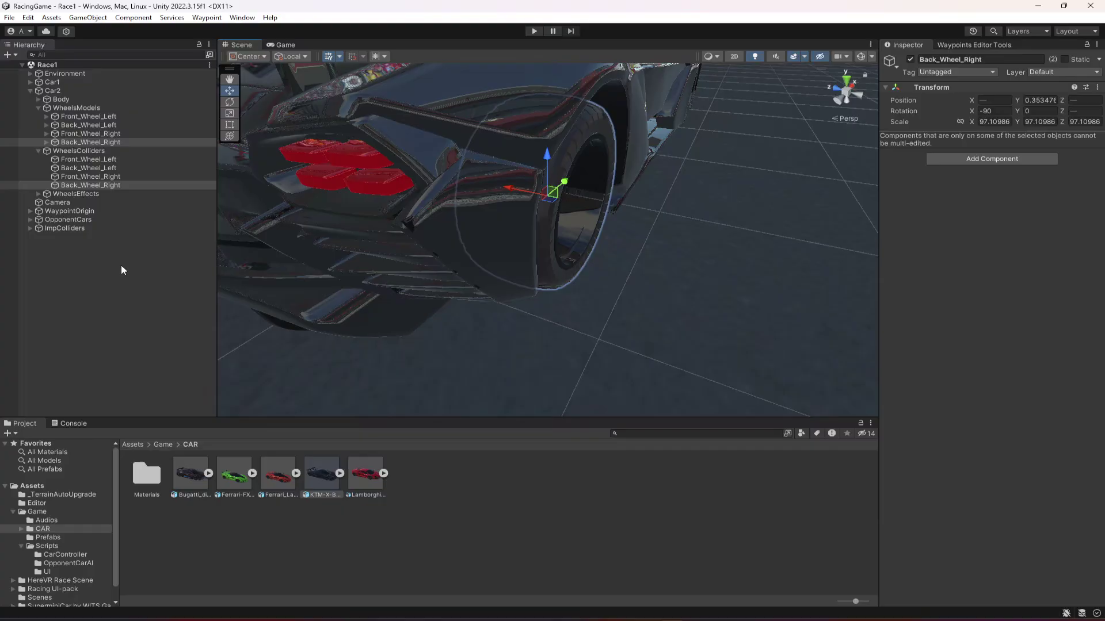
# Assign the KTM Body object as the COM reference in Car2's Car Controller script
pyautogui.click(121, 270)
pyautogui.click(38, 150)
pyautogui.click(38, 108)
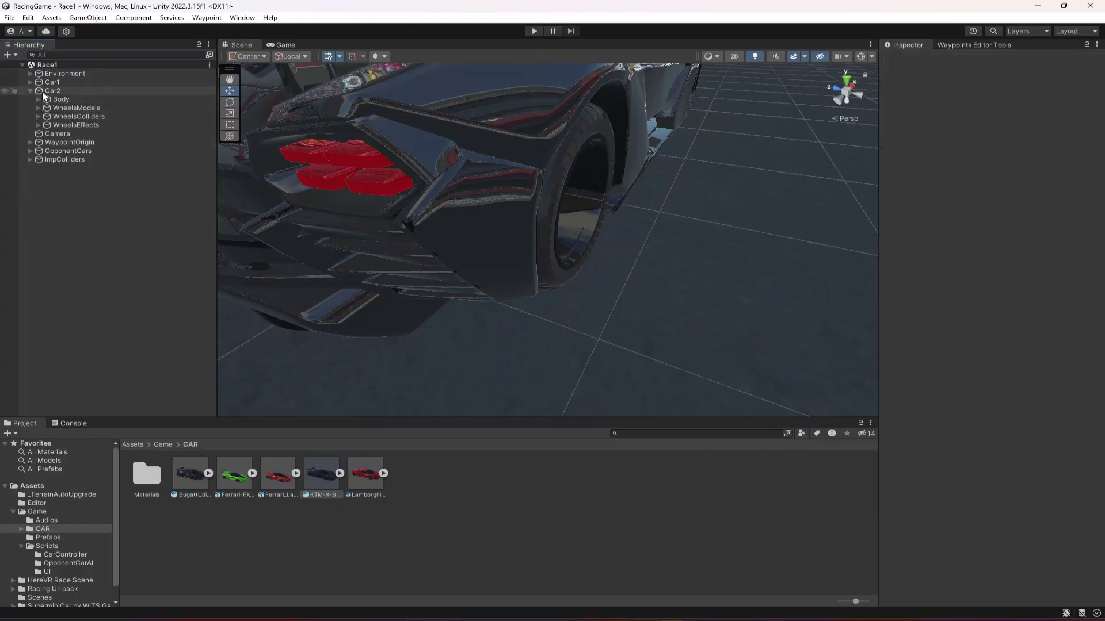
pyautogui.click(45, 91)
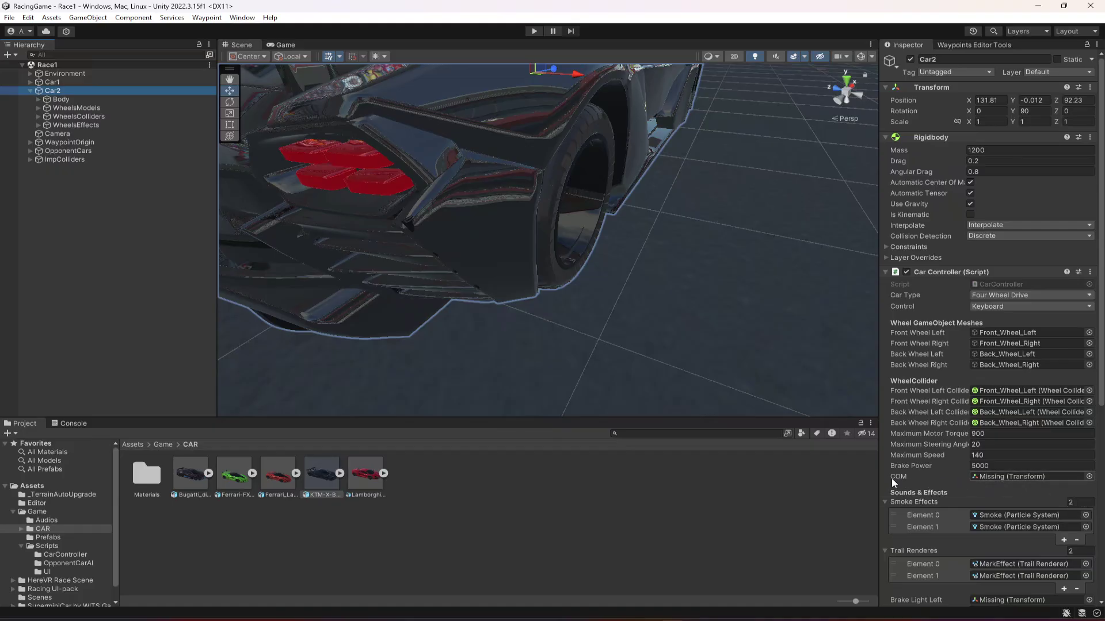
pyautogui.click(62, 100)
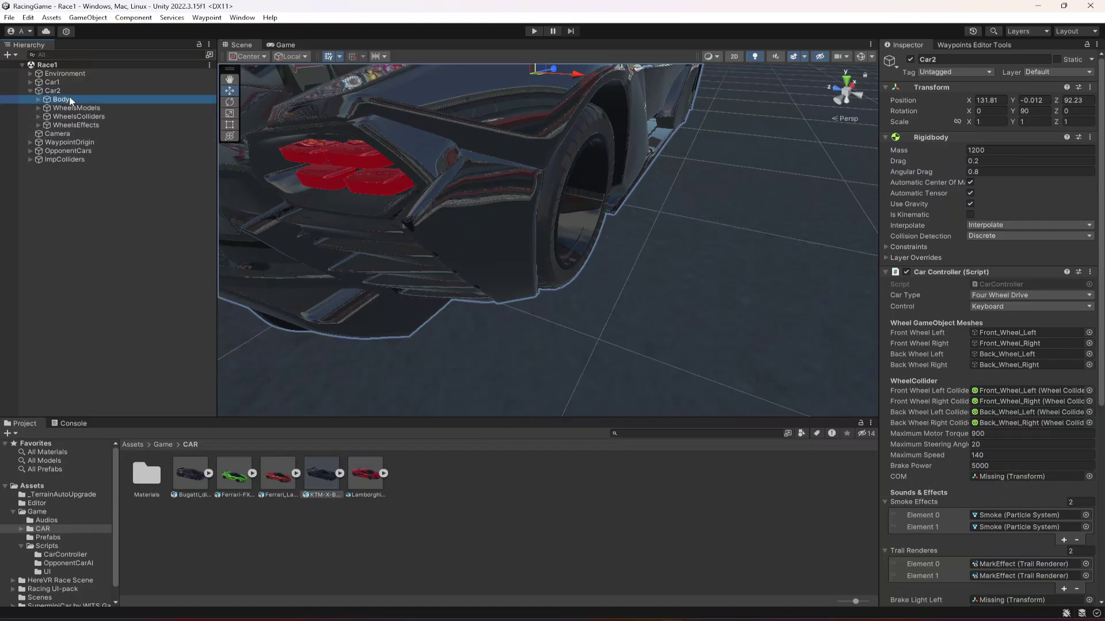
pyautogui.moveTo(69, 100); pyautogui.dragTo(993, 475)
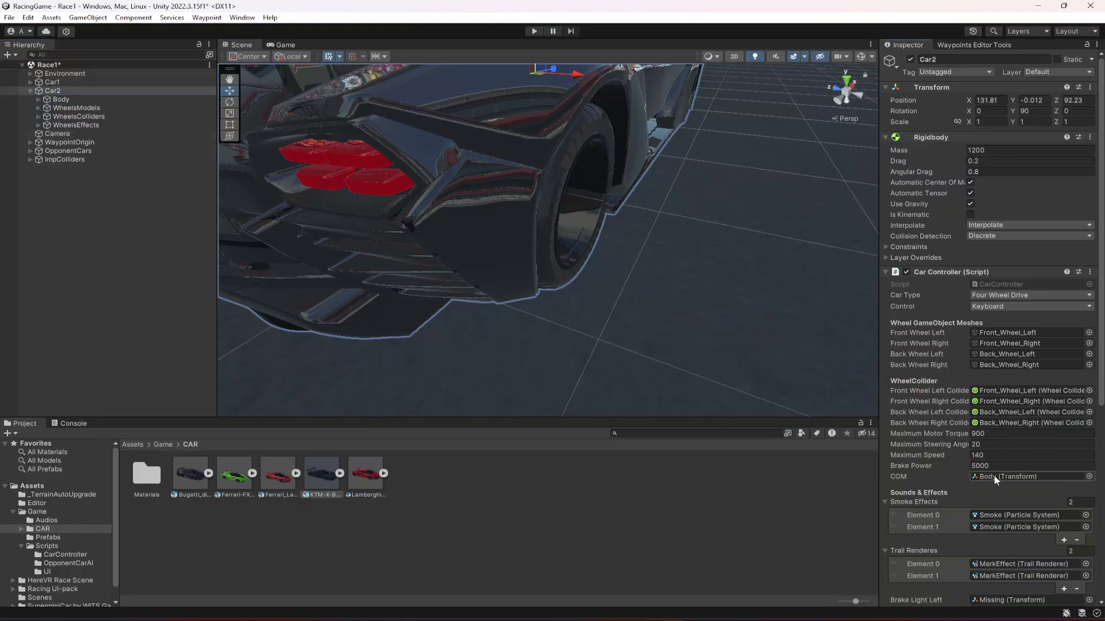
# Rename the KTM body's red tail light mesh, Plane.025, to BLights and save the scene
pyautogui.scroll(-4, 993, 475)
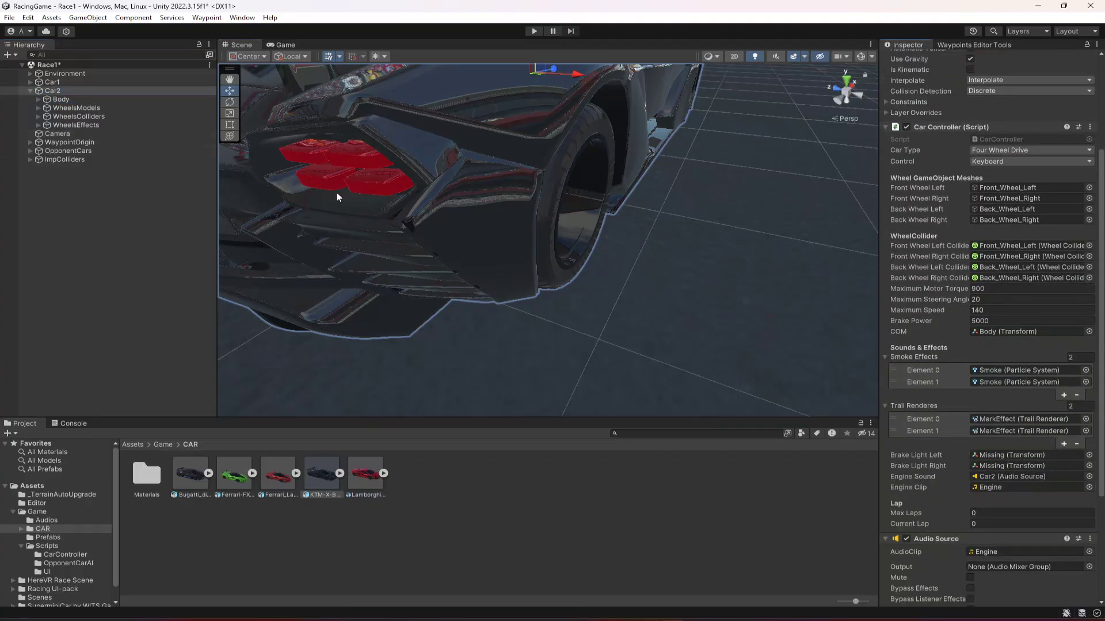
pyautogui.click(365, 157)
pyautogui.moveTo(433, 251); pyautogui.dragTo(464, 244, button='right')
pyautogui.scroll(-5, 464, 244)
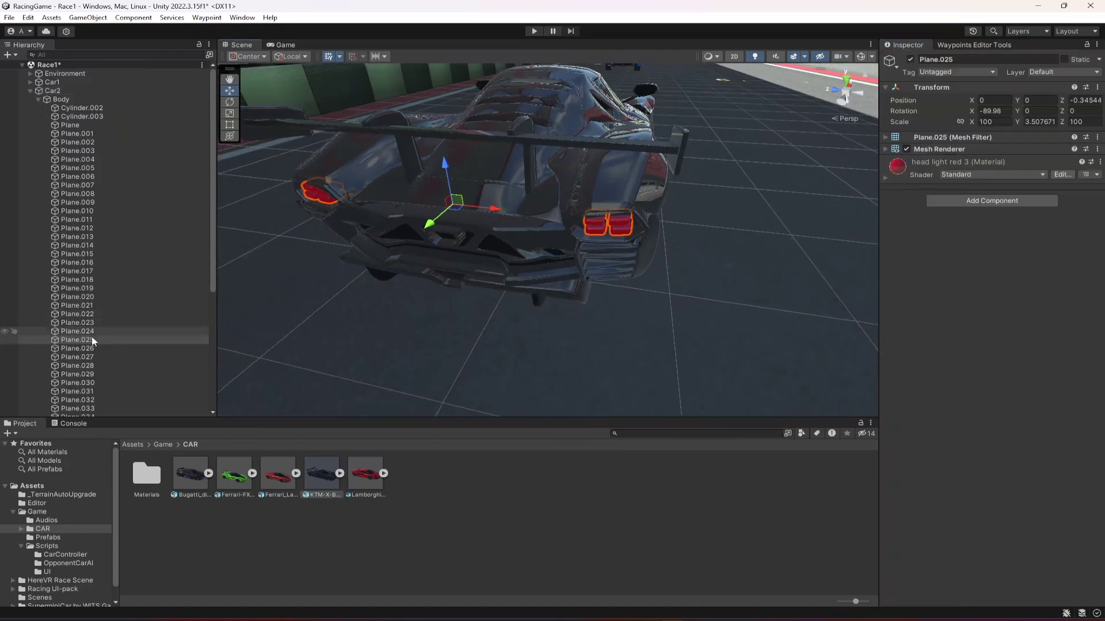
pyautogui.click(90, 339)
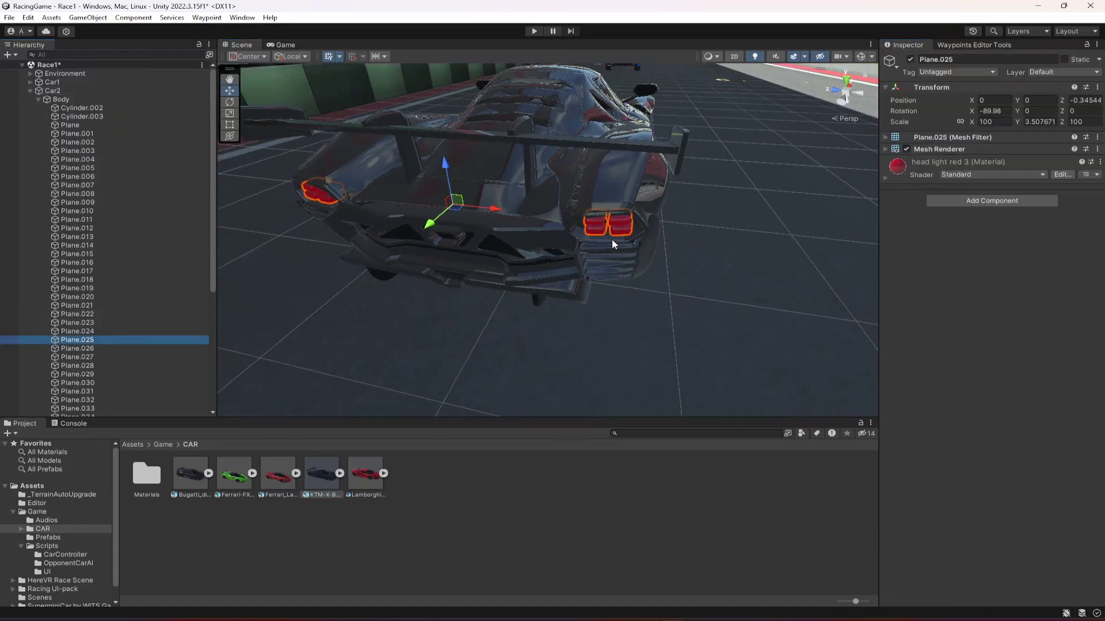
pyautogui.click(972, 58)
pyautogui.write('BLights')
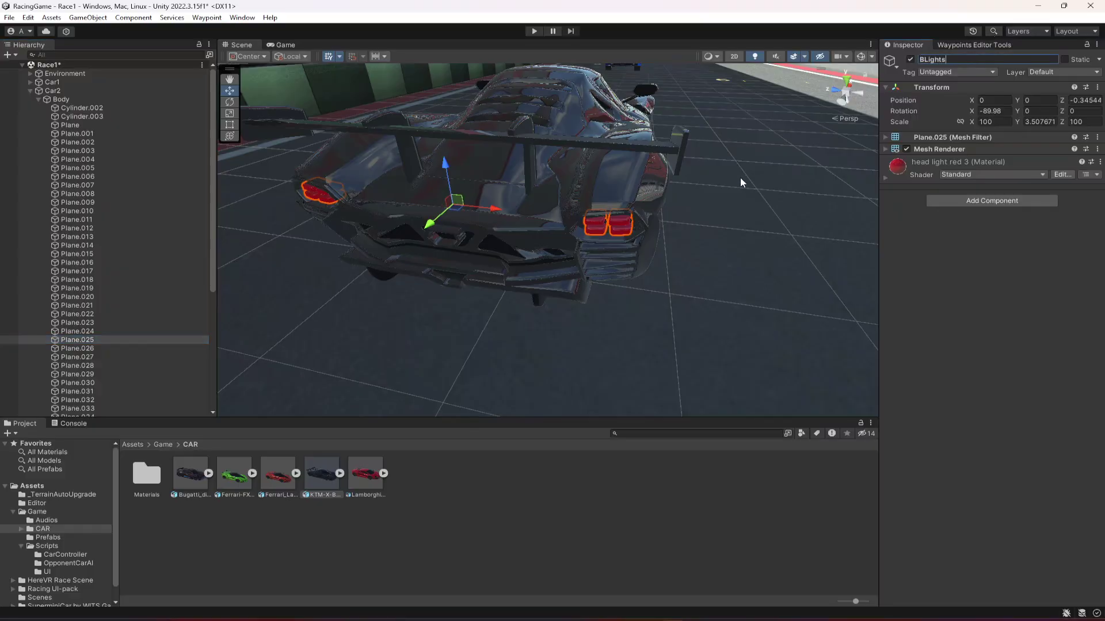
pyautogui.press('Return')
pyautogui.hotkey('ctrl', 's')
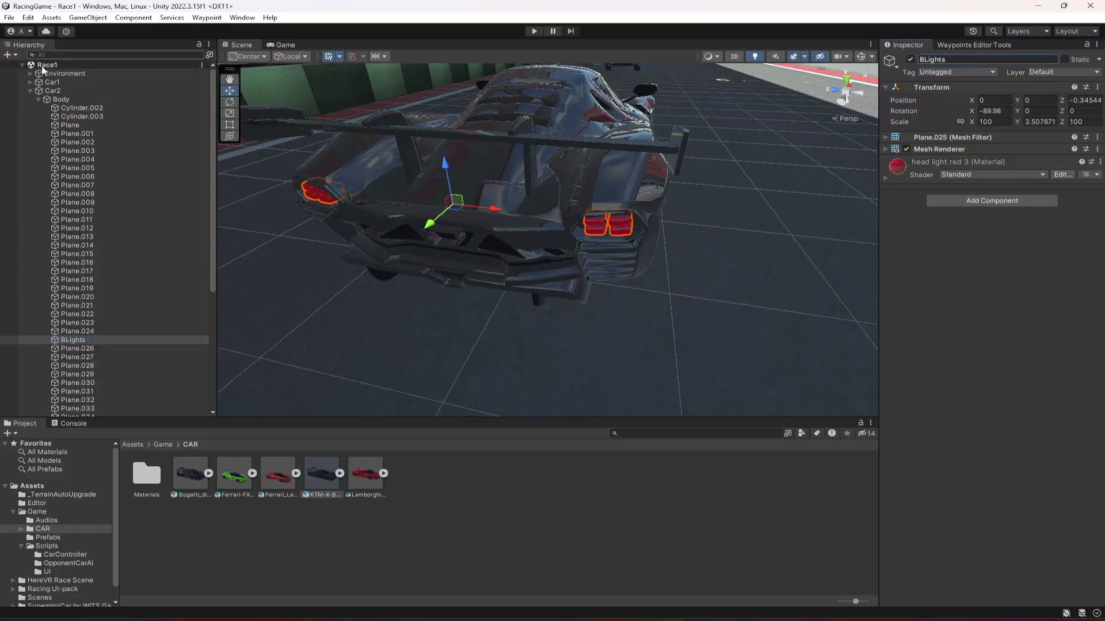
# Assign BLights as both Brake Light Left and Brake Light Right in Car2's Car Controller
pyautogui.click(53, 91)
pyautogui.moveTo(75, 340); pyautogui.dragTo(1004, 437)
pyautogui.moveTo(87, 339); pyautogui.dragTo(985, 450)
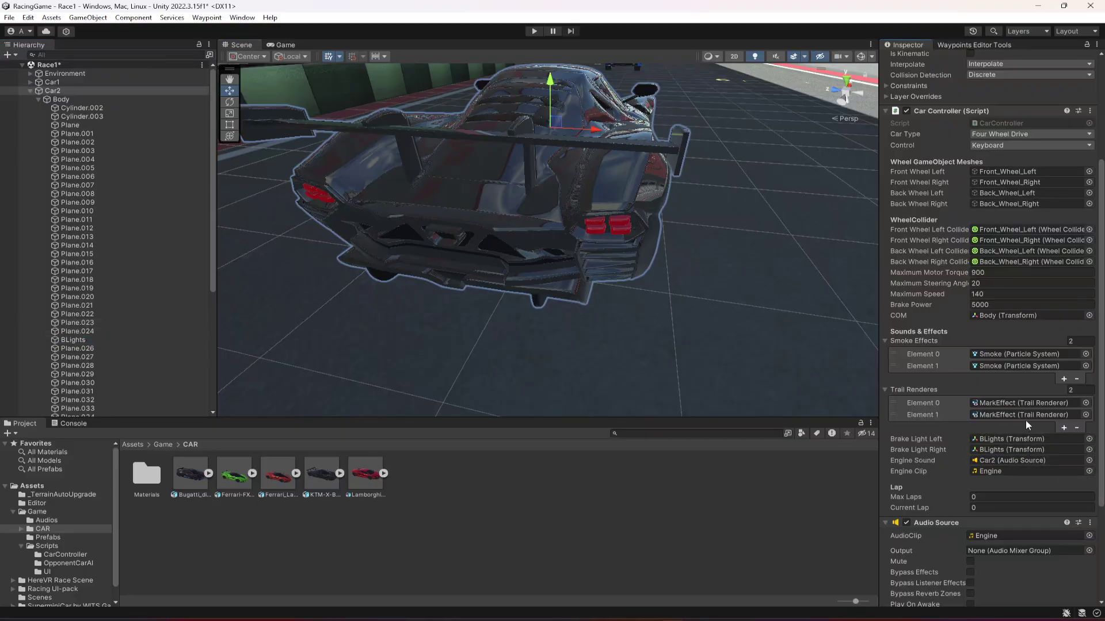
# Check Car2's front-left wheel collider reference and the four wheel objects under WheelsEffects
pyautogui.scroll(5, 993, 457)
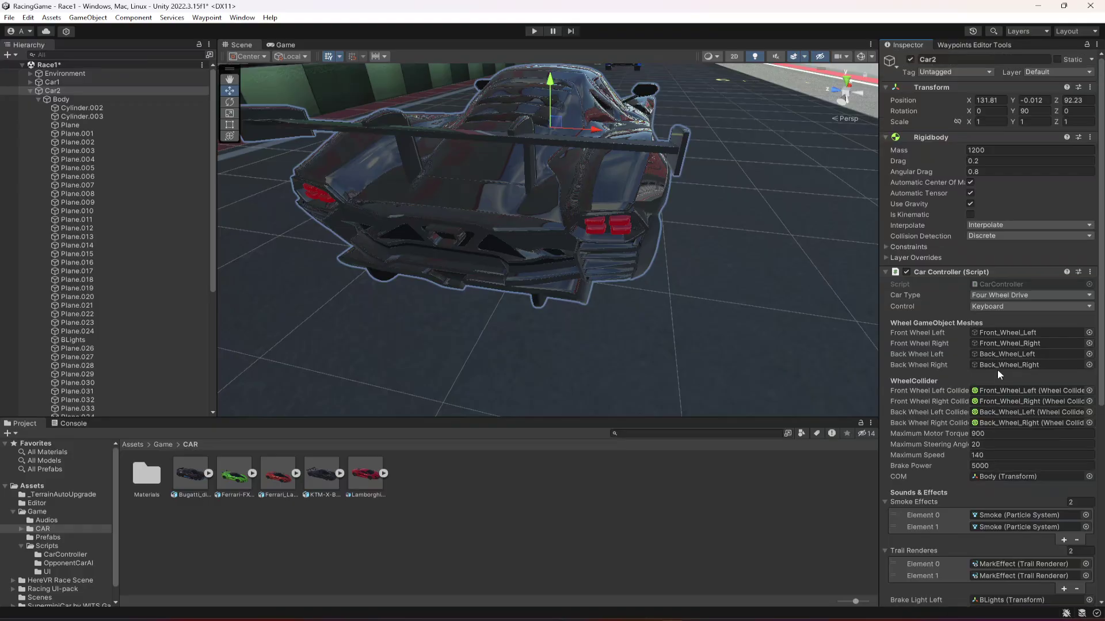
pyautogui.click(1012, 391)
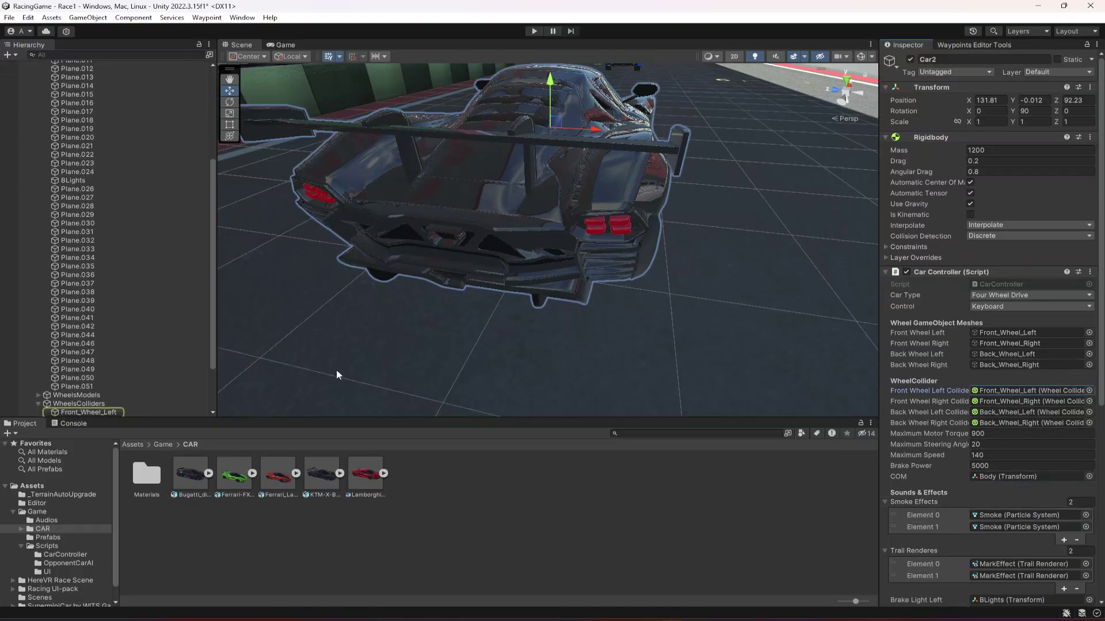
pyautogui.click(38, 99)
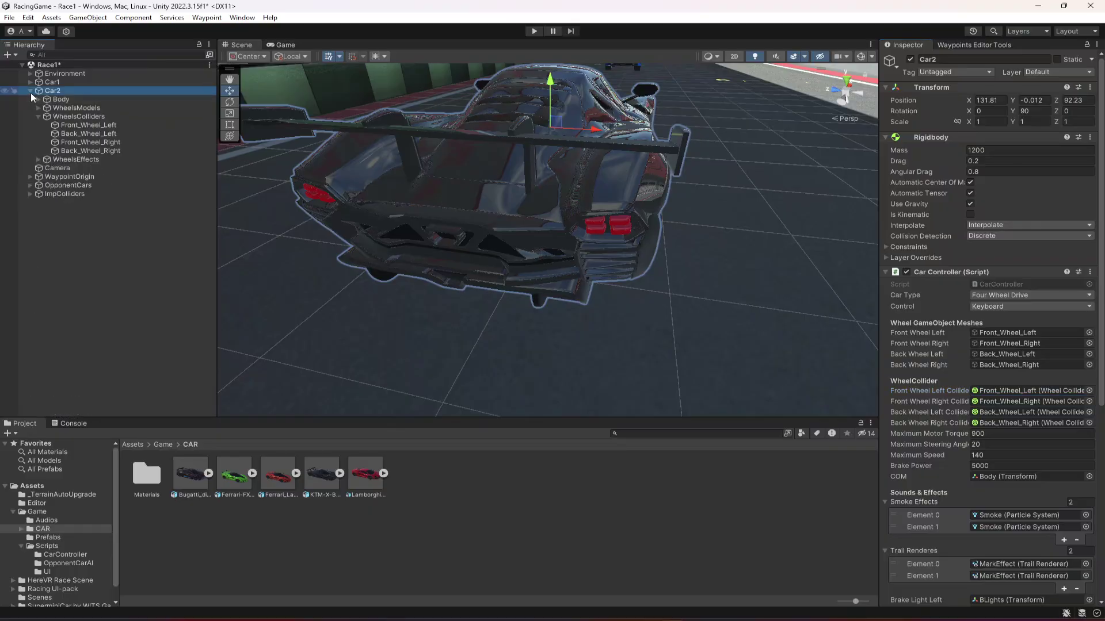
pyautogui.click(37, 116)
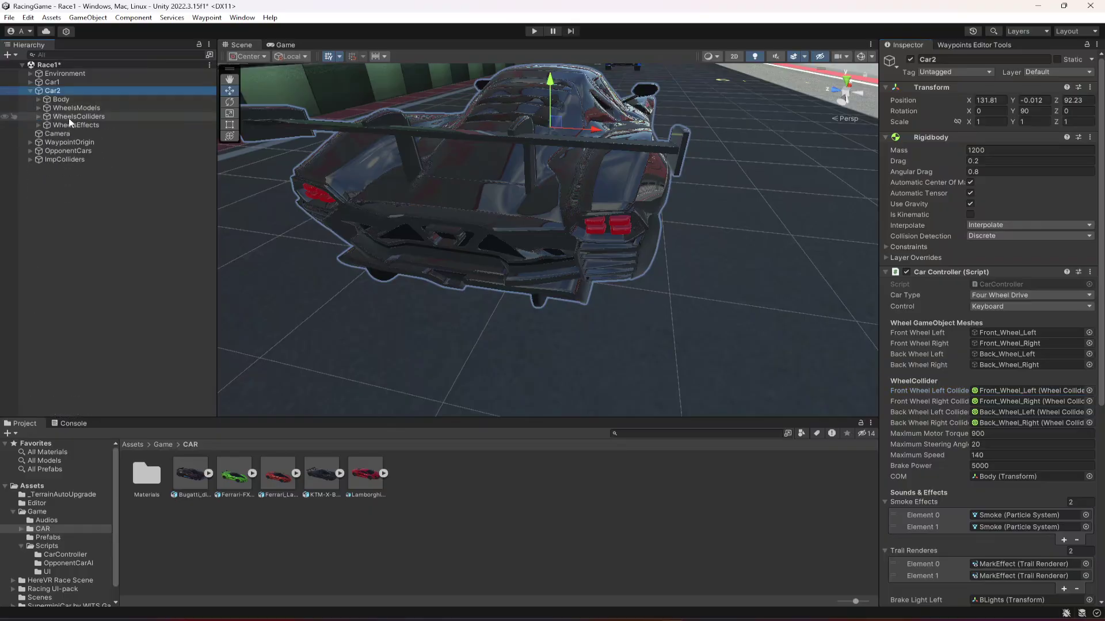
pyautogui.click(58, 125)
pyautogui.click(38, 125)
pyautogui.click(81, 134)
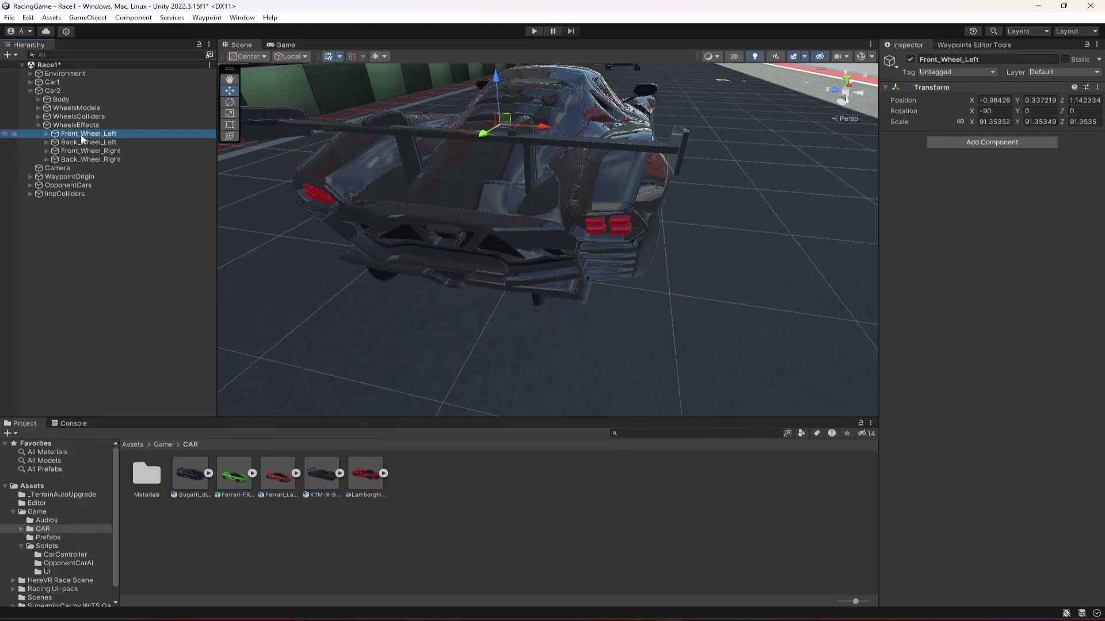
pyautogui.click(87, 142)
pyautogui.click(91, 152)
pyautogui.click(92, 159)
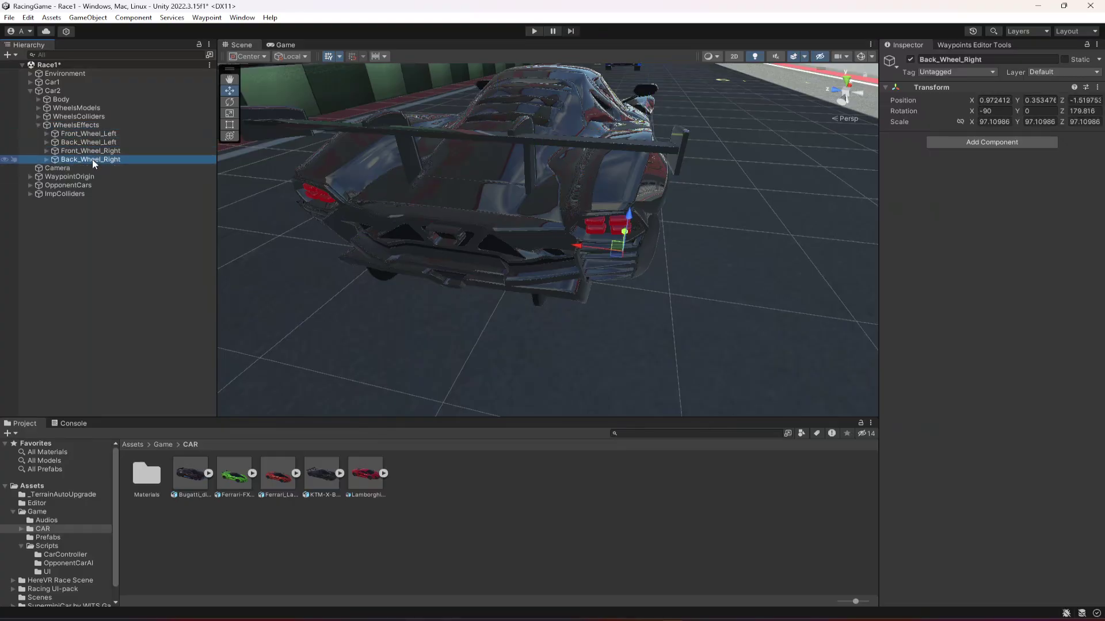
pyautogui.click(38, 126)
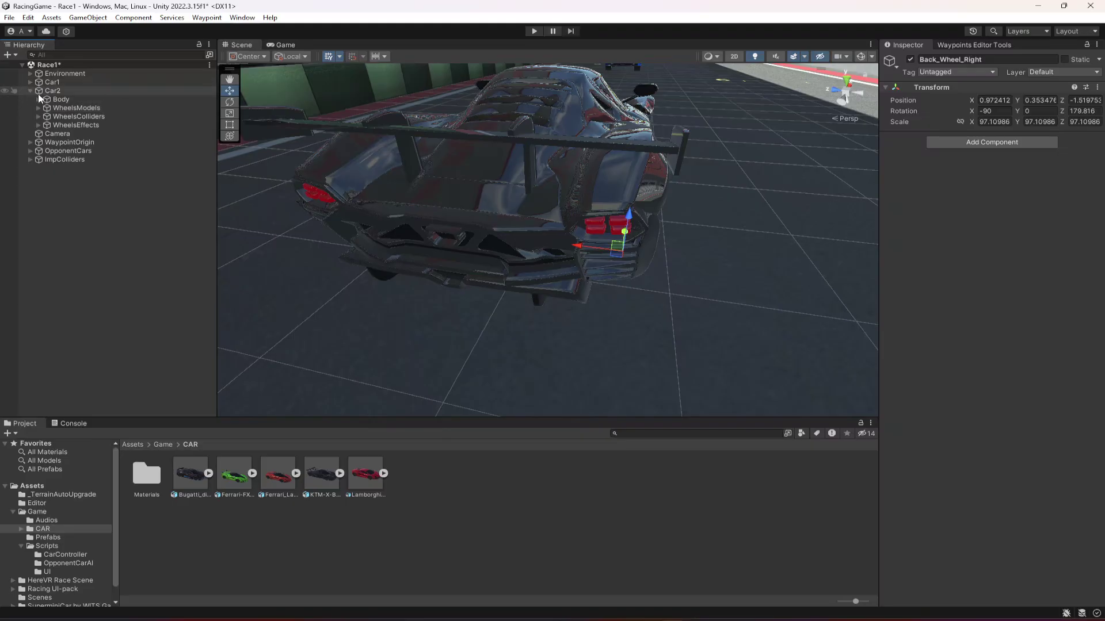
# Collapse Car2 in the hierarchy and deactivate the Car1 object
pyautogui.click(30, 91)
pyautogui.click(53, 82)
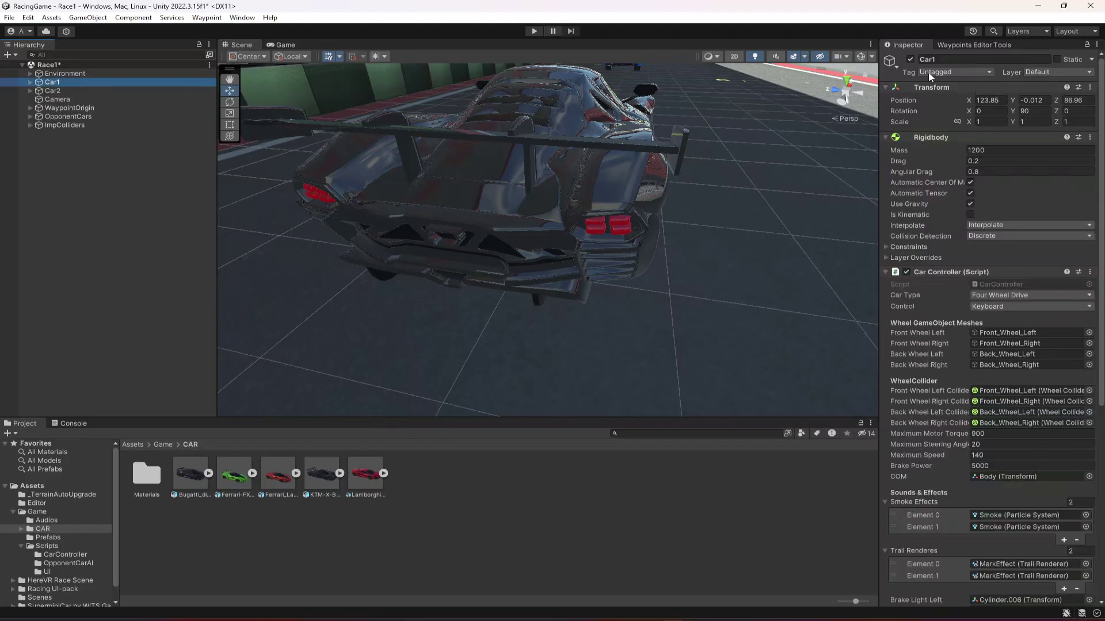
pyautogui.click(911, 59)
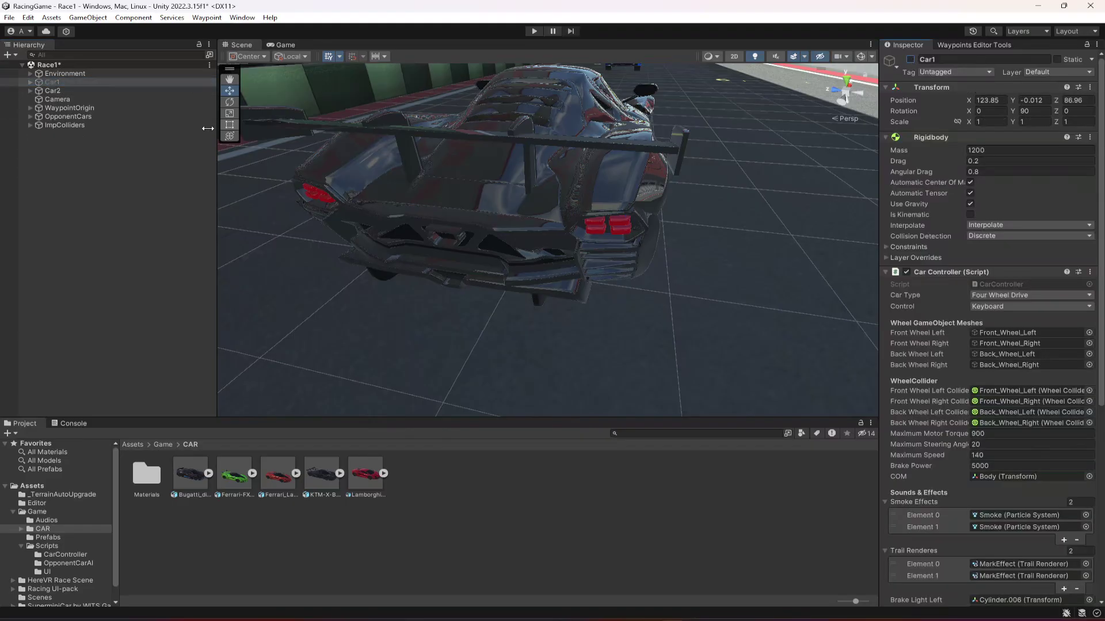
# Assign Car2 as the Car Target in the Camera's Camera Follow script and save the scene
pyautogui.click(58, 99)
pyautogui.moveTo(53, 90); pyautogui.dragTo(1017, 456)
pyautogui.hotkey('ctrl', 's')
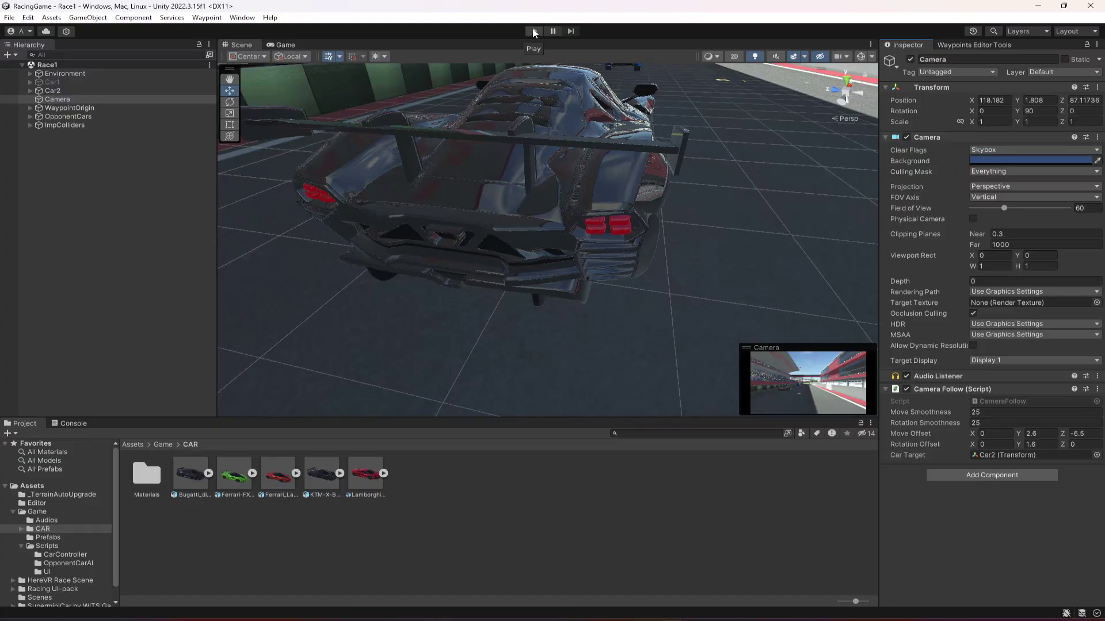
# Open the CarController script from Car2's Car Controller component in Visual Studio Code
pyautogui.click(57, 91)
pyautogui.scroll(-6, 959, 492)
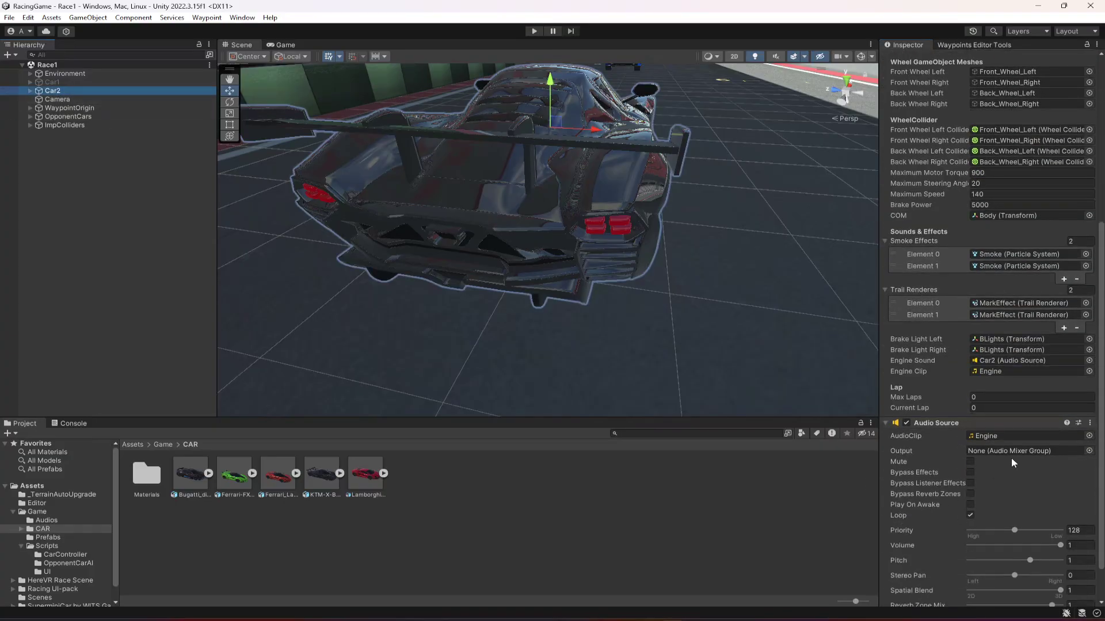
pyautogui.scroll(3, 1013, 380)
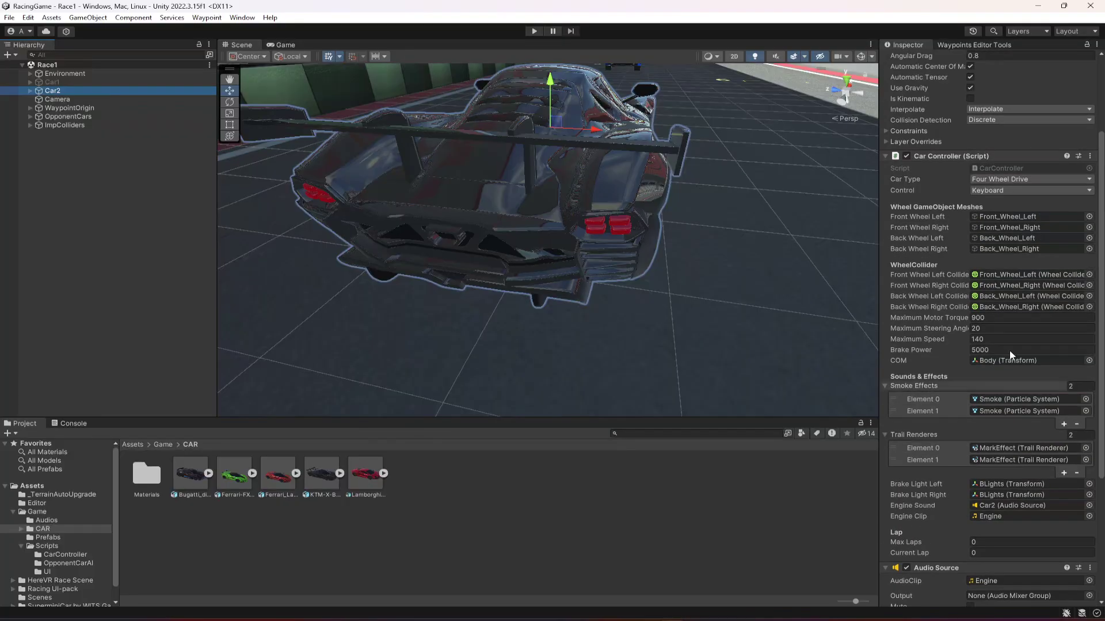
pyautogui.click(1003, 168)
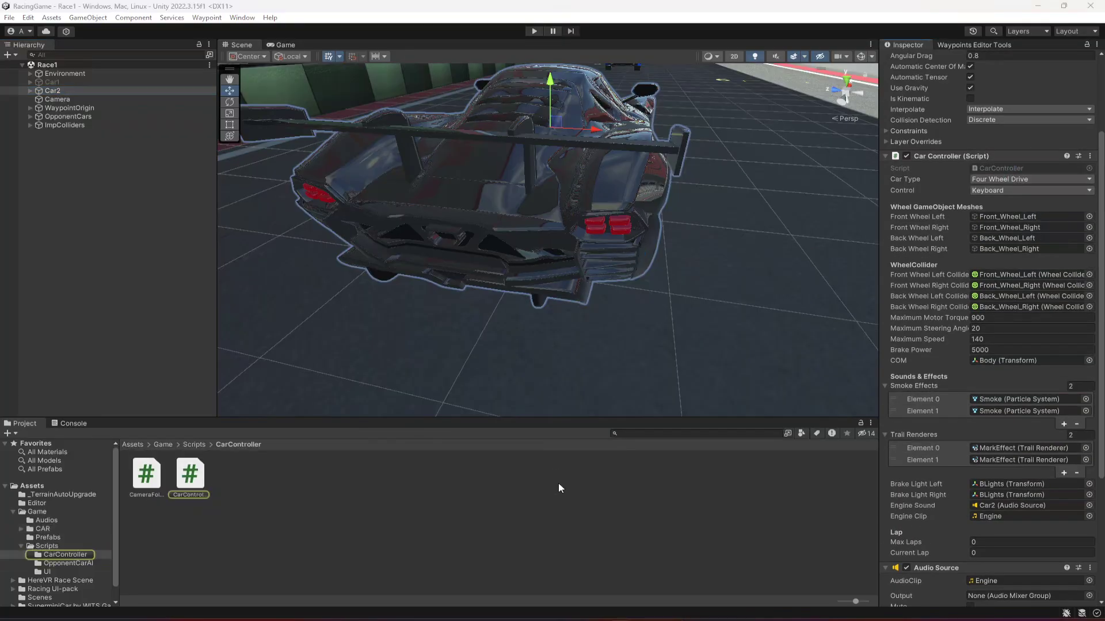
# Set engineSound.volume to 0f in the CarController script's Start method and save the file
pyautogui.scroll(-6, 320, 341)
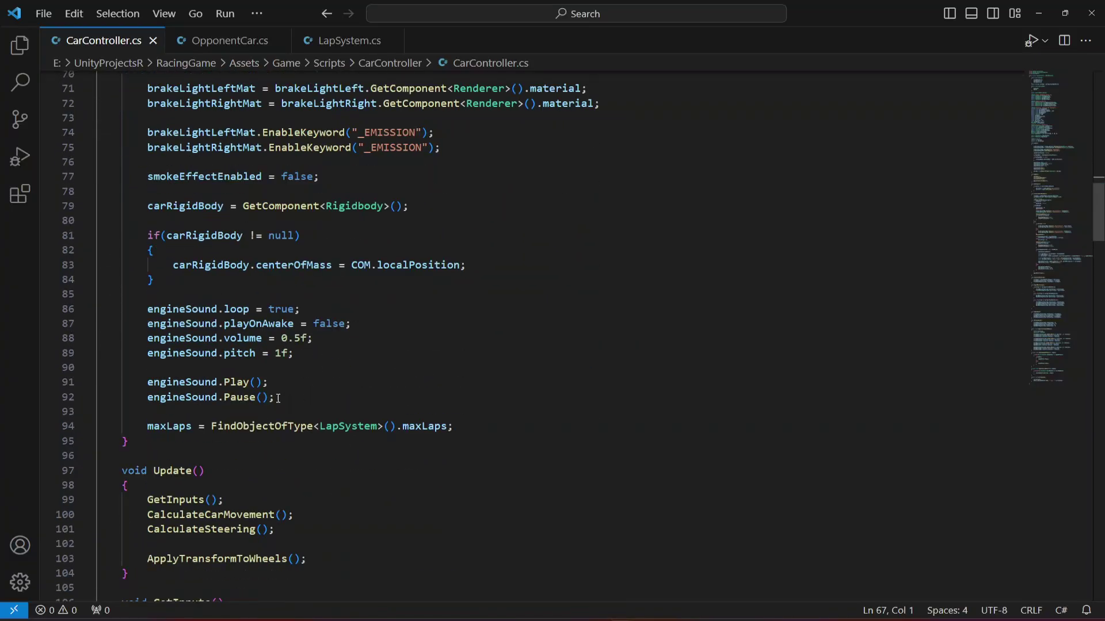
pyautogui.moveTo(293, 338); pyautogui.dragTo(301, 338)
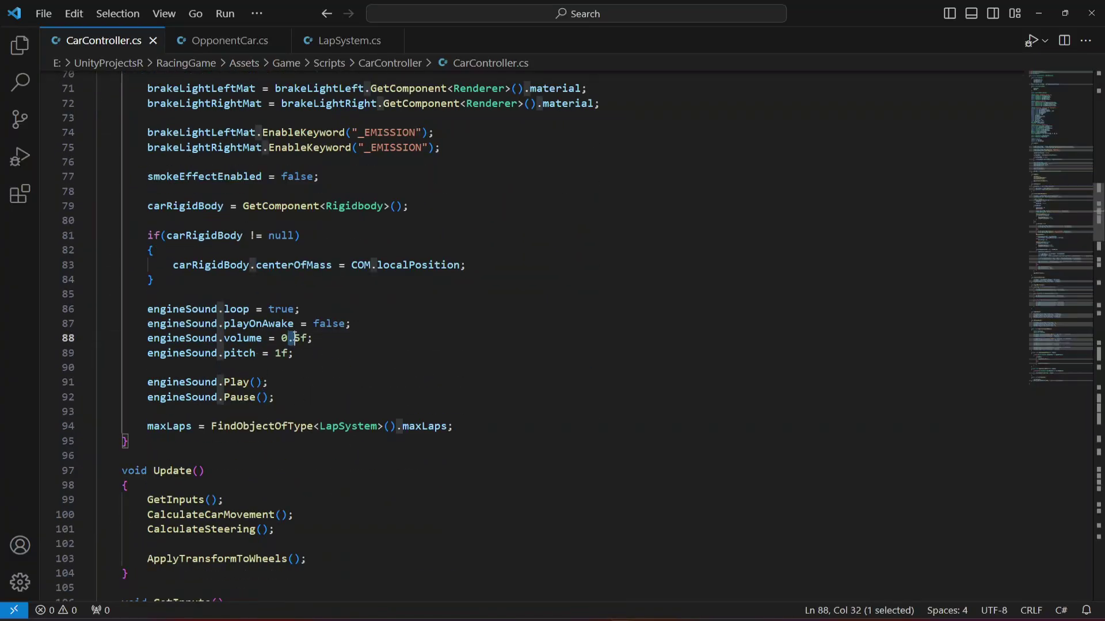
pyautogui.write('0')
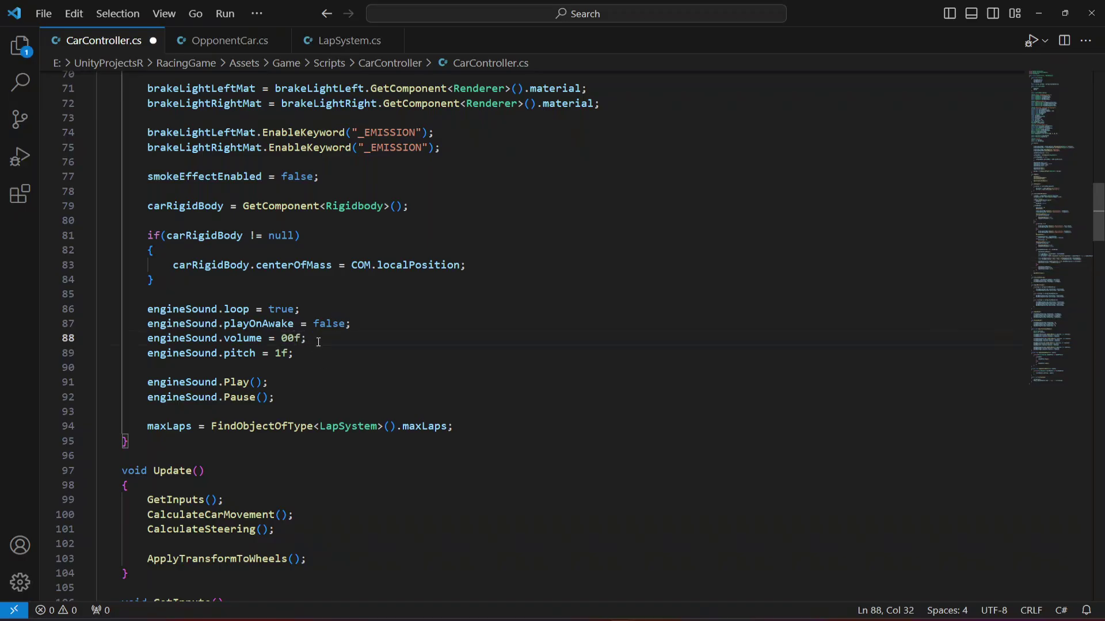
pyautogui.press('BackSpace')
pyautogui.hotkey('ctrl', 's')
pyautogui.scroll(3, 319, 342)
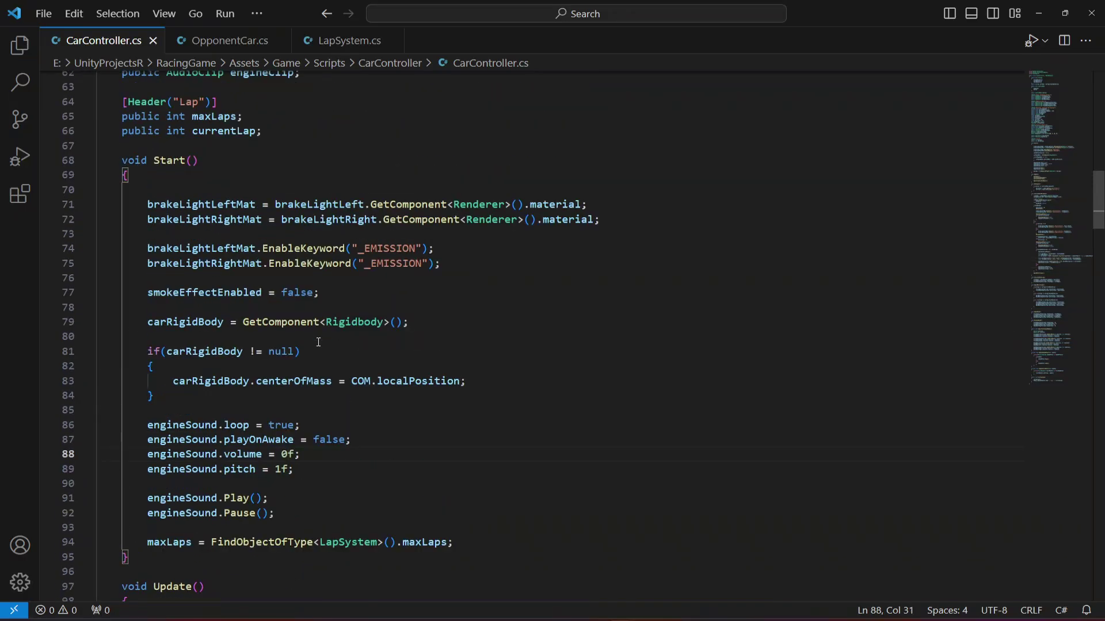
pyautogui.click(309, 456)
# Switch back to Unity and run the game to test Car2, stopping it after watching how the car behaves
pyautogui.hotkey('alt', 'Tab')
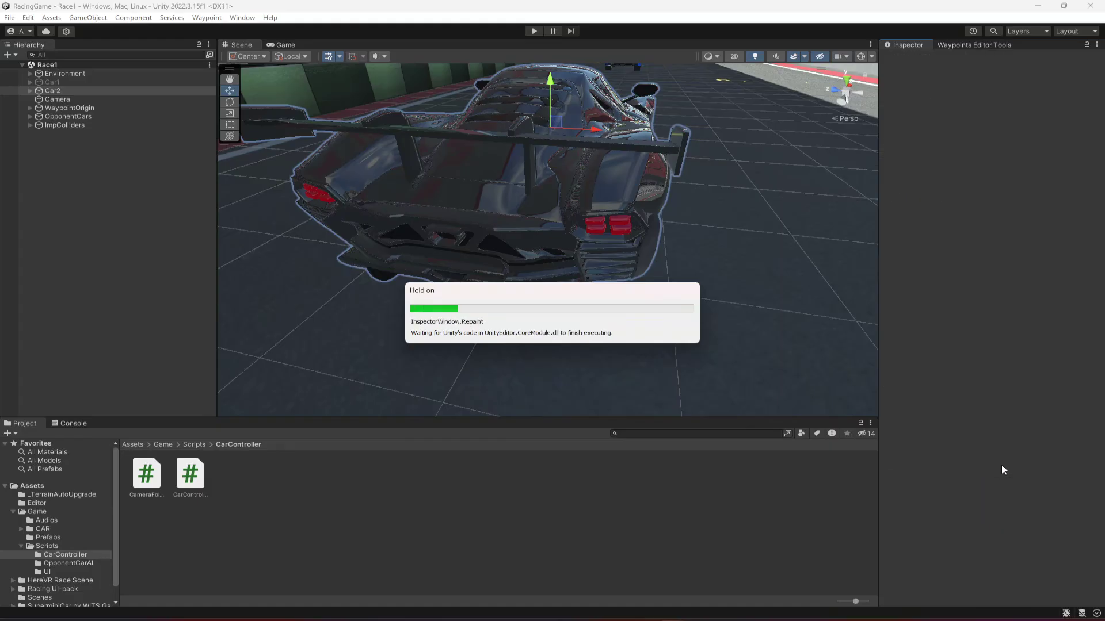
pyautogui.scroll(-5, 997, 461)
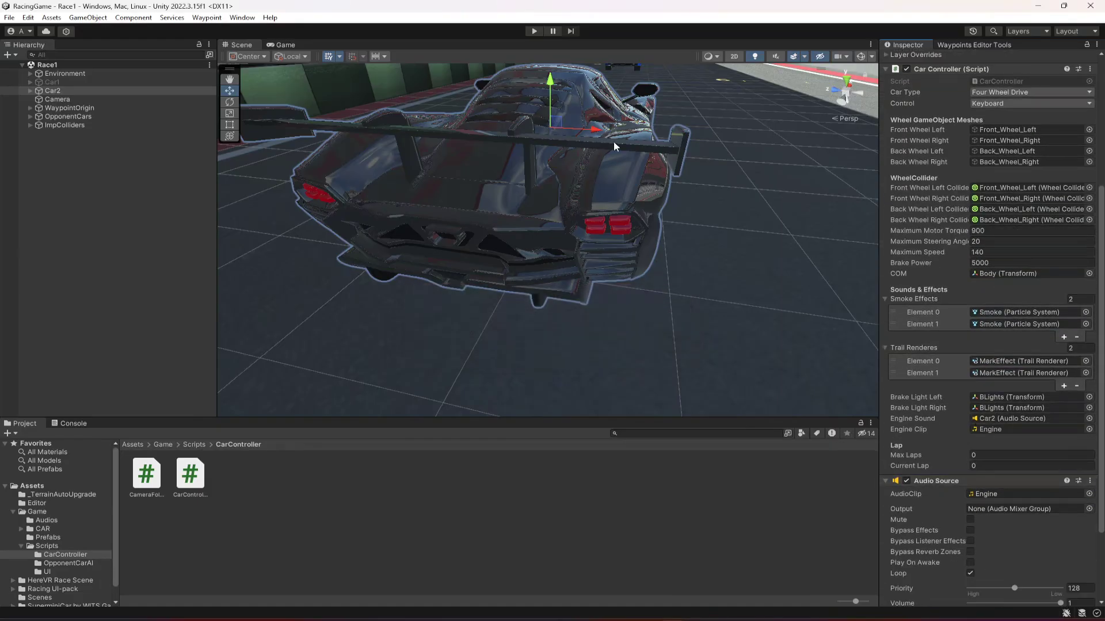
pyautogui.click(528, 31)
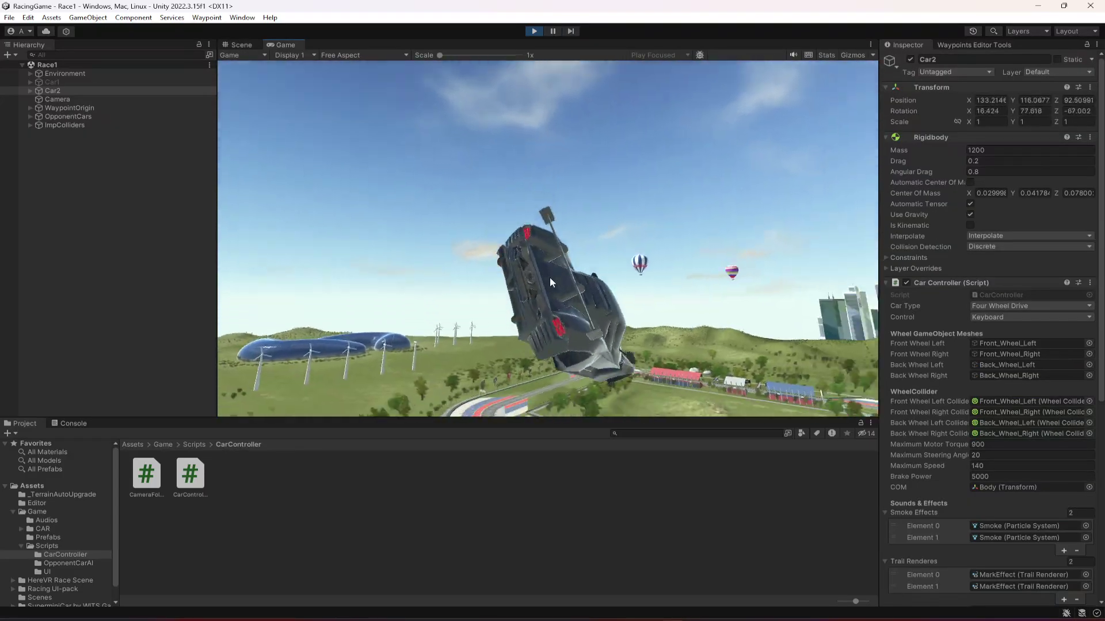
pyautogui.click(532, 31)
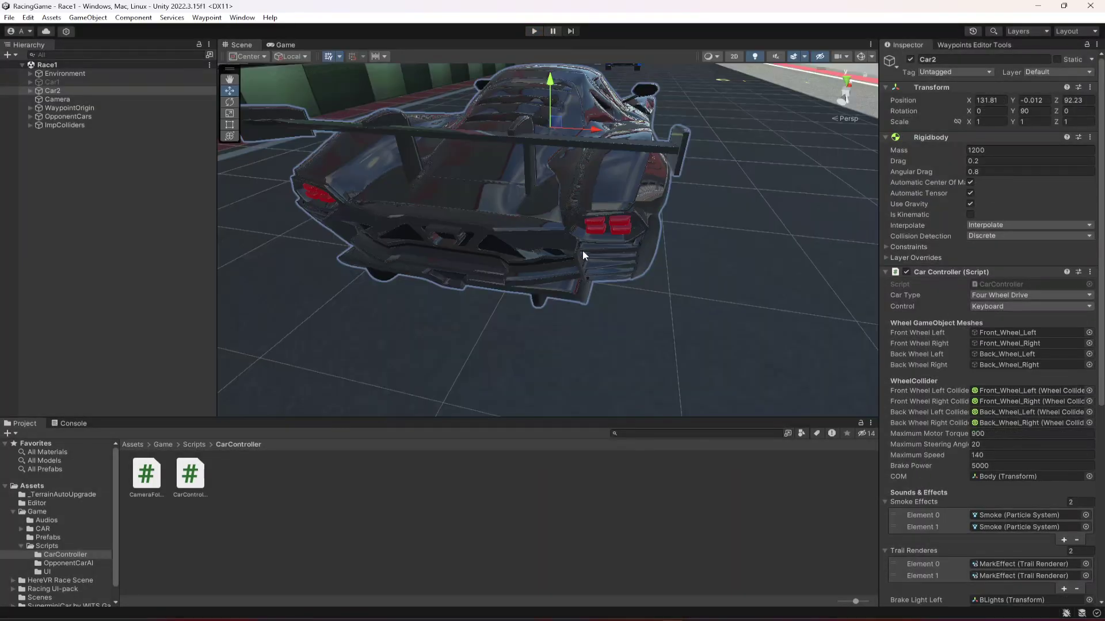
# Set the volume of Car2's Audio Source to 0 and save the scene
pyautogui.scroll(-5, 988, 498)
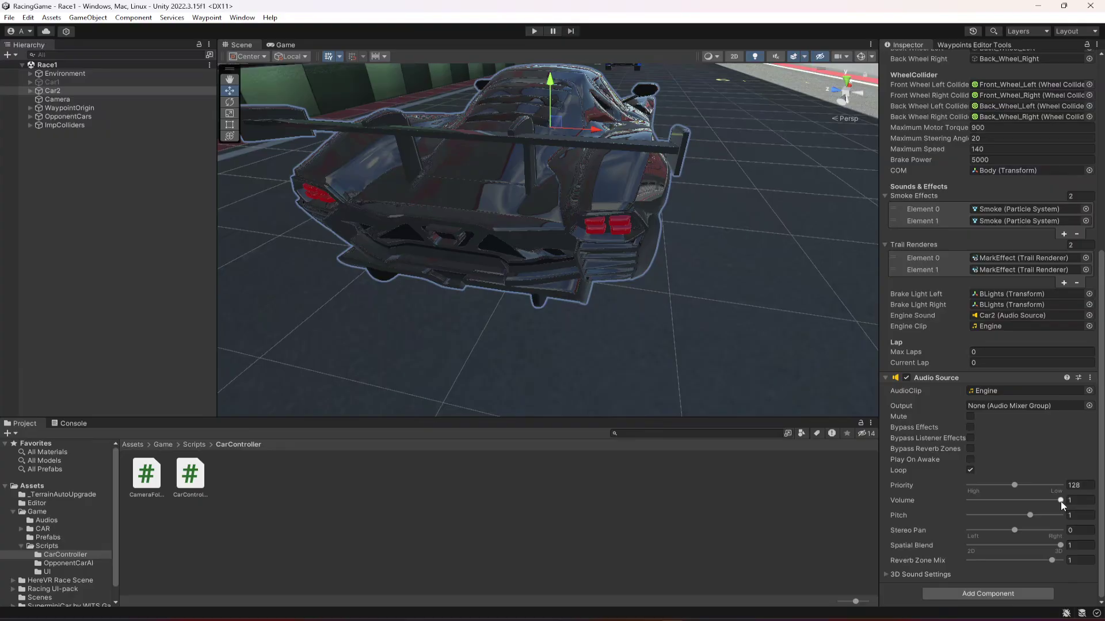
pyautogui.moveTo(1061, 500); pyautogui.dragTo(937, 505)
pyautogui.hotkey('ctrl', 's')
# Select all the meshes under Car2's Body, from Cylinder.002 to Plane.051, and undo a trial lift of them
pyautogui.click(30, 91)
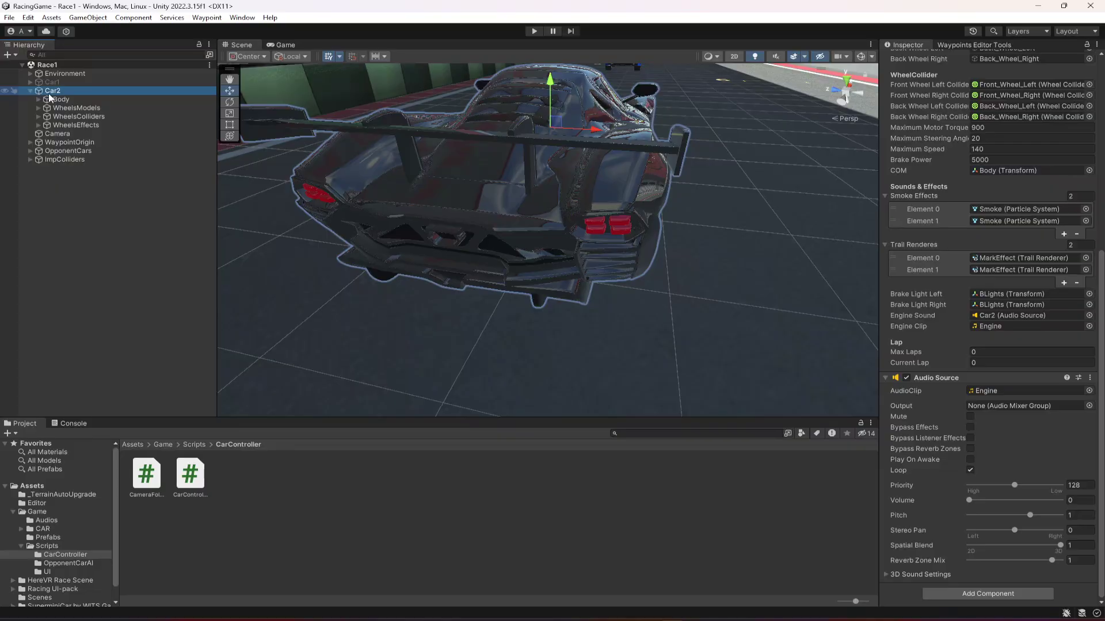
pyautogui.click(60, 99)
pyautogui.press('f')
pyautogui.press('a')
pyautogui.moveTo(752, 318); pyautogui.dragTo(675, 264, button='right')
pyautogui.click(38, 100)
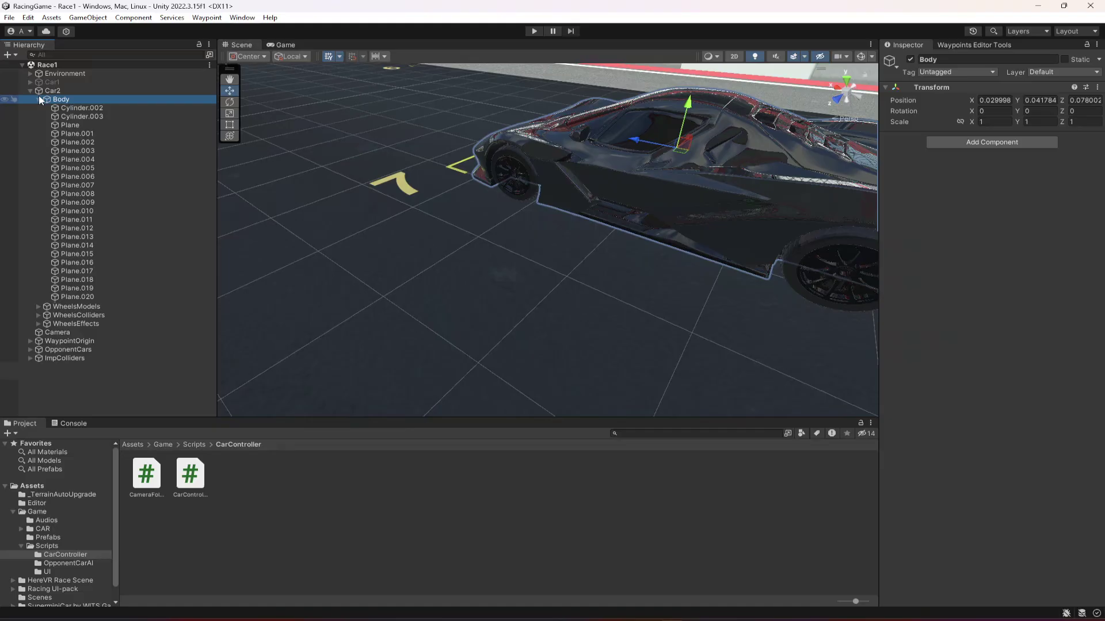
pyautogui.click(72, 108)
pyautogui.scroll(-10, 156, 282)
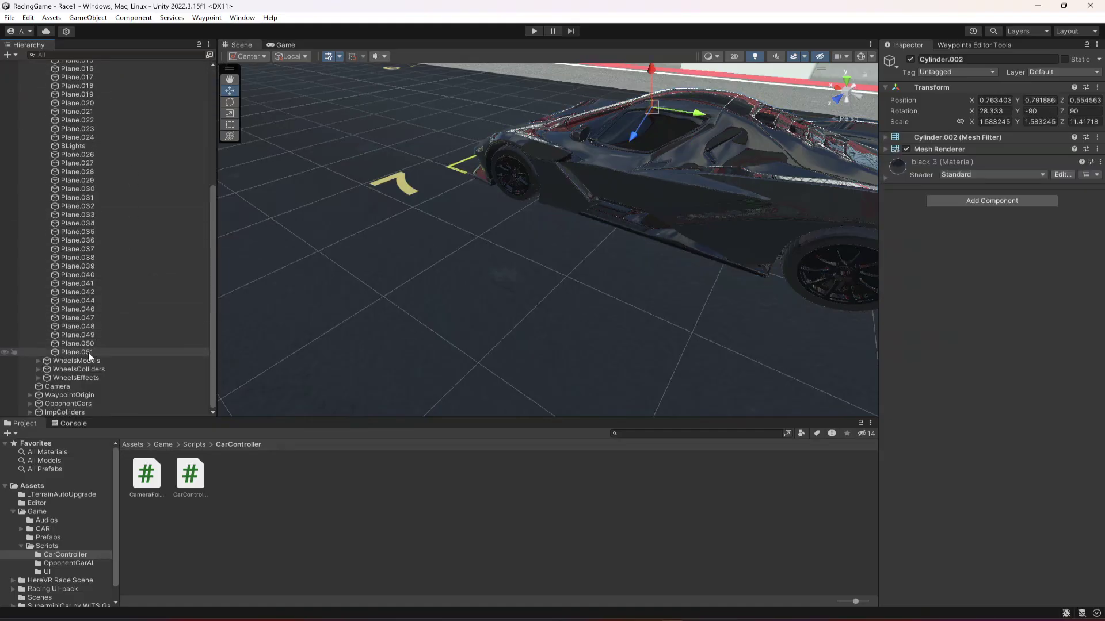
pyautogui.keyDown('shift'); pyautogui.click(88, 352); pyautogui.keyUp('shift')
pyautogui.press('f')
pyautogui.moveTo(572, 207); pyautogui.dragTo(596, 108)
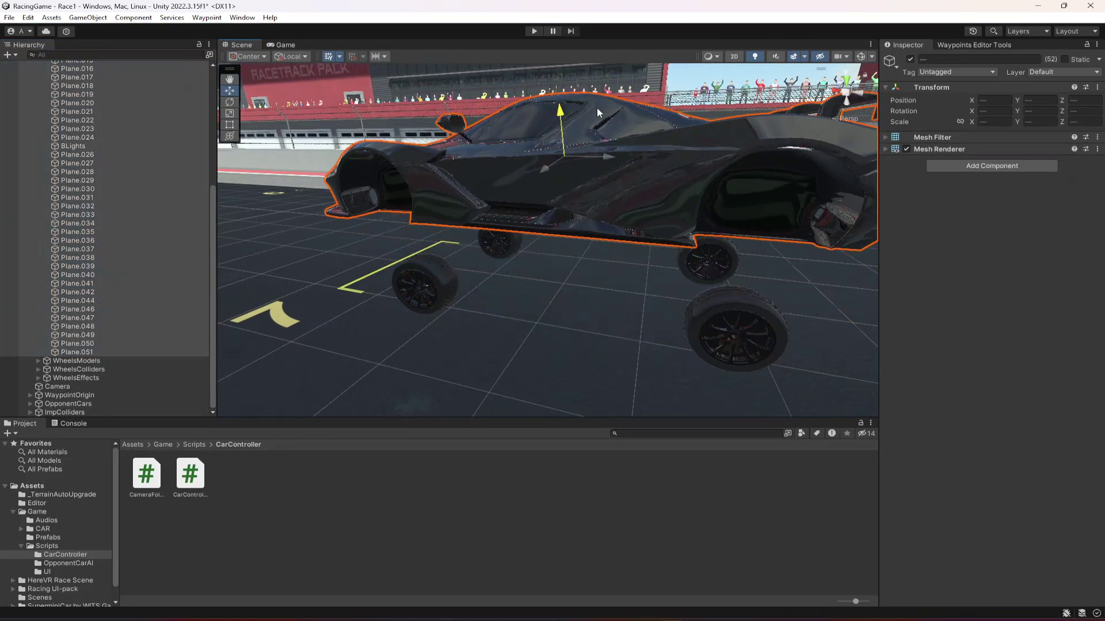
pyautogui.hotkey('ctrl', 'z')
# Add a Mesh Collider with Convex enabled to all selected Body meshes and turn on the scene gizmos
pyautogui.moveTo(546, 263); pyautogui.dragTo(597, 263, button='right')
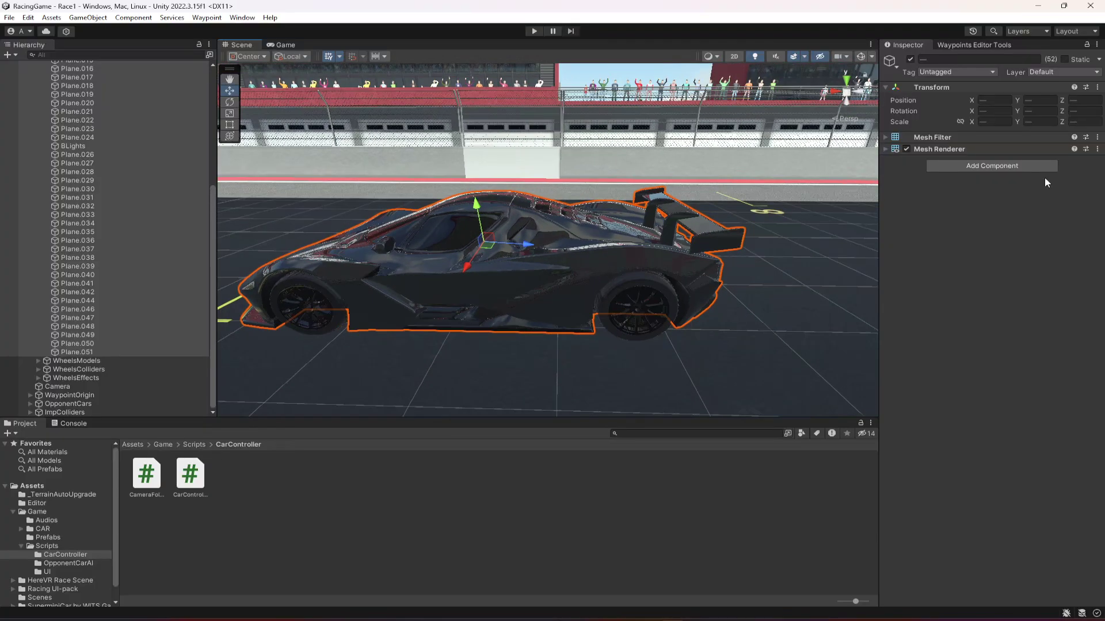
pyautogui.click(1004, 166)
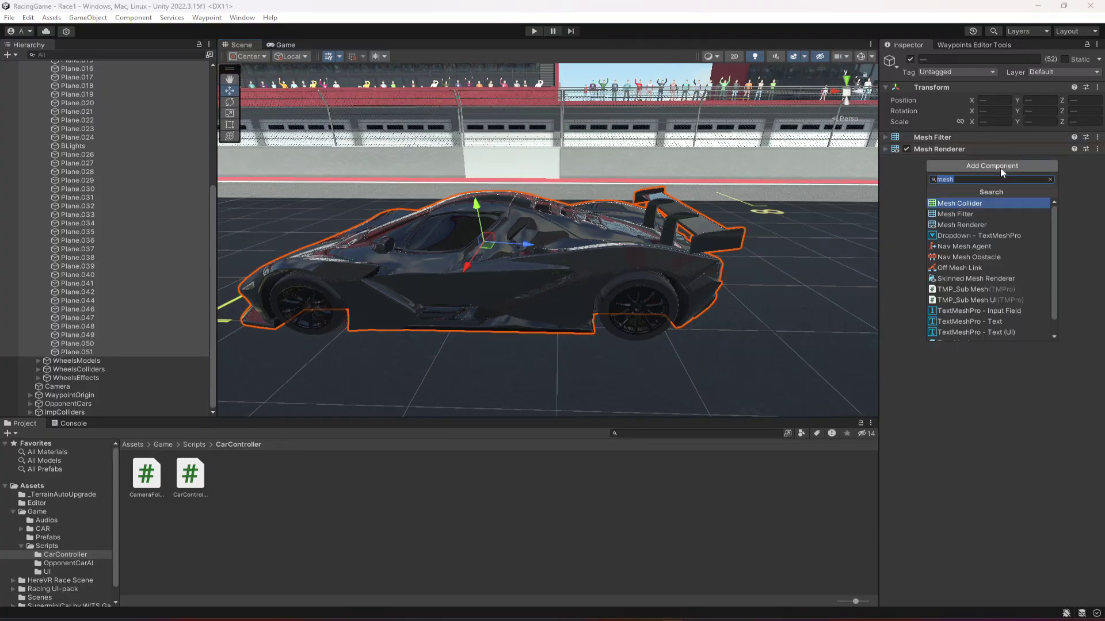
pyautogui.click(966, 208)
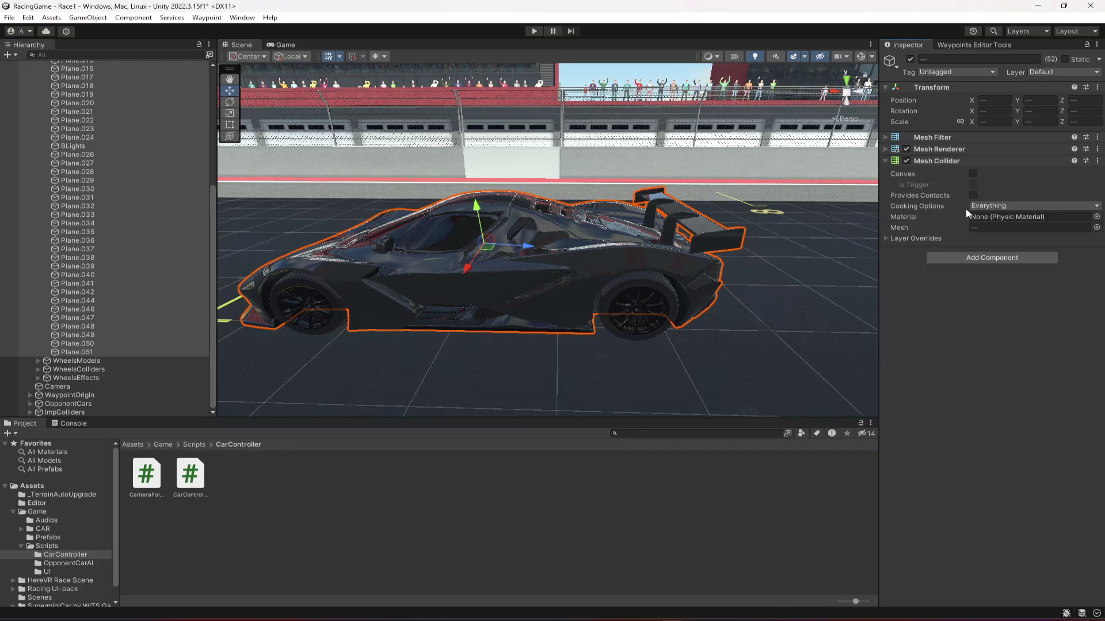
pyautogui.click(974, 175)
pyautogui.click(861, 57)
pyautogui.moveTo(466, 323); pyautogui.dragTo(538, 307, button='right')
pyautogui.click(39, 102)
pyautogui.click(39, 102)
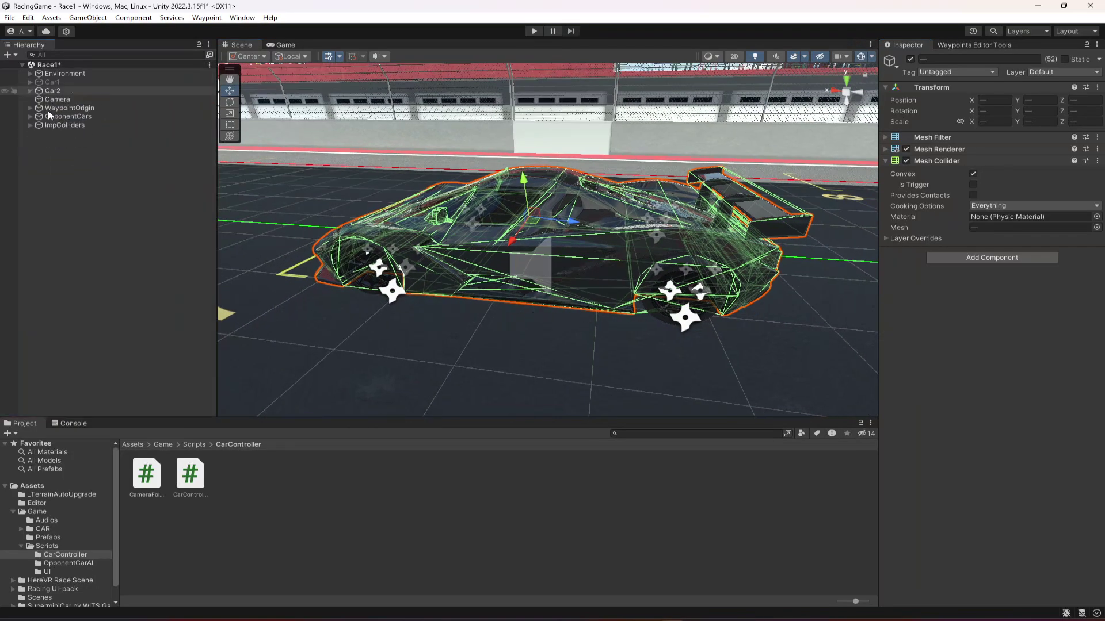
# Run the game and drive Car2 forward along the track, stop it and inspect the car's front wheel
pyautogui.click(534, 31)
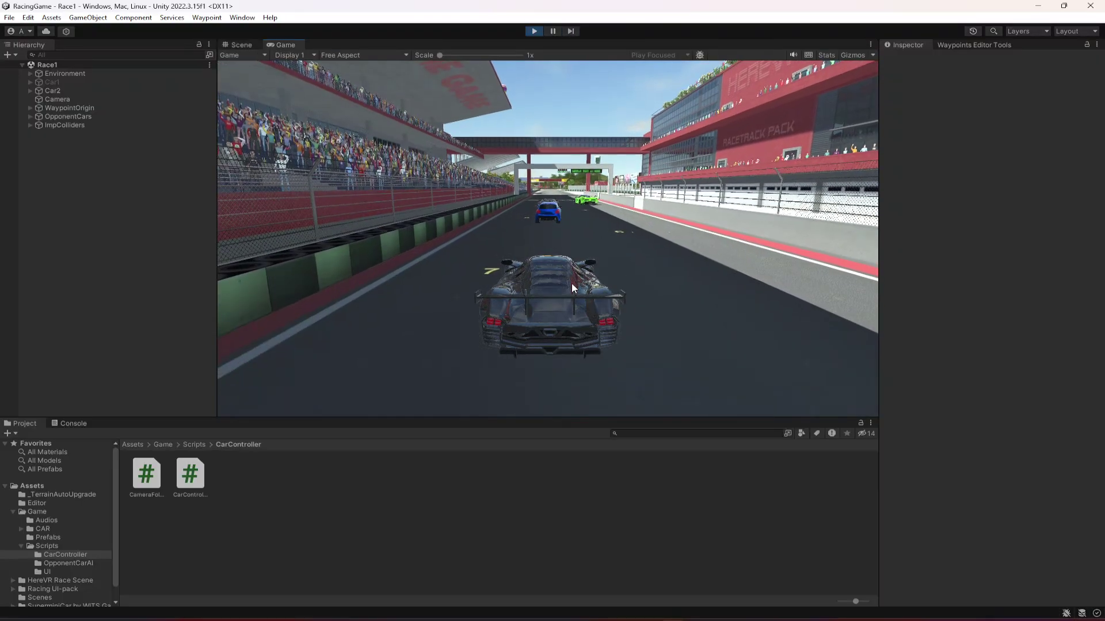
pyautogui.press('w')
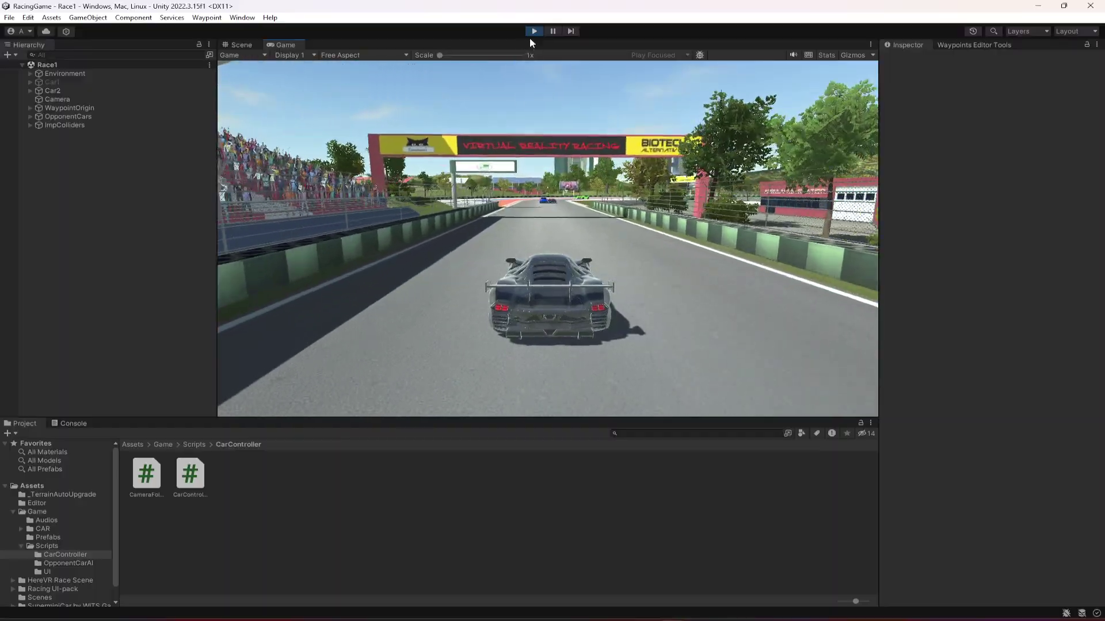
pyautogui.click(531, 32)
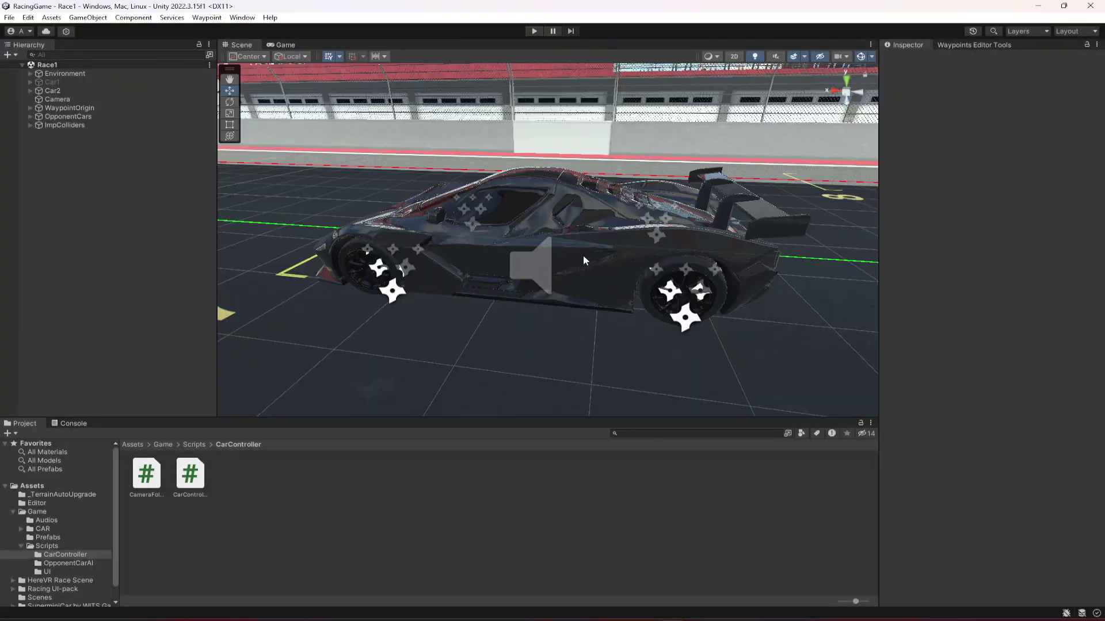
pyautogui.moveTo(582, 282); pyautogui.dragTo(601, 315, button='right')
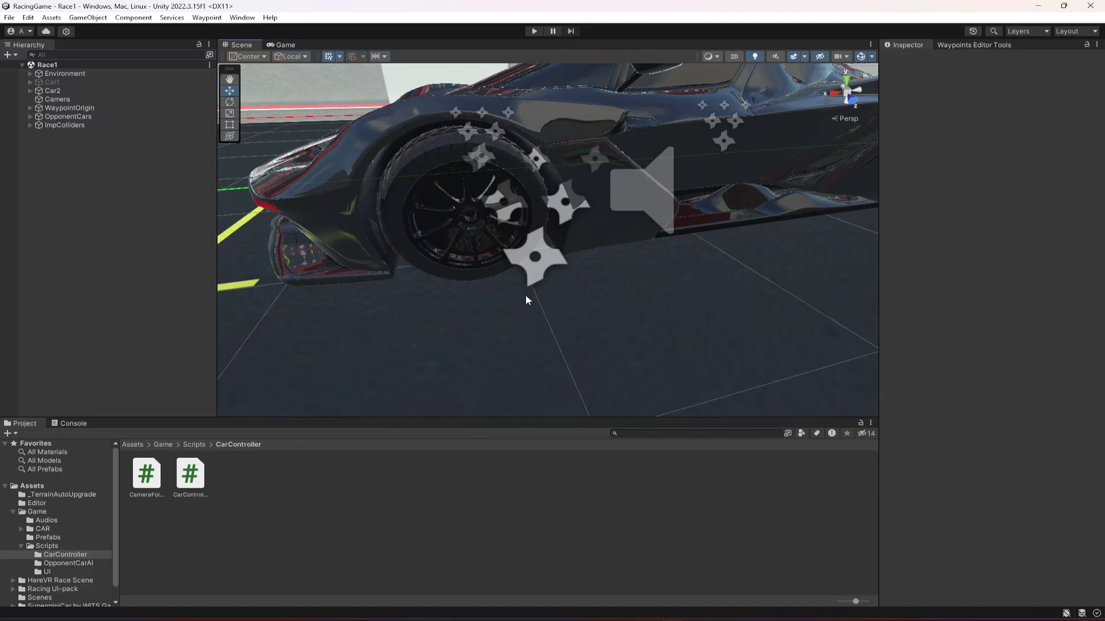
pyautogui.moveTo(594, 346); pyautogui.dragTo(576, 327, button='right')
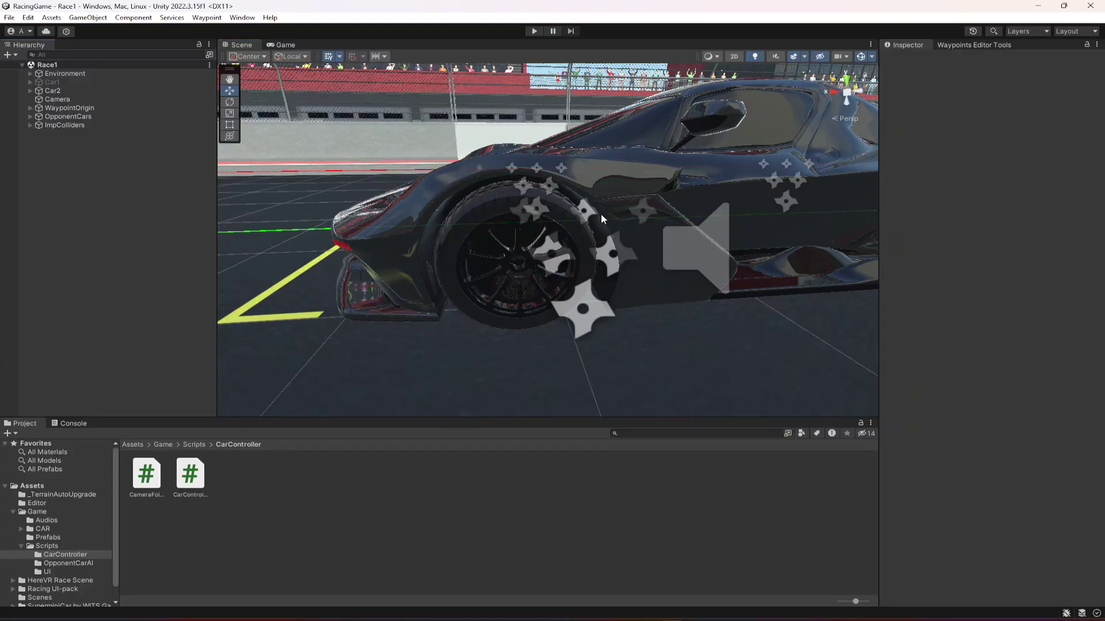
# Reactivate the Car1 object and frame both cars on the track
pyautogui.click(63, 84)
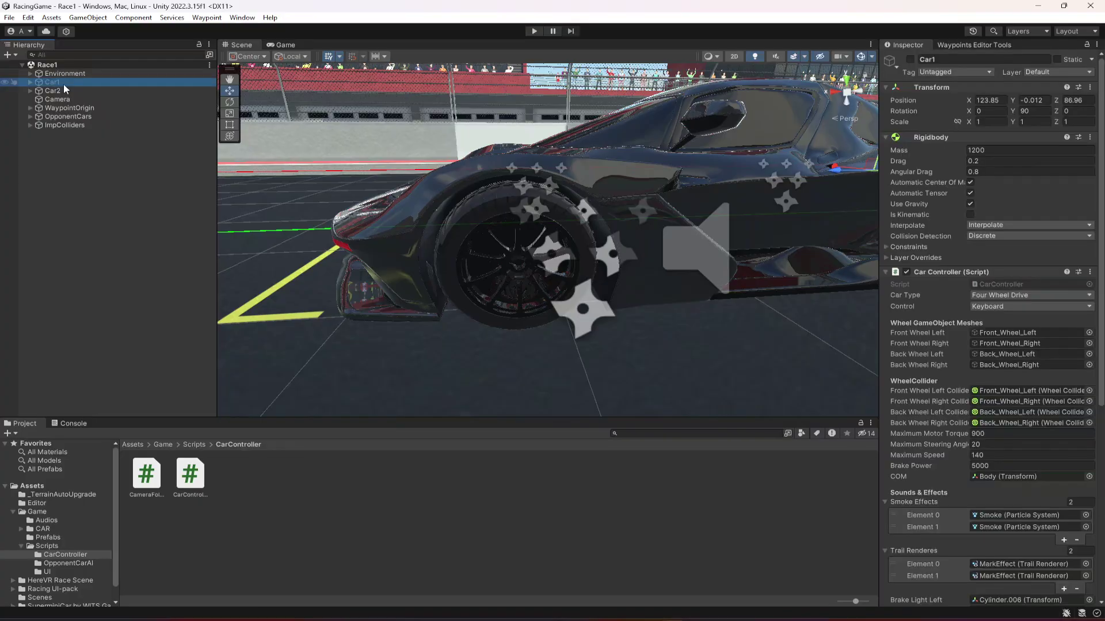
pyautogui.click(911, 60)
pyautogui.moveTo(737, 199); pyautogui.dragTo(567, 271, button='right')
pyautogui.scroll(-10, 611, 233)
pyautogui.scroll(6, 695, 238)
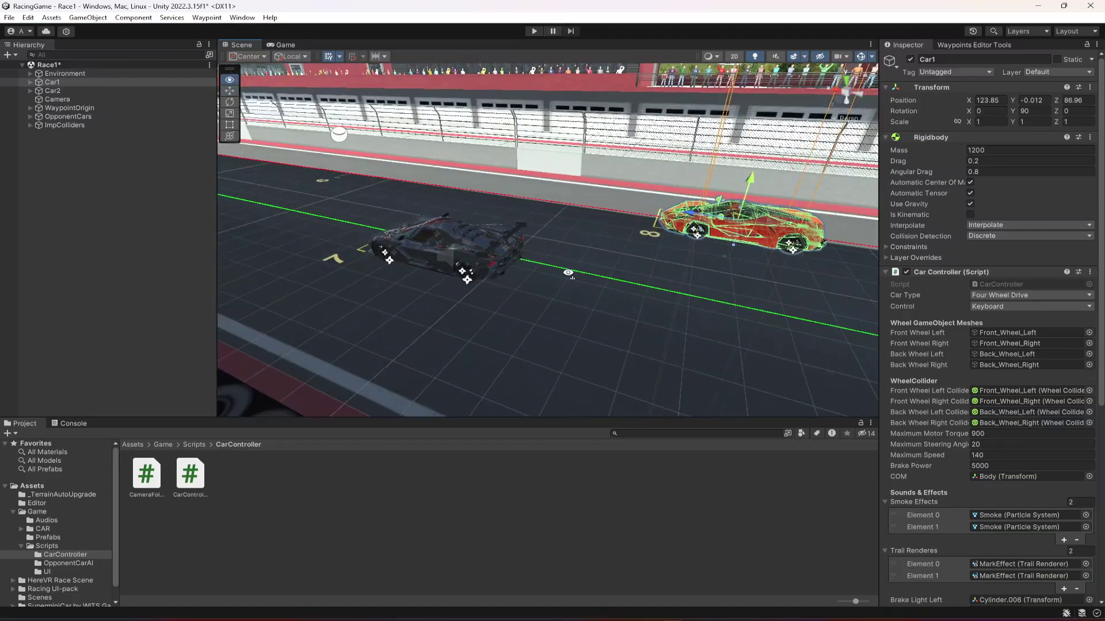
# Duplicate the Camera, parenting the original under Car1 and the copy under Car2
pyautogui.click(62, 102)
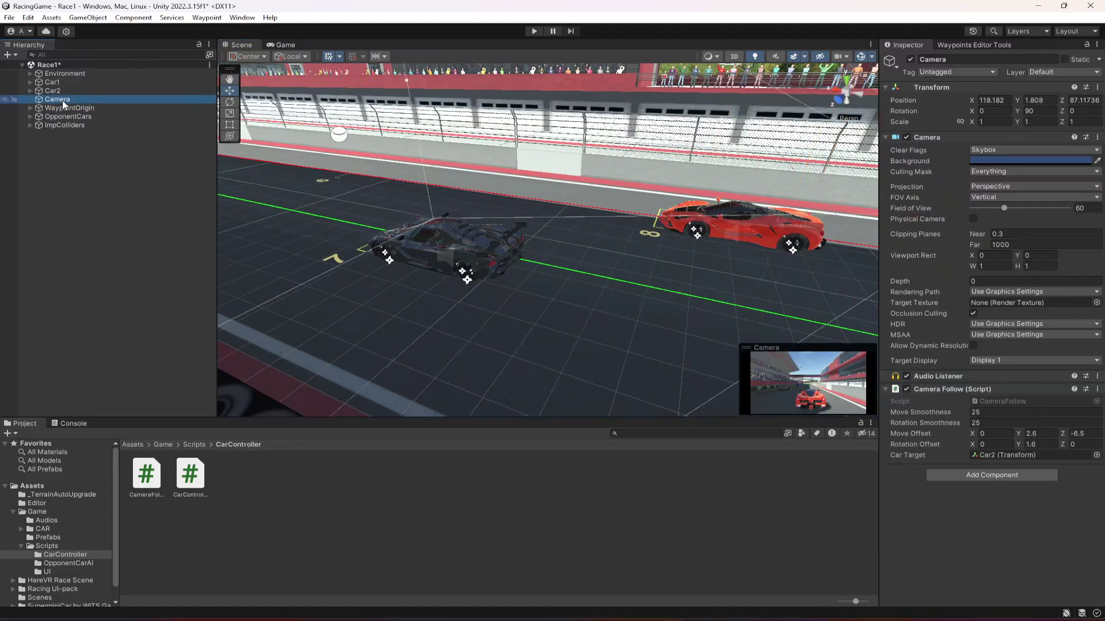
pyautogui.hotkey('ctrl', 'd')
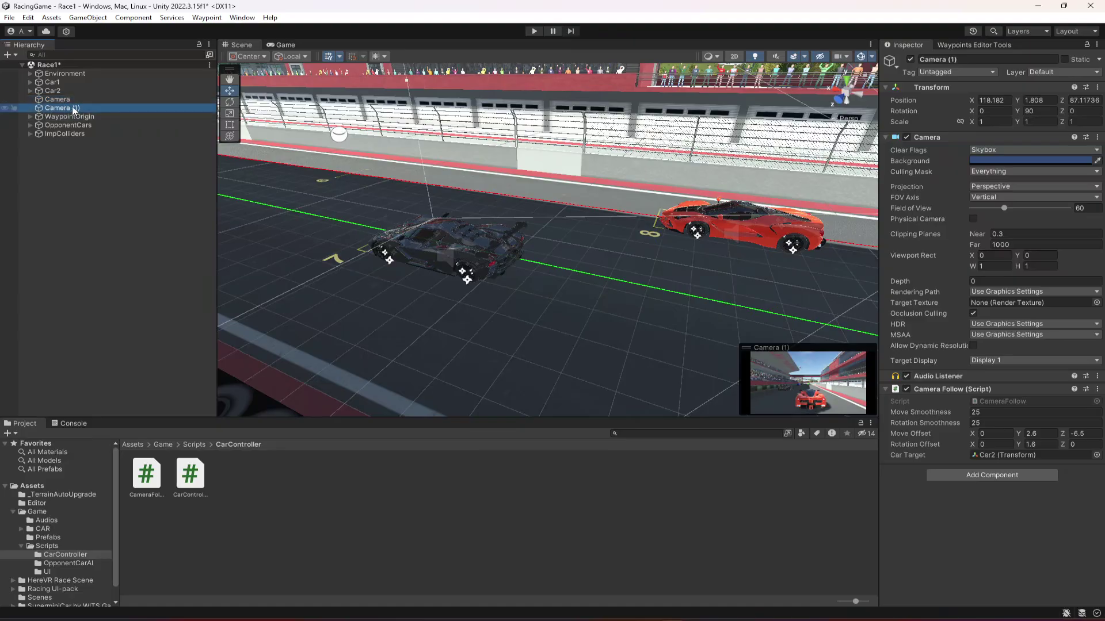
pyautogui.moveTo(60, 102); pyautogui.dragTo(54, 81)
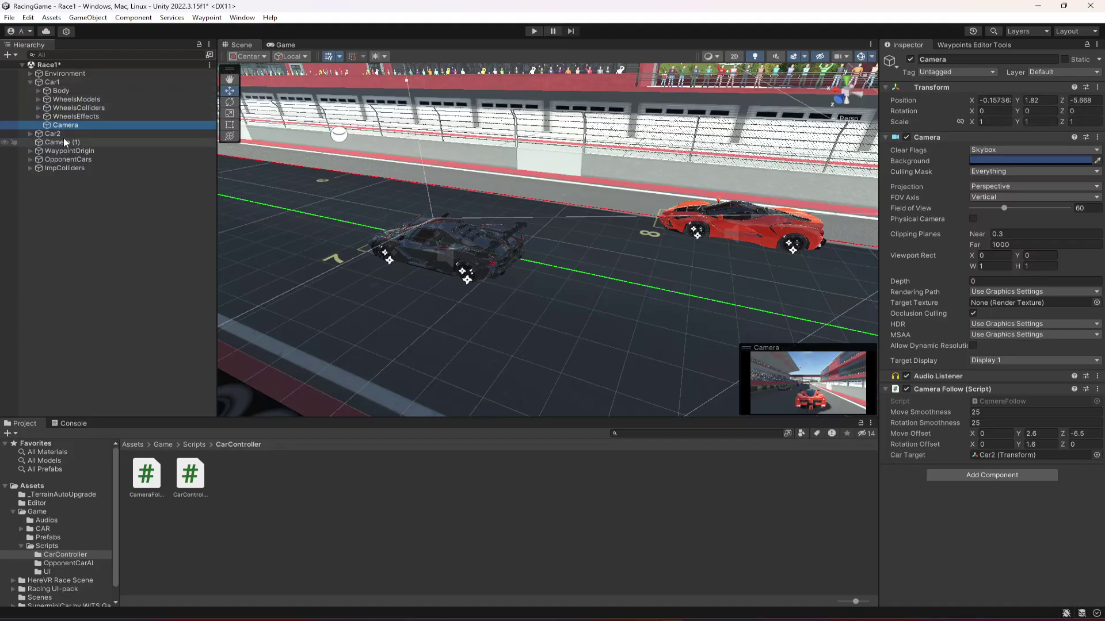
pyautogui.click(30, 81)
# Set the Camera Follow Car Target to Car1 on Car1's camera and to Car2 on Camera (1)
pyautogui.click(55, 100)
pyautogui.moveTo(56, 102); pyautogui.dragTo(1031, 455)
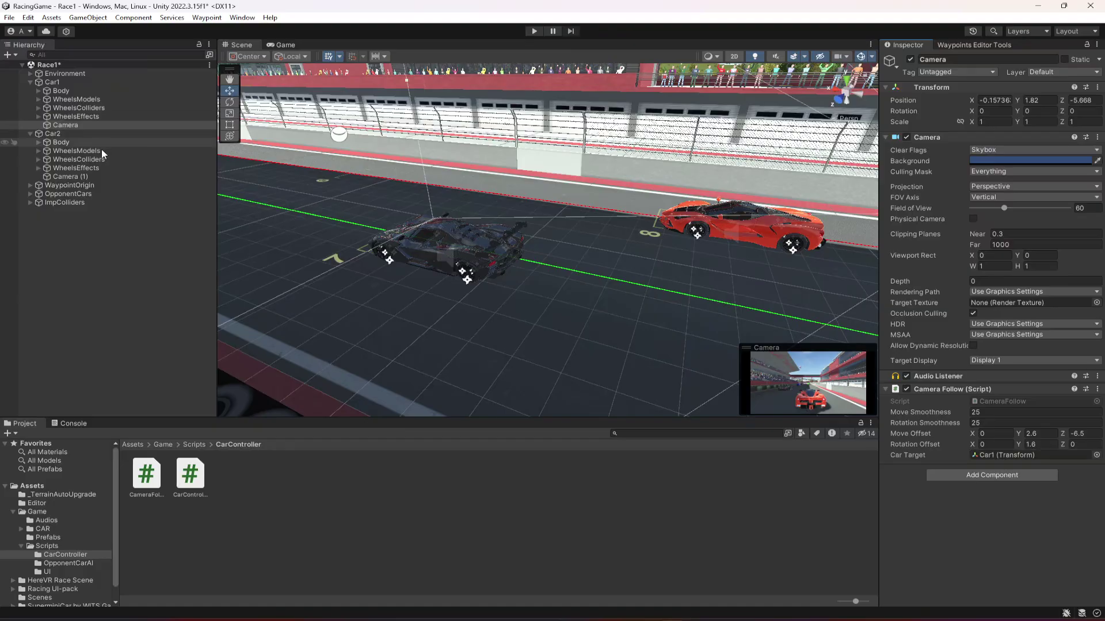
pyautogui.click(52, 133)
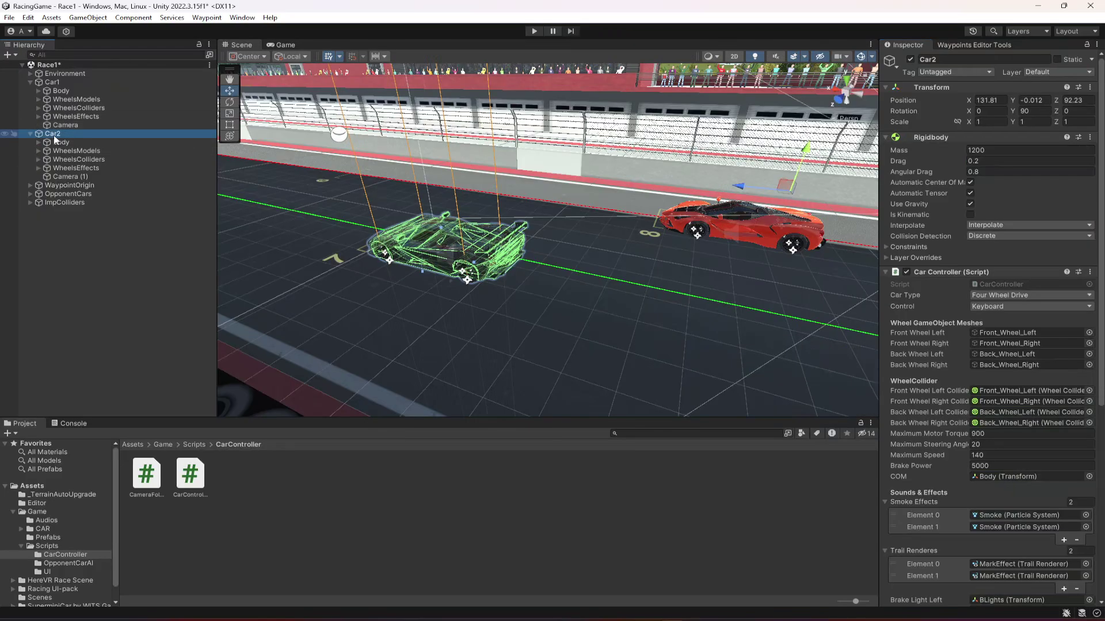
pyautogui.click(69, 178)
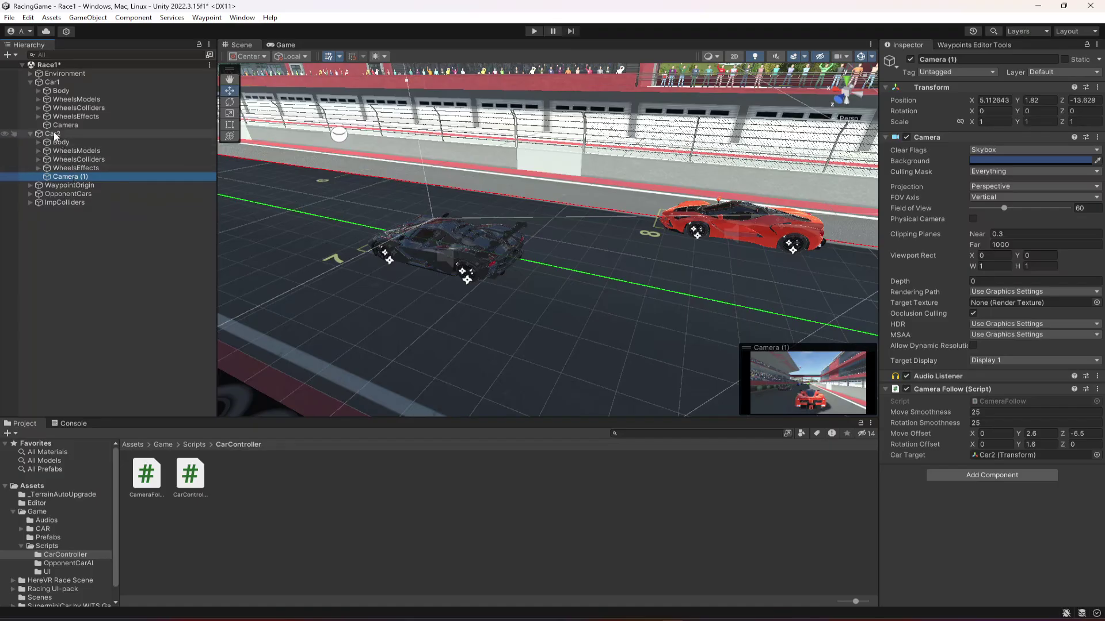
pyautogui.moveTo(55, 137); pyautogui.dragTo(1013, 458)
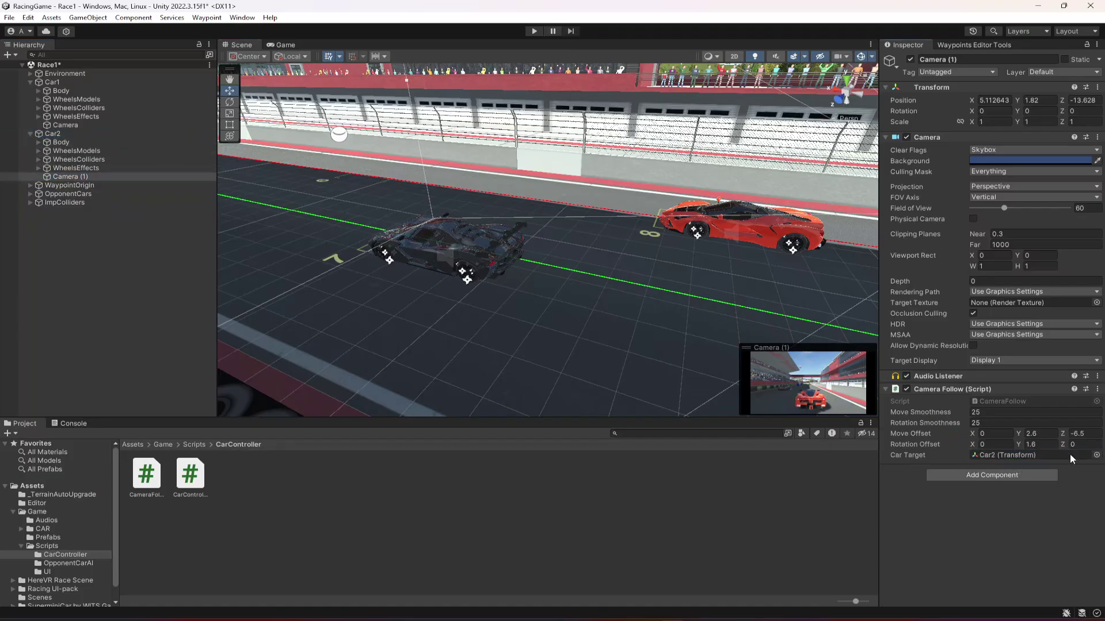
# Deactivate the Car1 object and save the scene
pyautogui.click(30, 134)
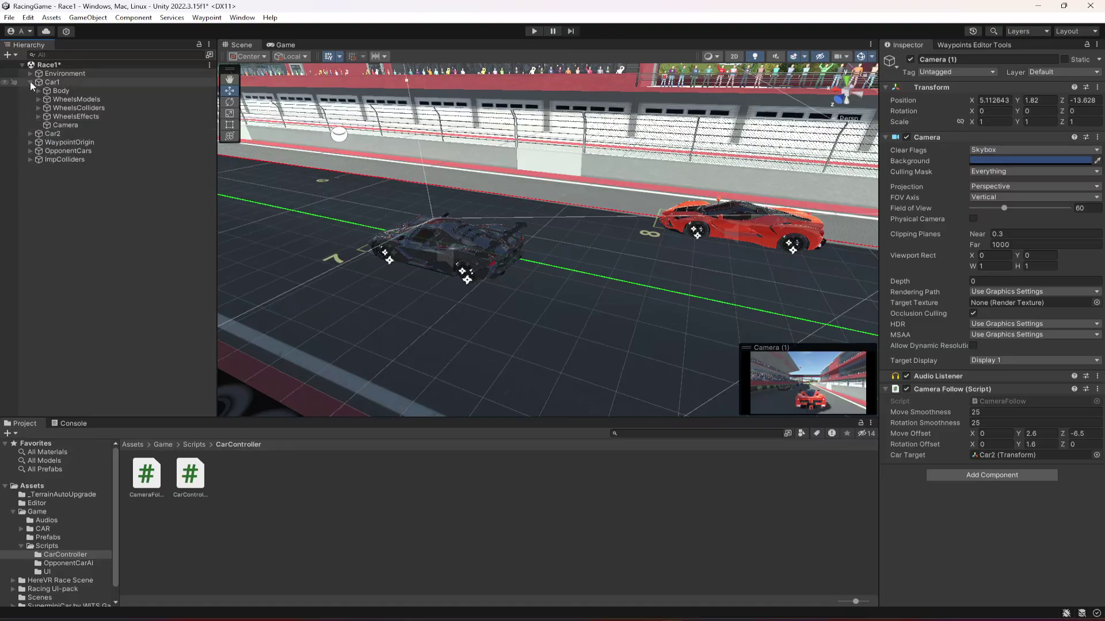
pyautogui.click(30, 82)
pyautogui.click(52, 82)
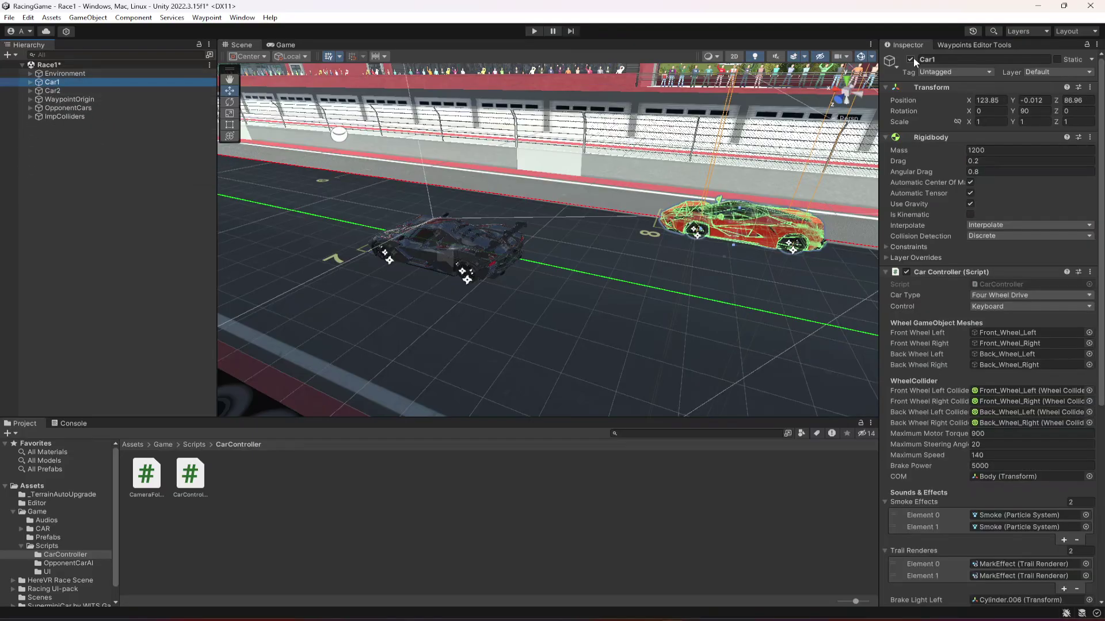
pyautogui.click(910, 60)
pyautogui.click(184, 167)
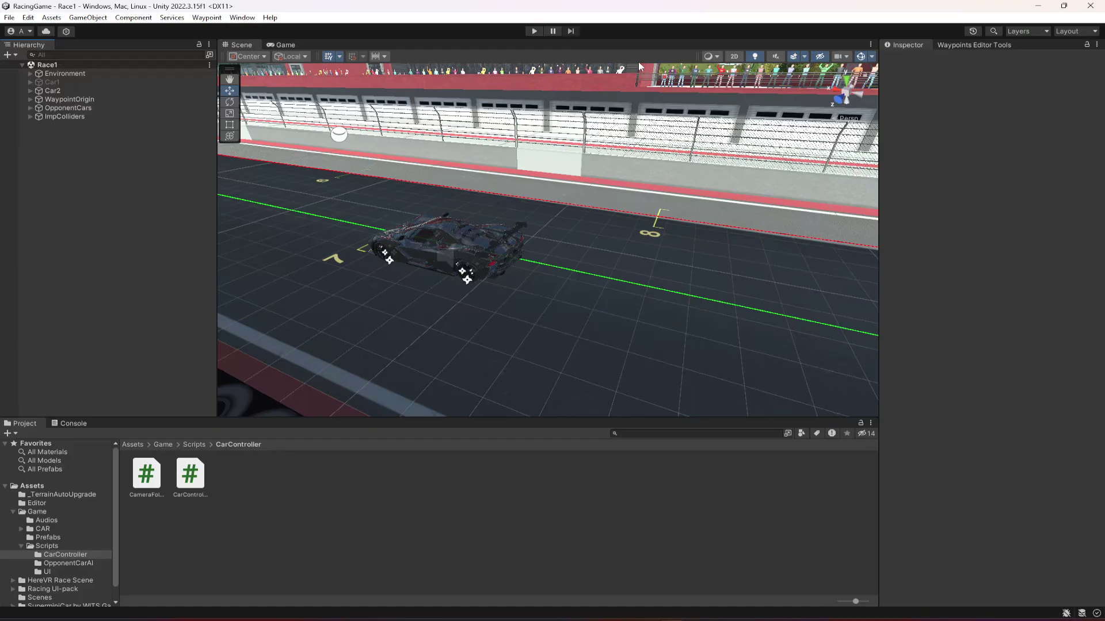
# Run the game and drive Car2 around the track past the opponent cars, steering both ways, and stop the game
pyautogui.click(527, 30)
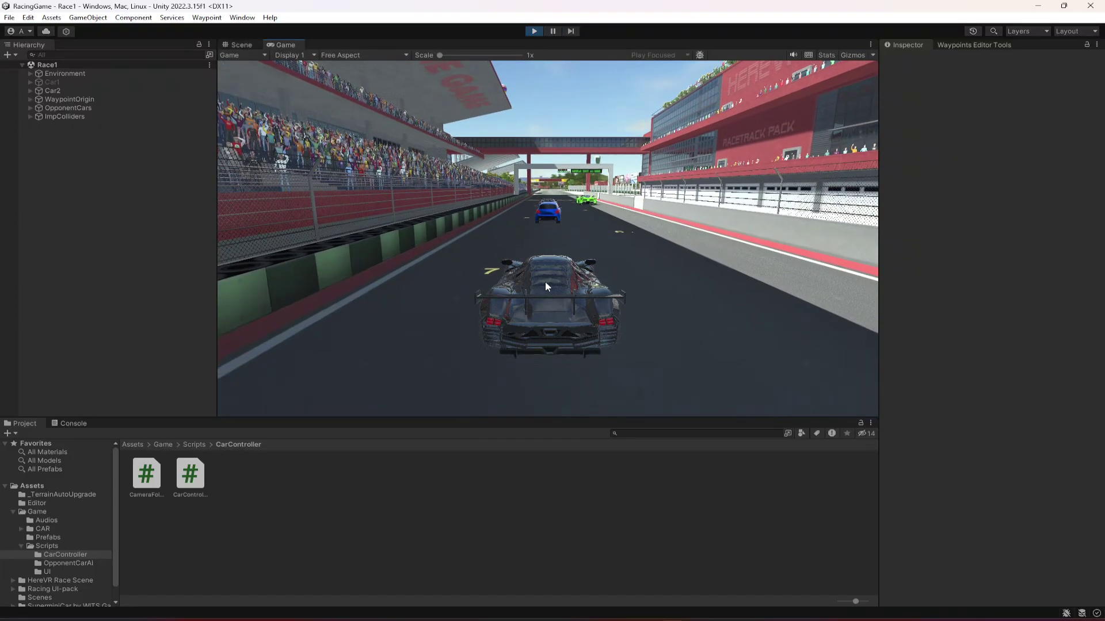
pyautogui.press('w')
pyautogui.press('w')
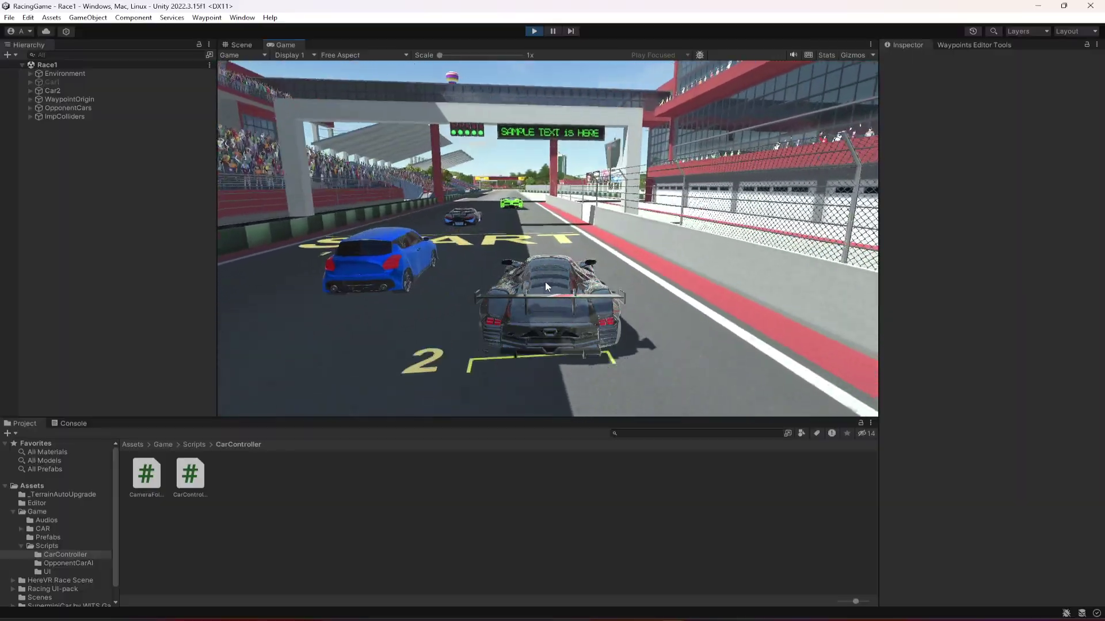
pyautogui.press('a')
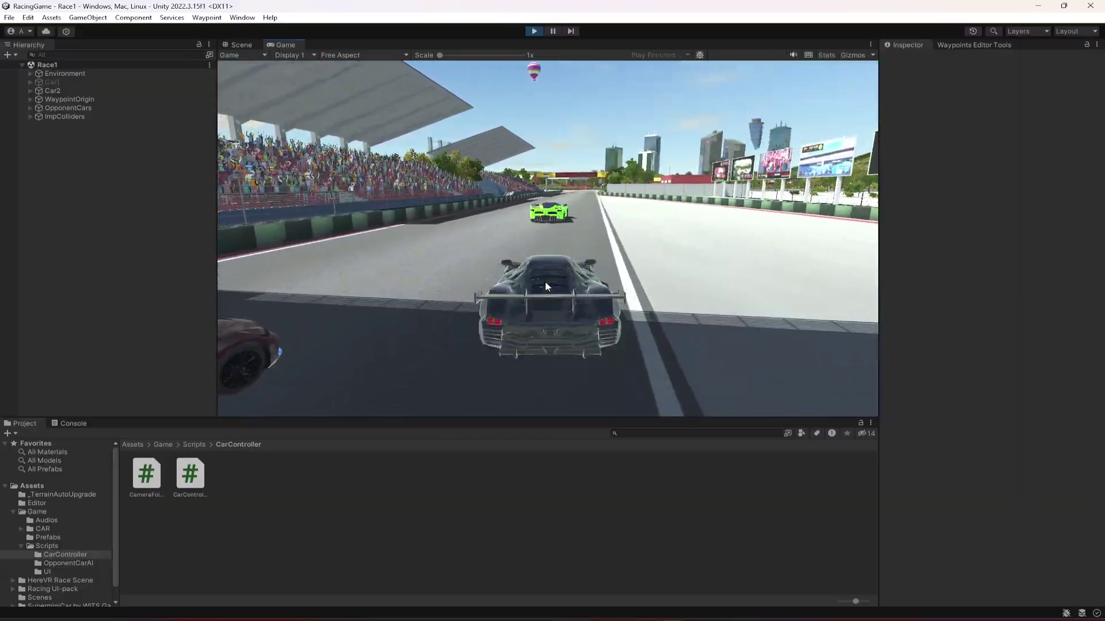
pyautogui.press('d')
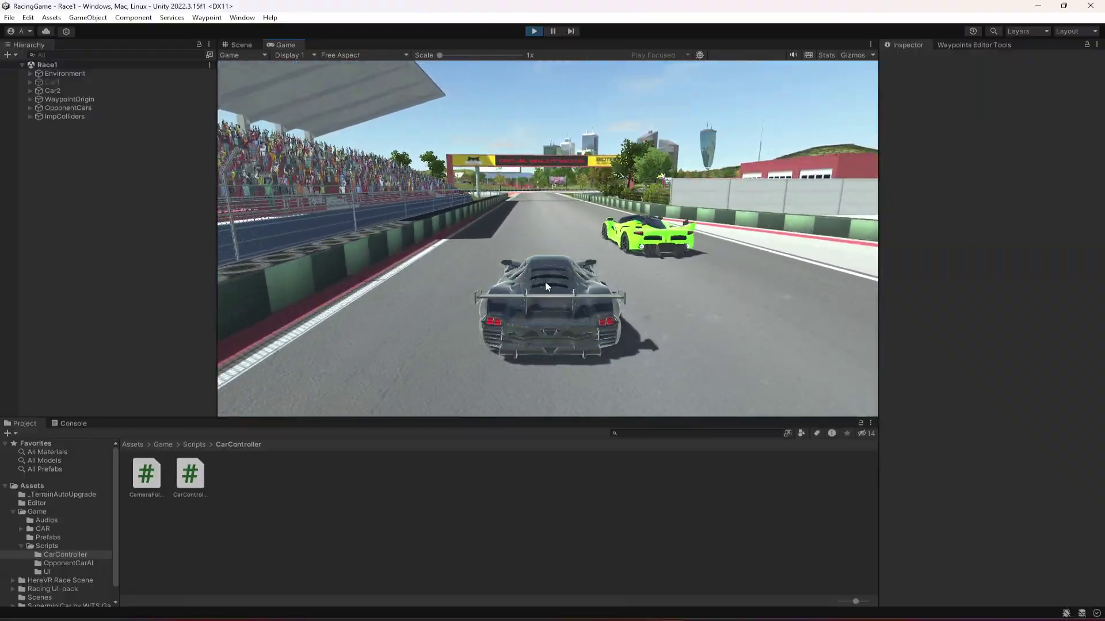
pyautogui.press('a')
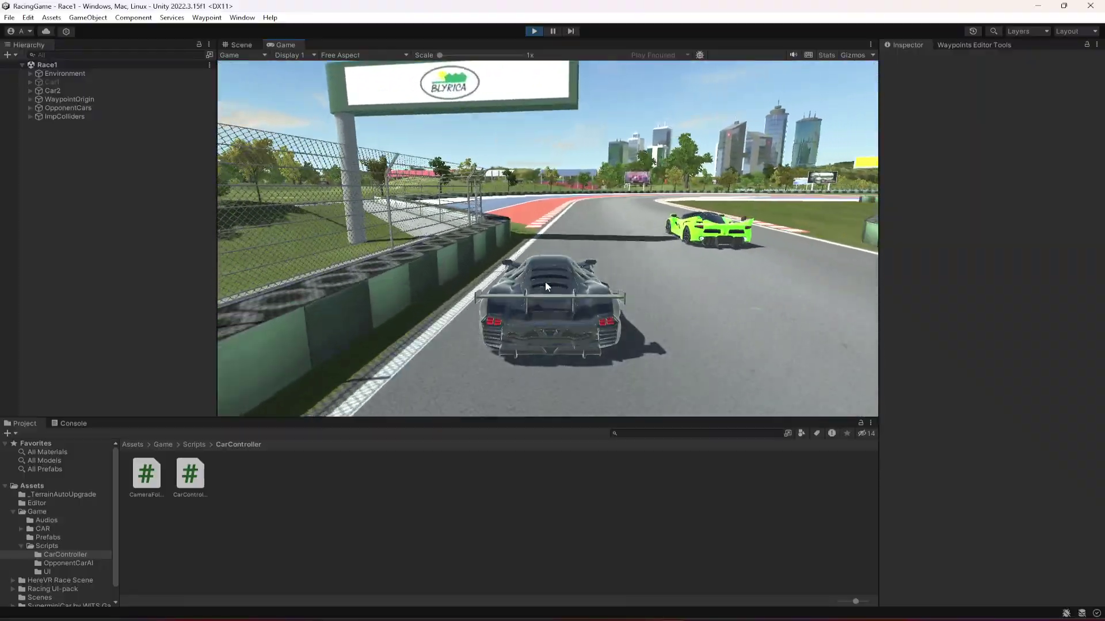
pyautogui.press('d')
pyautogui.press('d')
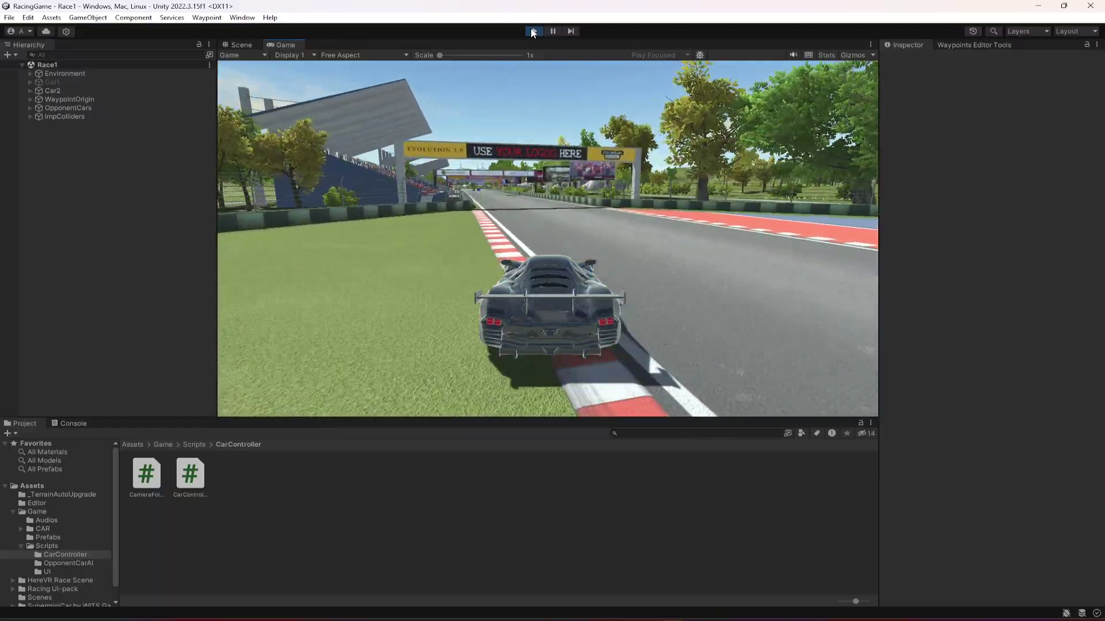
pyautogui.click(533, 31)
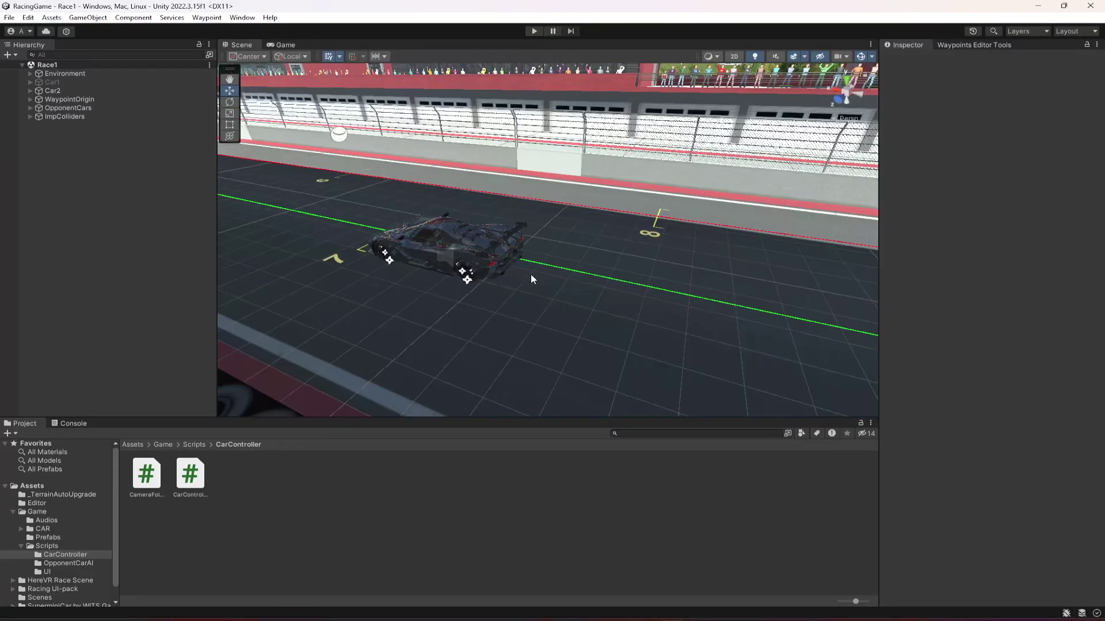
# Disable the Audio Source component on Car2 and save the scene
pyautogui.scroll(-10, 937, 425)
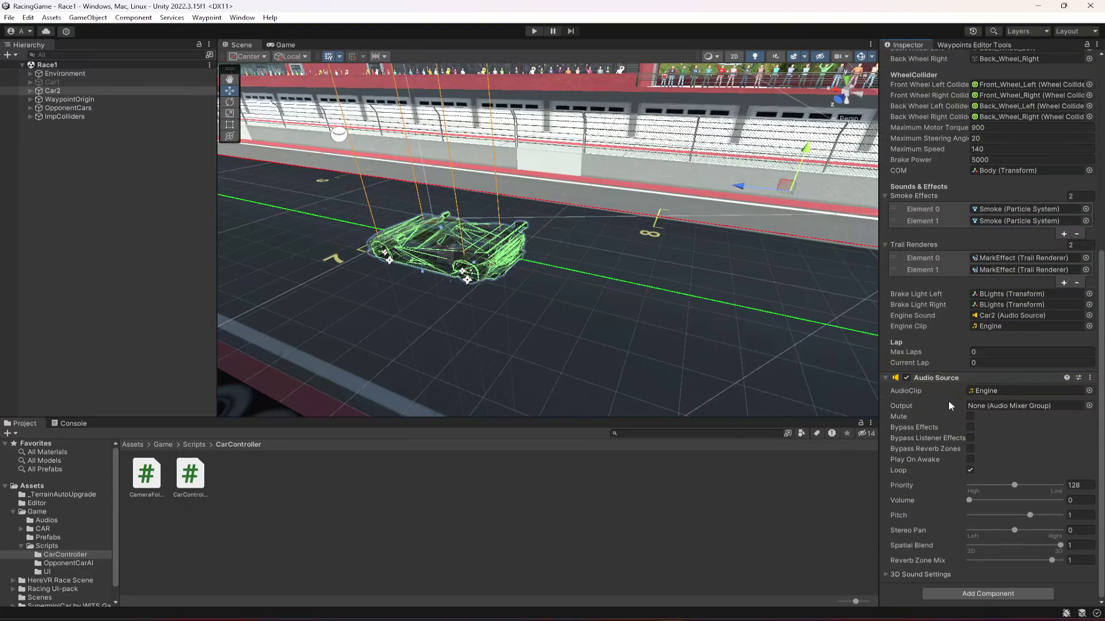
pyautogui.click(131, 203)
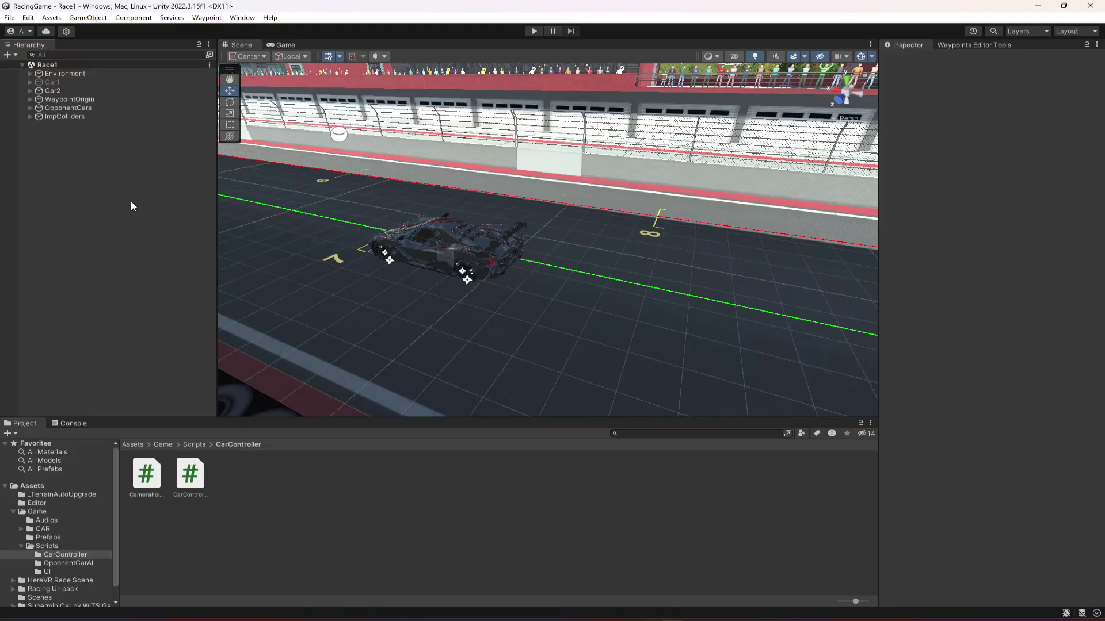
pyautogui.click(52, 90)
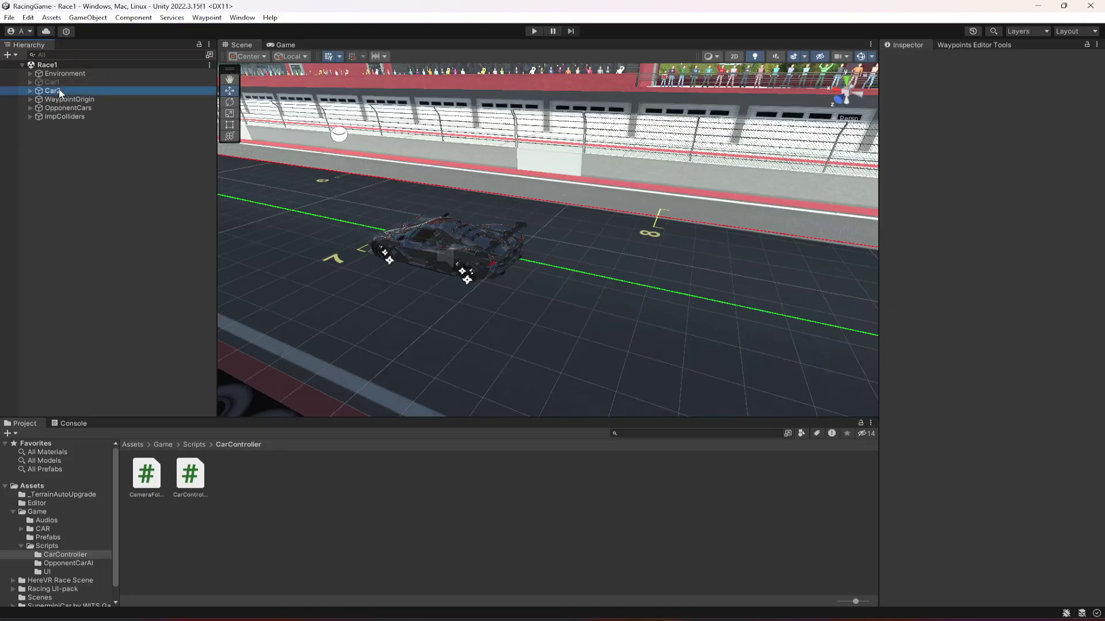
pyautogui.scroll(-5, 985, 474)
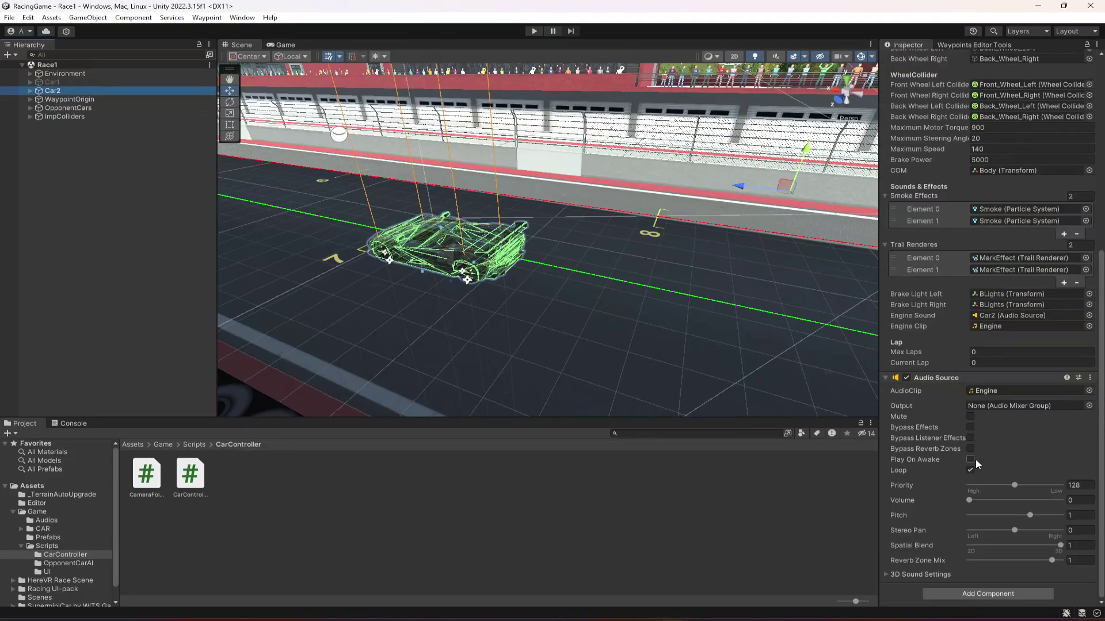
pyautogui.click(907, 377)
pyautogui.hotkey('ctrl', 's')
# Run the game briefly to test Car2 with its Audio Source disabled, stop it and check the component's settings
pyautogui.click(534, 32)
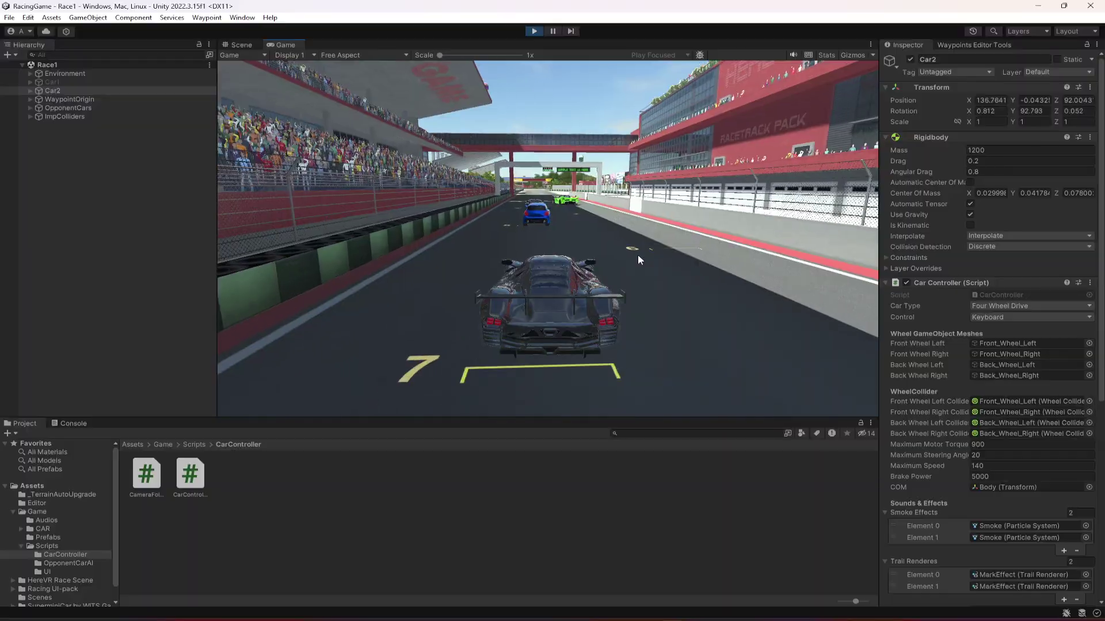
pyautogui.click(534, 31)
pyautogui.hotkey('ctrl', 'p')
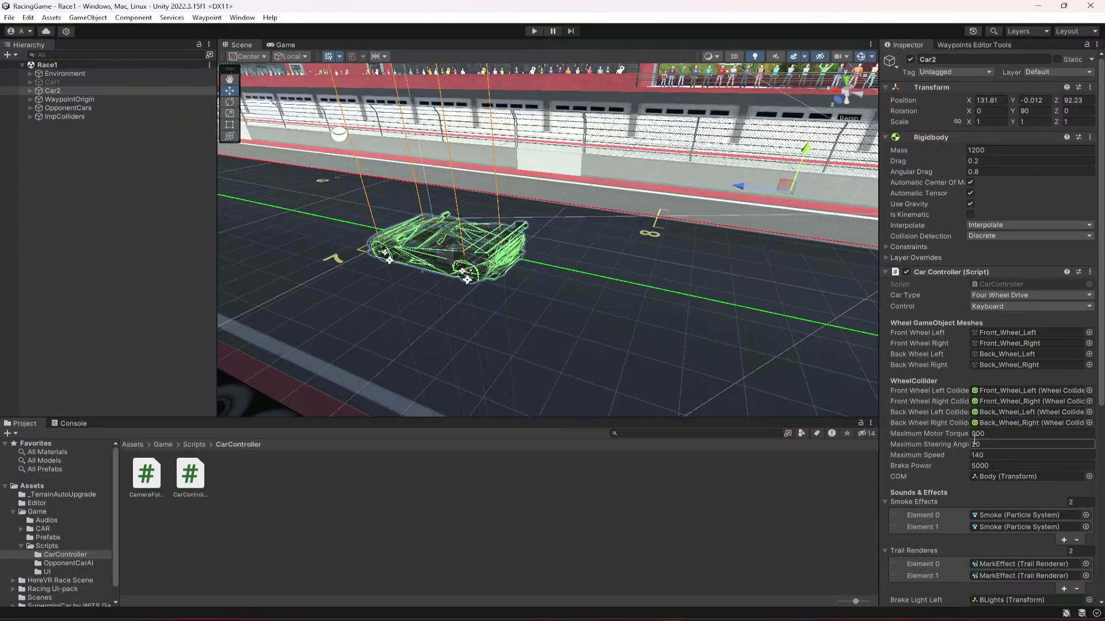
pyautogui.scroll(-6, 972, 467)
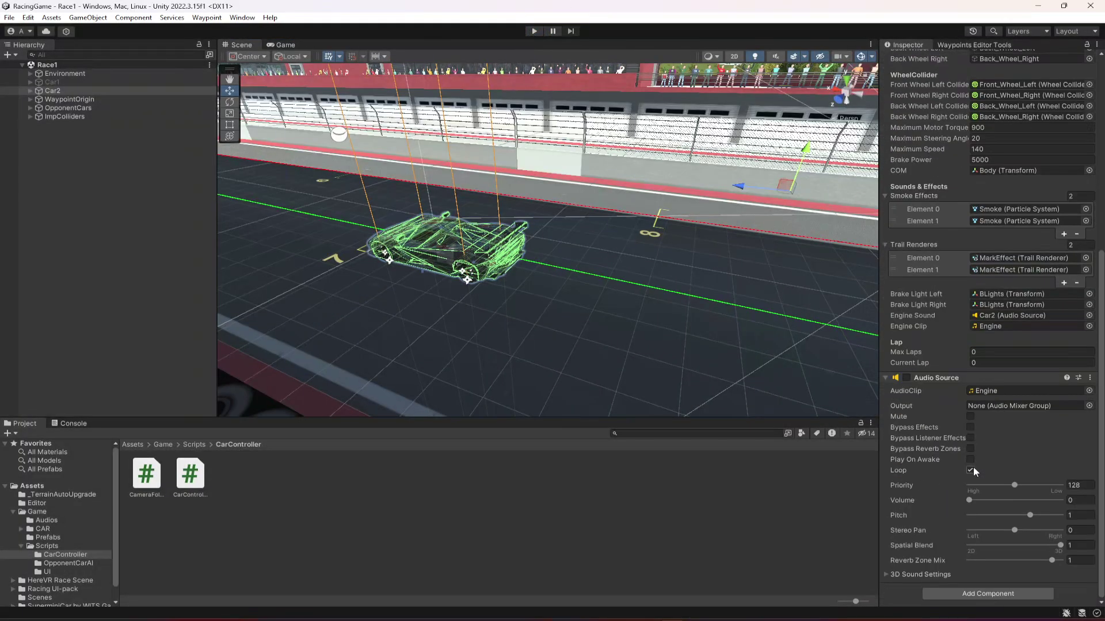
pyautogui.click(70, 165)
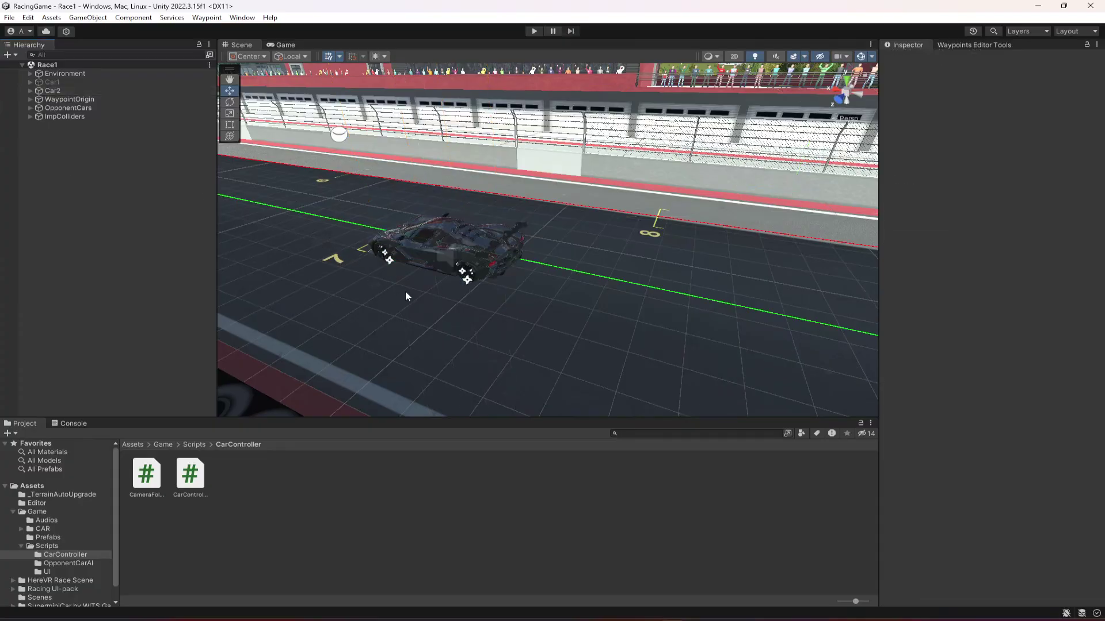
# Reactivate the Car1 object, frame both cars on the track and save the scene
pyautogui.moveTo(405, 292); pyautogui.dragTo(540, 292, button='right')
pyautogui.press('s')
pyautogui.press('a')
pyautogui.click(58, 84)
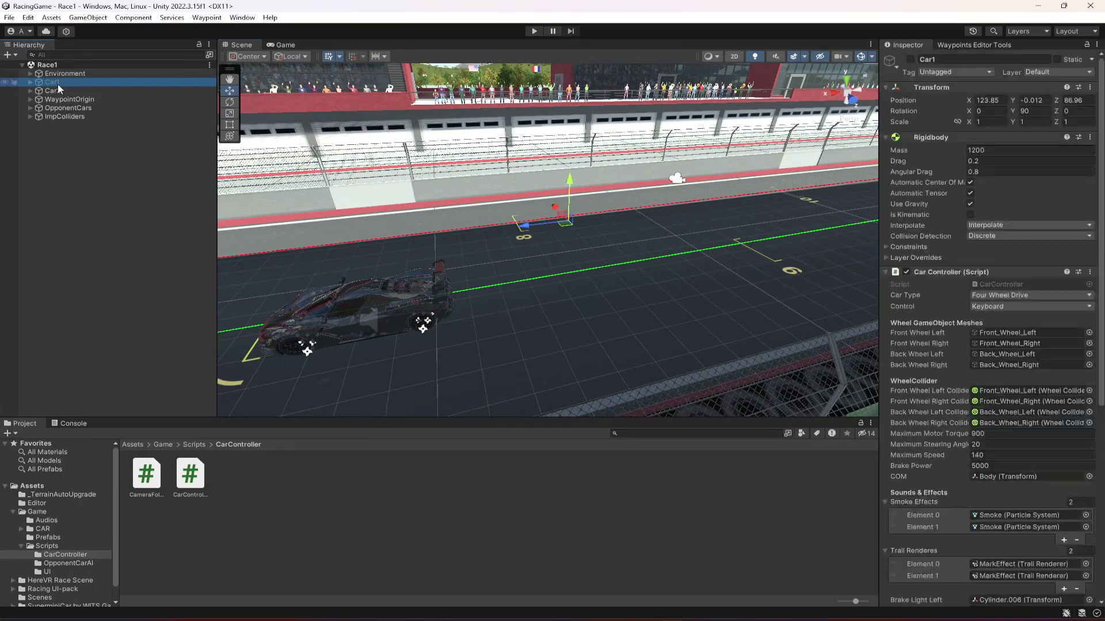
pyautogui.click(910, 59)
pyautogui.moveTo(759, 189); pyautogui.dragTo(632, 234, button='right')
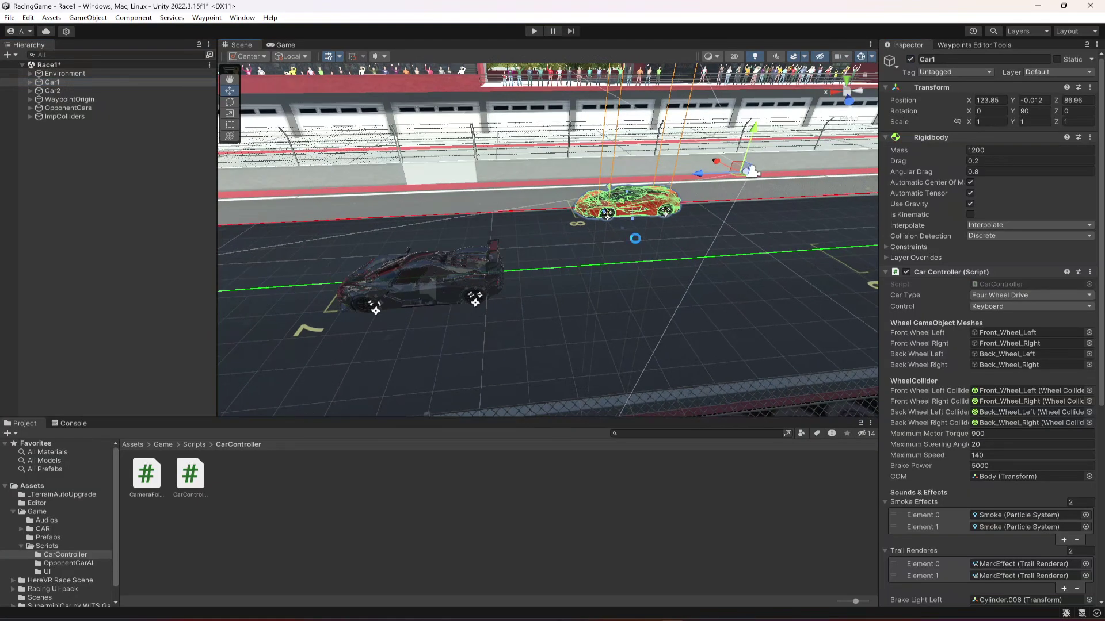
pyautogui.click(52, 91)
pyautogui.click(71, 150)
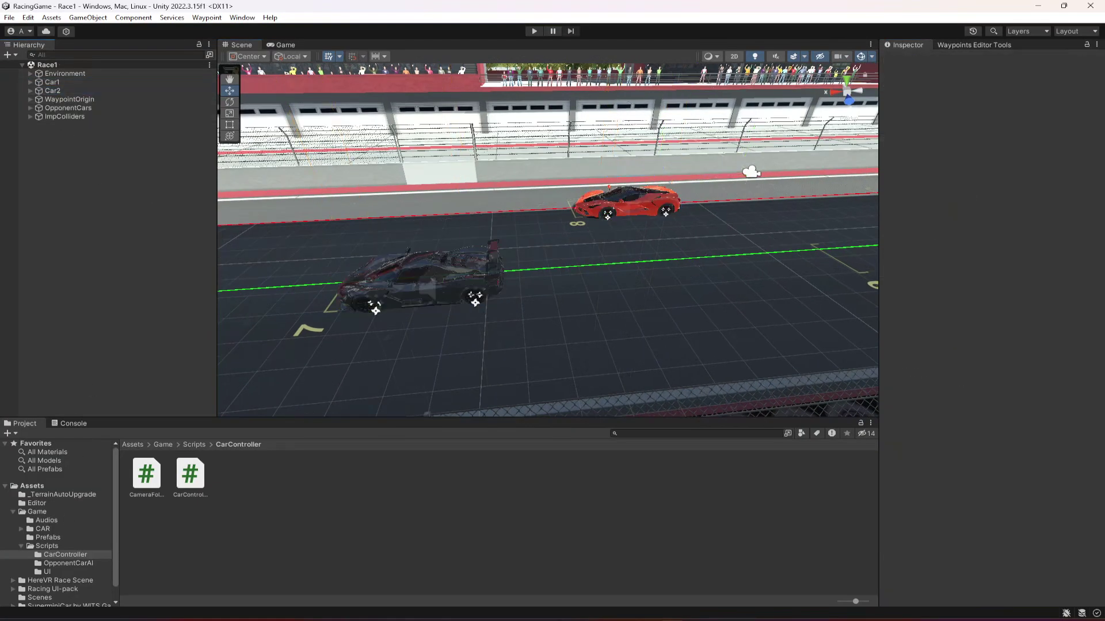
# Browse to the Game/CAR assets folder and preview the Bugatti_divo_2020 model
pyautogui.click(13, 512)
pyautogui.click(81, 512)
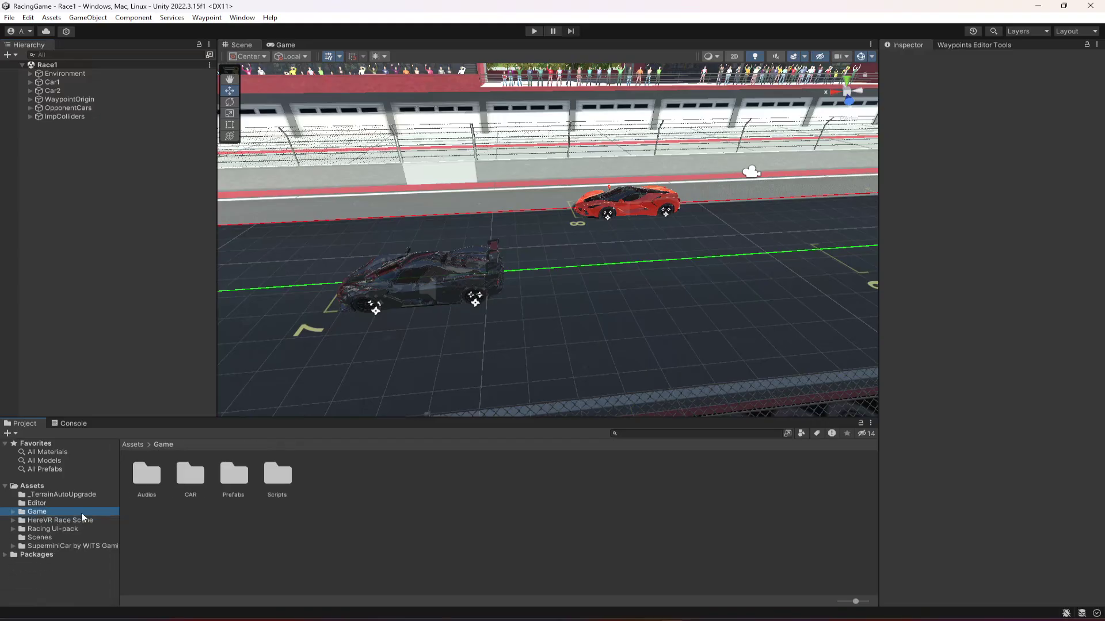
pyautogui.doubleClick(190, 475)
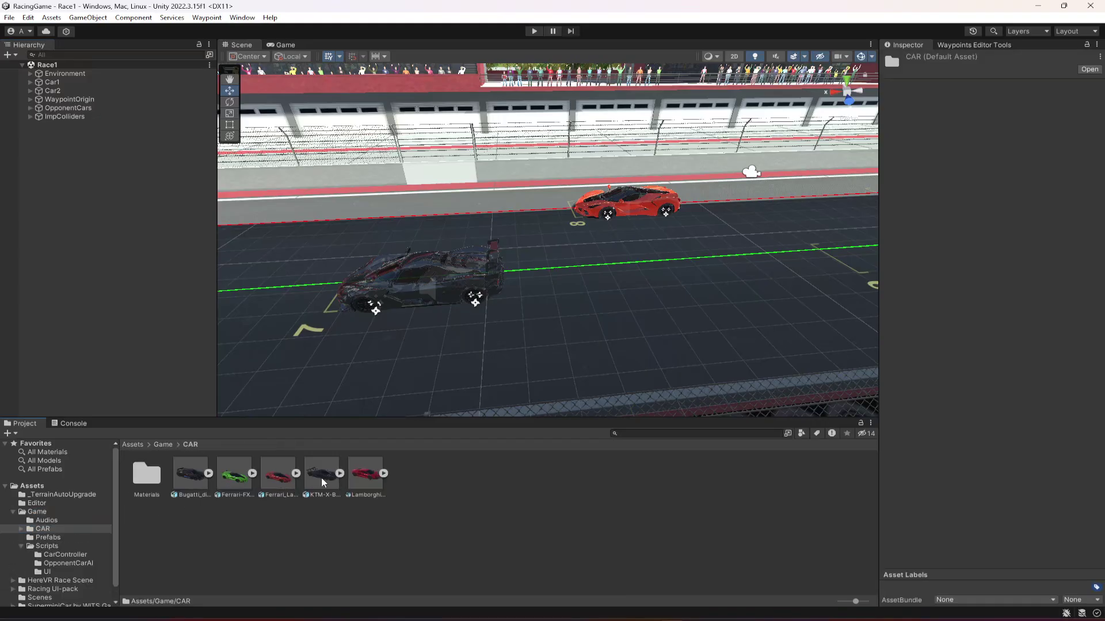
pyautogui.click(321, 477)
pyautogui.click(198, 490)
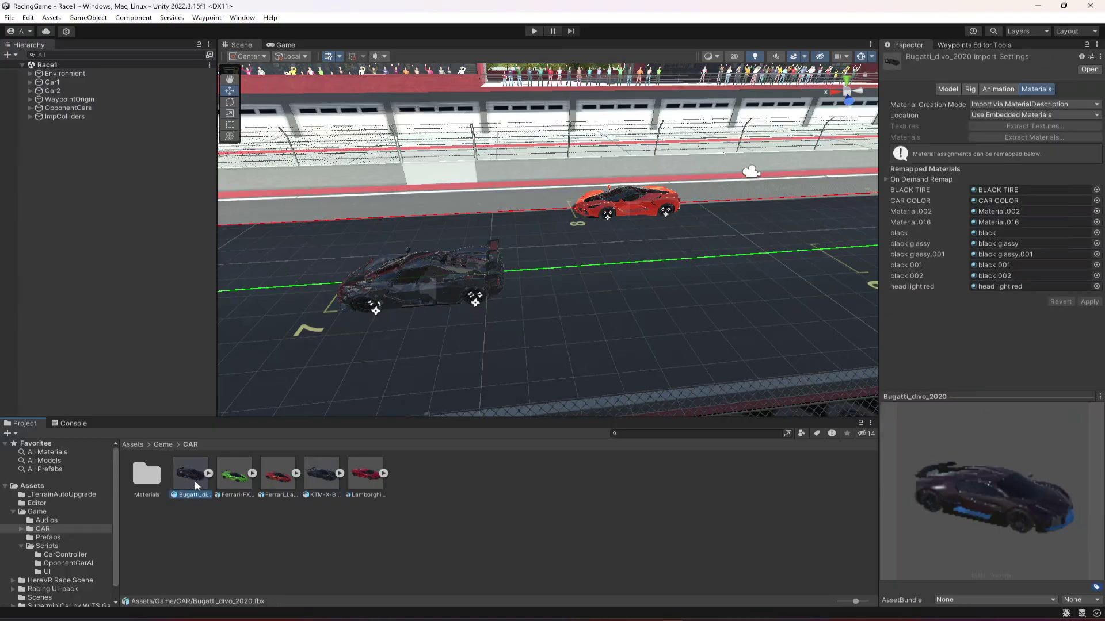
# Duplicate Car1, name the copy Car3 and place it directly below Car2 in the object hierarchy
pyautogui.moveTo(472, 339); pyautogui.dragTo(442, 341, button='right')
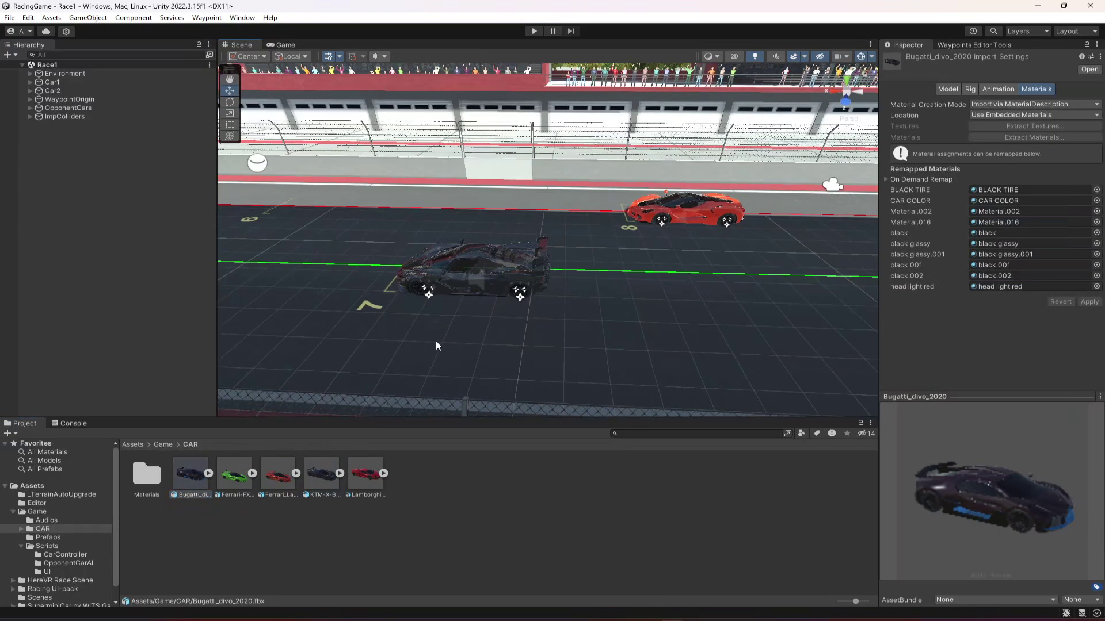
pyautogui.scroll(5, 436, 341)
pyautogui.moveTo(558, 311); pyautogui.dragTo(464, 299, button='right')
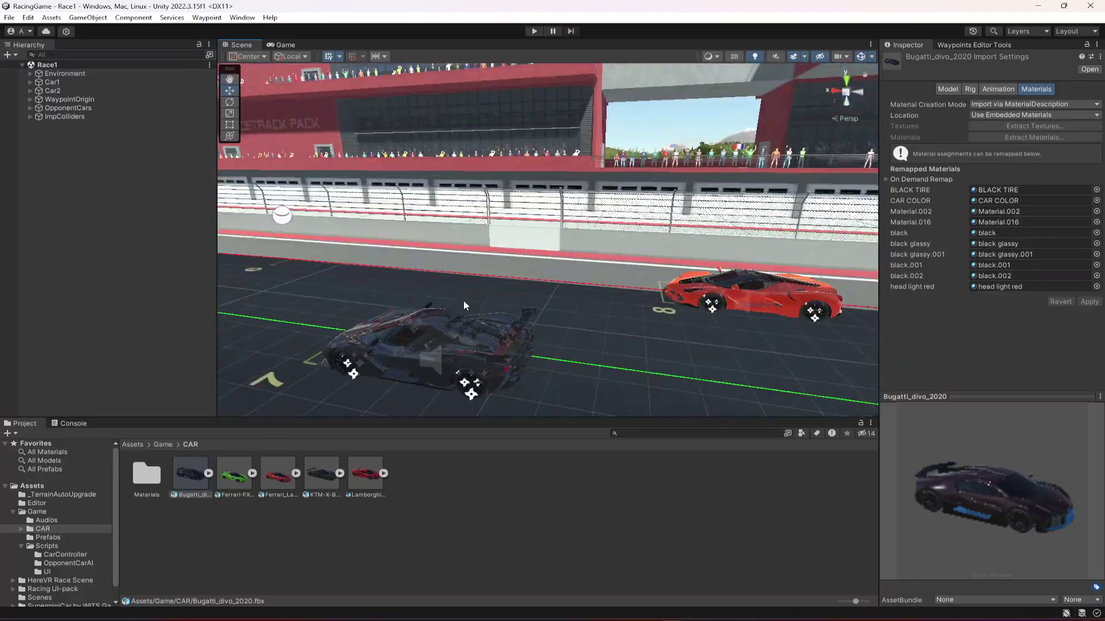
pyautogui.click(53, 82)
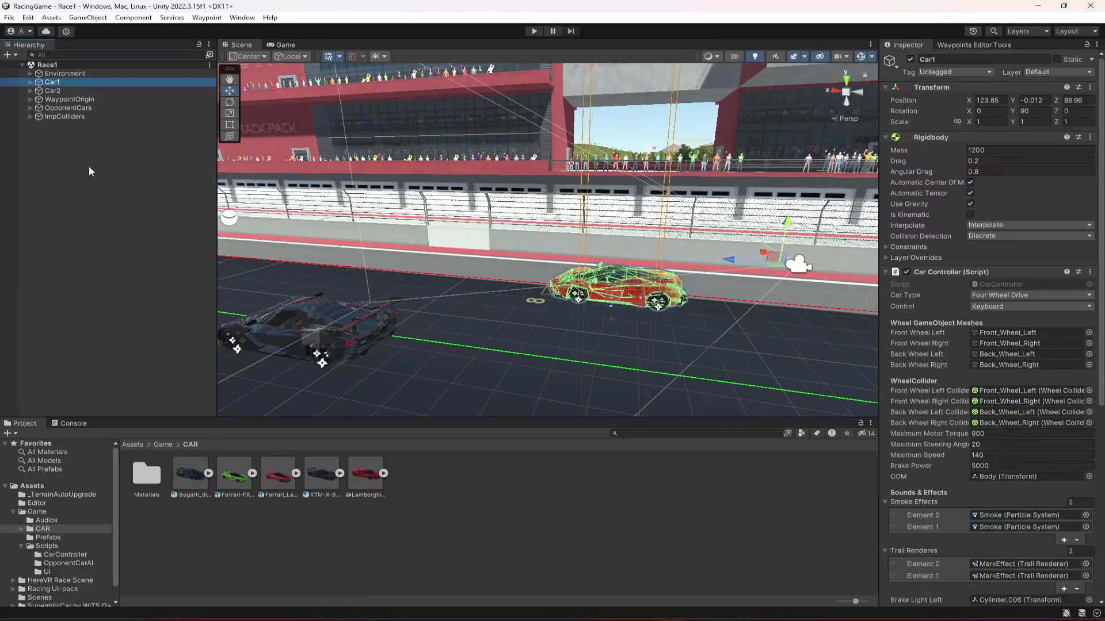
pyautogui.hotkey('ctrl', 'd')
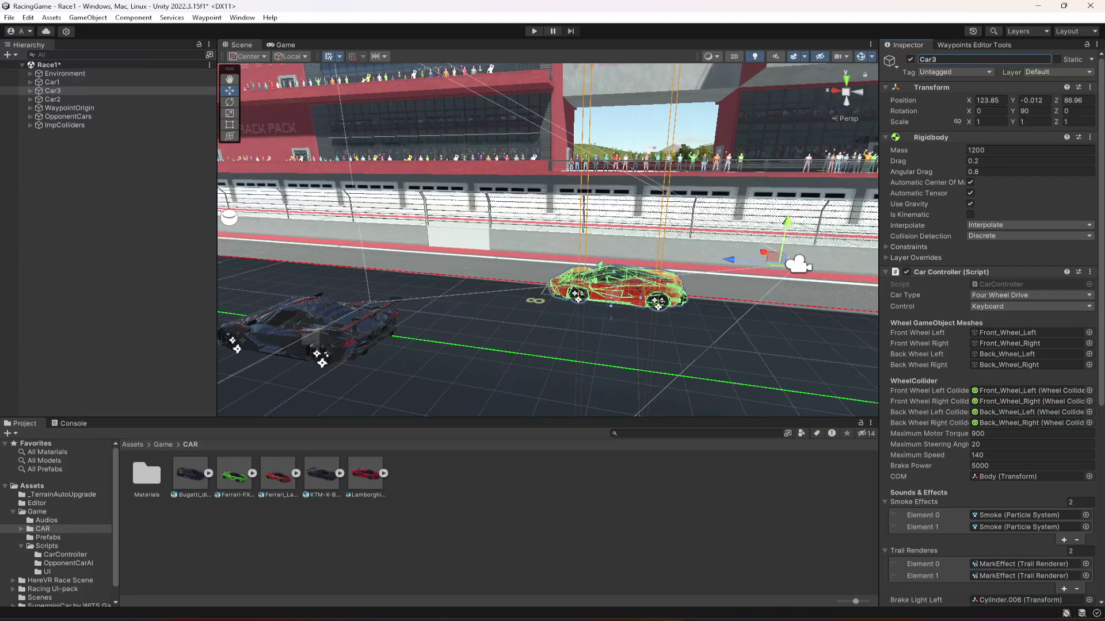
pyautogui.click(63, 90)
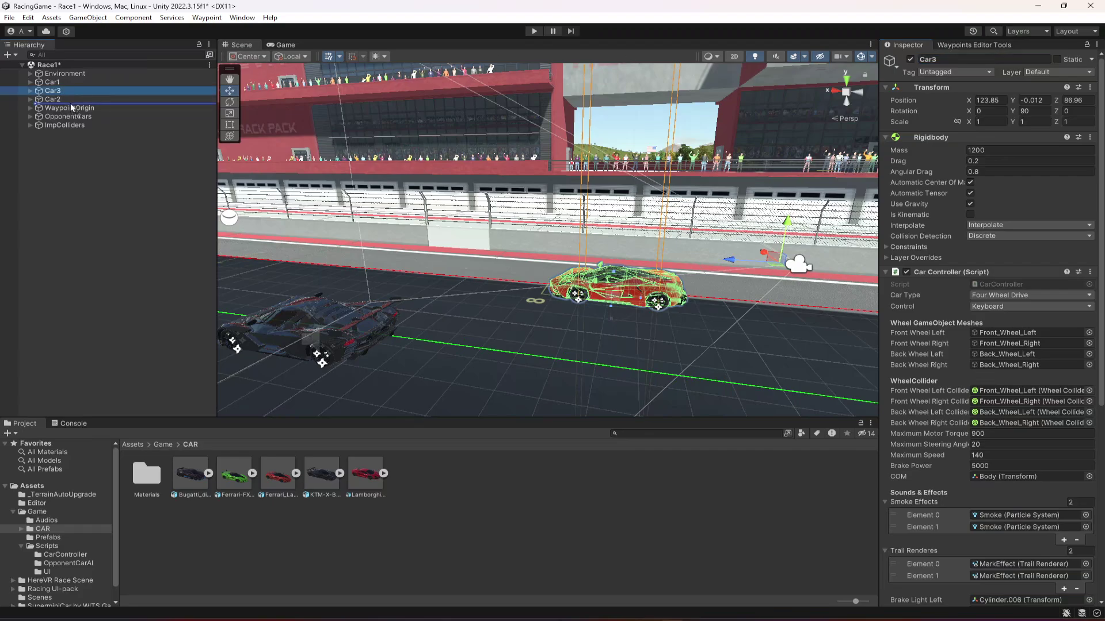
pyautogui.moveTo(71, 107); pyautogui.dragTo(71, 108)
# Move Car3 away from Car1 across the track to about X 116.36, Z 93.4
pyautogui.moveTo(548, 233); pyautogui.dragTo(614, 285, button='right')
pyautogui.click(60, 92)
pyautogui.click(61, 99)
pyautogui.scroll(-3, 614, 281)
pyautogui.moveTo(757, 246); pyautogui.dragTo(780, 367)
pyautogui.moveTo(559, 286); pyautogui.dragTo(668, 287, button='right')
pyautogui.scroll(2, 544, 263)
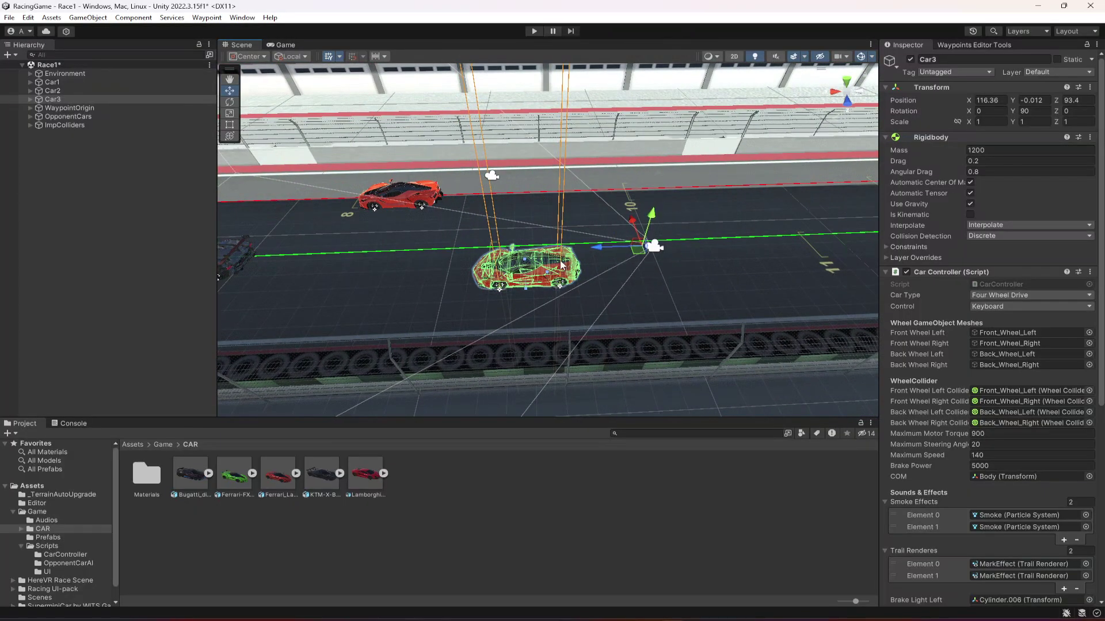
pyautogui.moveTo(525, 271); pyautogui.dragTo(649, 249, button='right')
pyautogui.moveTo(618, 185); pyautogui.dragTo(601, 194, button='right')
# Align Car3 with grid slot 9 on the track at about X 115.59, Z 92.21
pyautogui.click(30, 99)
pyautogui.click(65, 142)
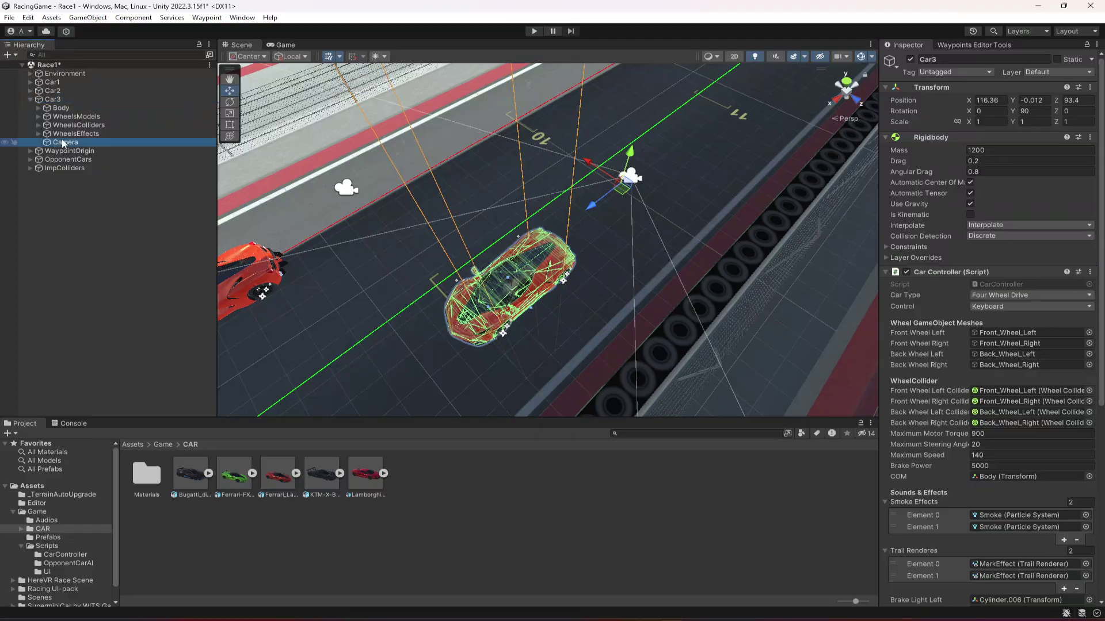
pyautogui.click(30, 99)
pyautogui.click(52, 99)
pyautogui.moveTo(587, 208)
pyautogui.mouseDown()
pyautogui.moveTo(706, 136)
pyautogui.moveTo(576, 223)
pyautogui.moveTo(598, 202)
pyautogui.mouseUp()
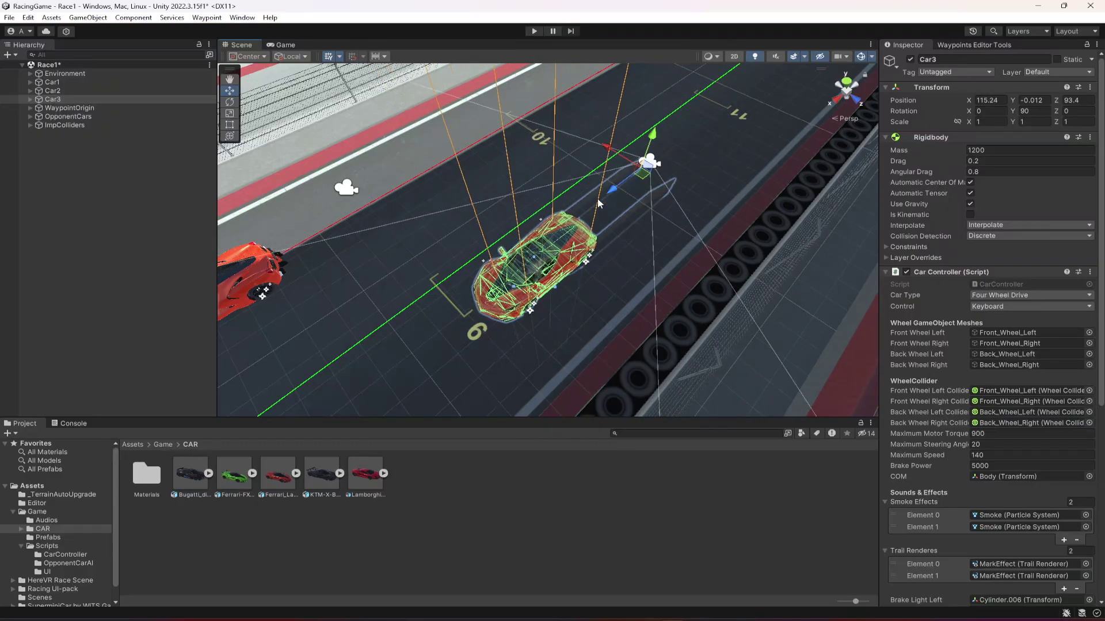
pyautogui.moveTo(598, 202); pyautogui.dragTo(644, 216, button='right')
pyautogui.moveTo(532, 167); pyautogui.dragTo(671, 154, button='middle')
pyautogui.moveTo(682, 121); pyautogui.dragTo(674, 158)
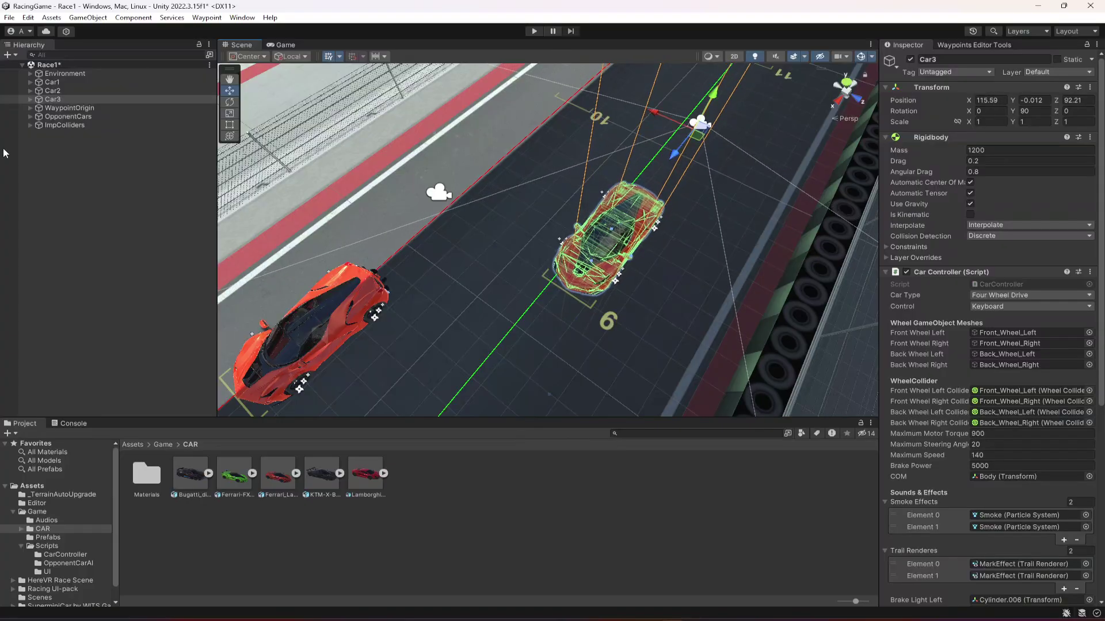
# Select Car3's Body object, save the scene and hide the scene gizmos
pyautogui.click(30, 100)
pyautogui.click(60, 109)
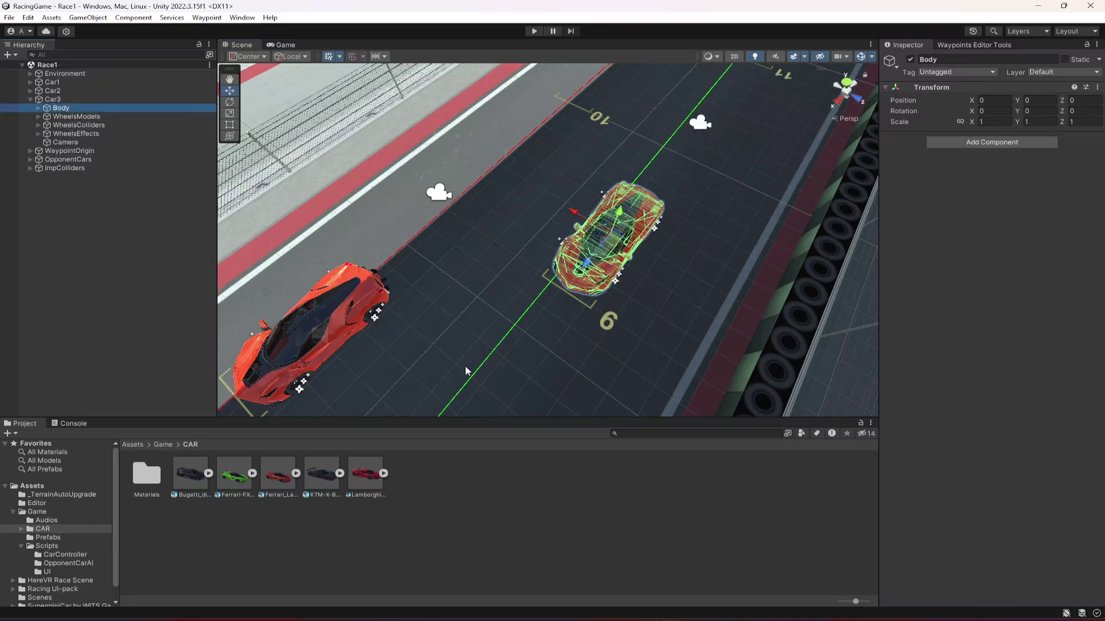
pyautogui.click(862, 57)
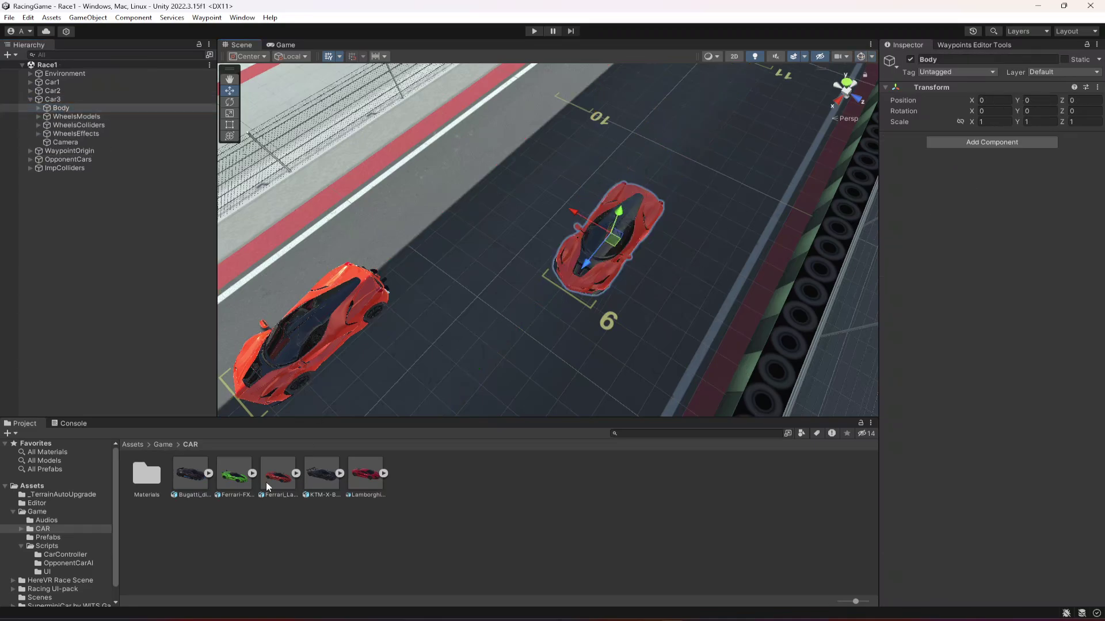
# Place the Bugatti_divo_2020 model on the track beside Car3 and set its Y rotation to 90
pyautogui.moveTo(748, 253)
pyautogui.mouseDown(button='right')
pyautogui.moveTo(624, 234)
pyautogui.moveTo(345, 136)
pyautogui.moveTo(350, 122)
pyautogui.moveTo(748, 244)
pyautogui.mouseUp(button='right')
pyautogui.moveTo(577, 285); pyautogui.dragTo(223, 449, button='right')
pyautogui.moveTo(193, 486); pyautogui.dragTo(655, 264)
pyautogui.moveTo(655, 265); pyautogui.dragTo(935, 160, button='right')
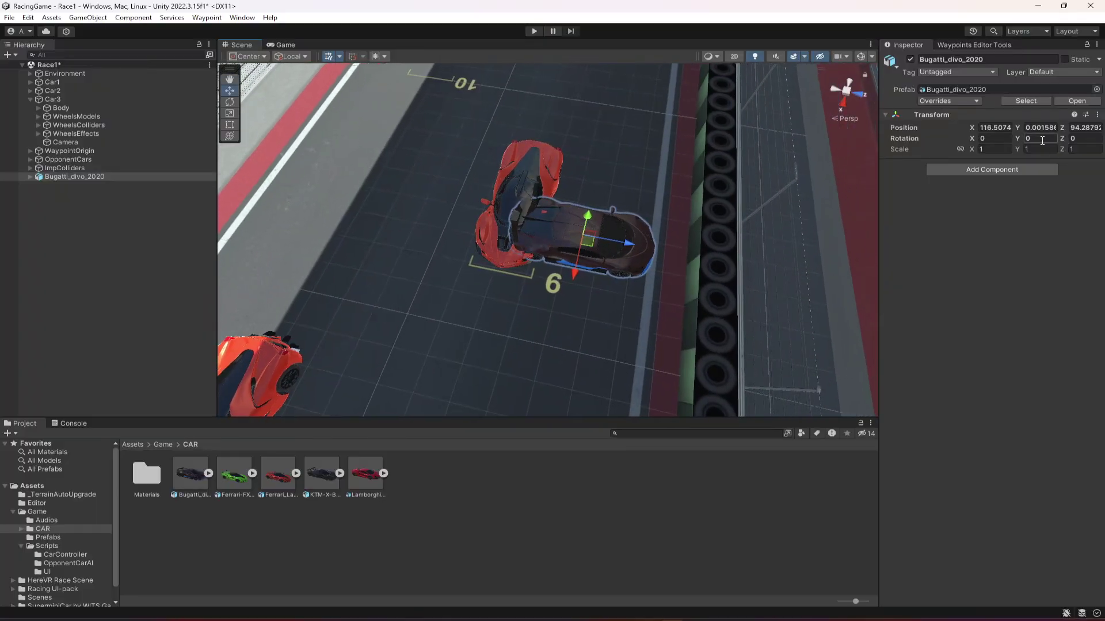
pyautogui.write('90')
# Move the Bugatti model over Car3 to about X 115.34, Z 92.24 so it lines up with the wheels
pyautogui.moveTo(538, 227); pyautogui.dragTo(467, 216)
pyautogui.moveTo(499, 264); pyautogui.dragTo(527, 233)
pyautogui.moveTo(654, 237); pyautogui.dragTo(603, 310, button='right')
pyautogui.scroll(8, 634, 233)
pyautogui.keyDown('alt'); pyautogui.moveTo(603, 311); pyautogui.dragTo(644, 306); pyautogui.keyUp('alt')
pyautogui.moveTo(645, 306); pyautogui.dragTo(625, 226, button='right')
pyautogui.scroll(-3, 625, 225)
pyautogui.moveTo(477, 216); pyautogui.dragTo(477, 217)
pyautogui.scroll(-3, 502, 236)
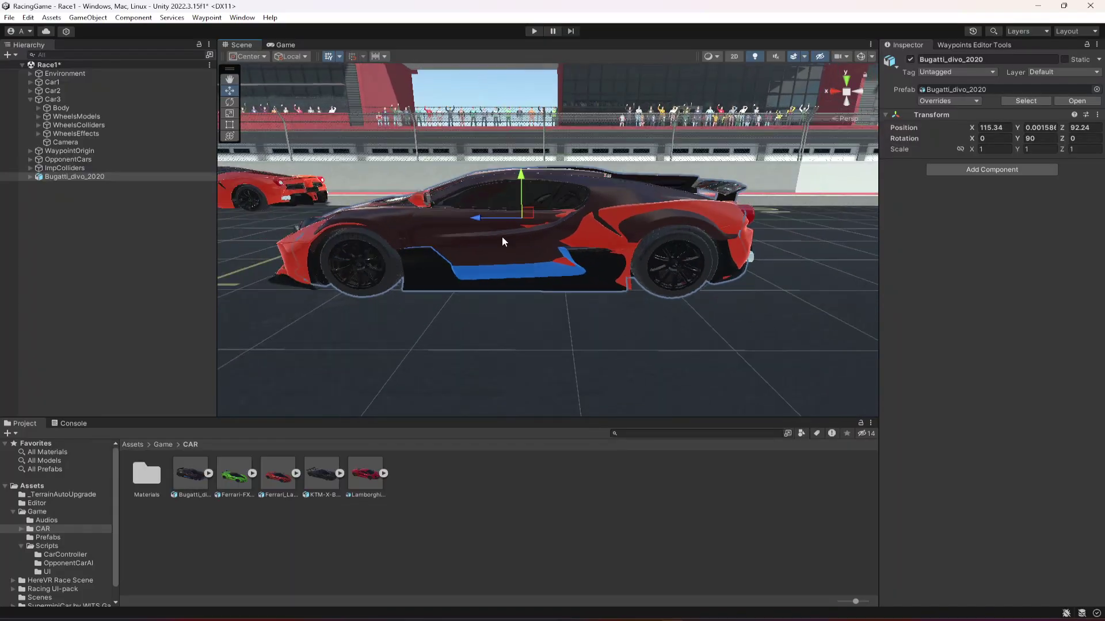
pyautogui.press('Left')
pyautogui.press('Right')
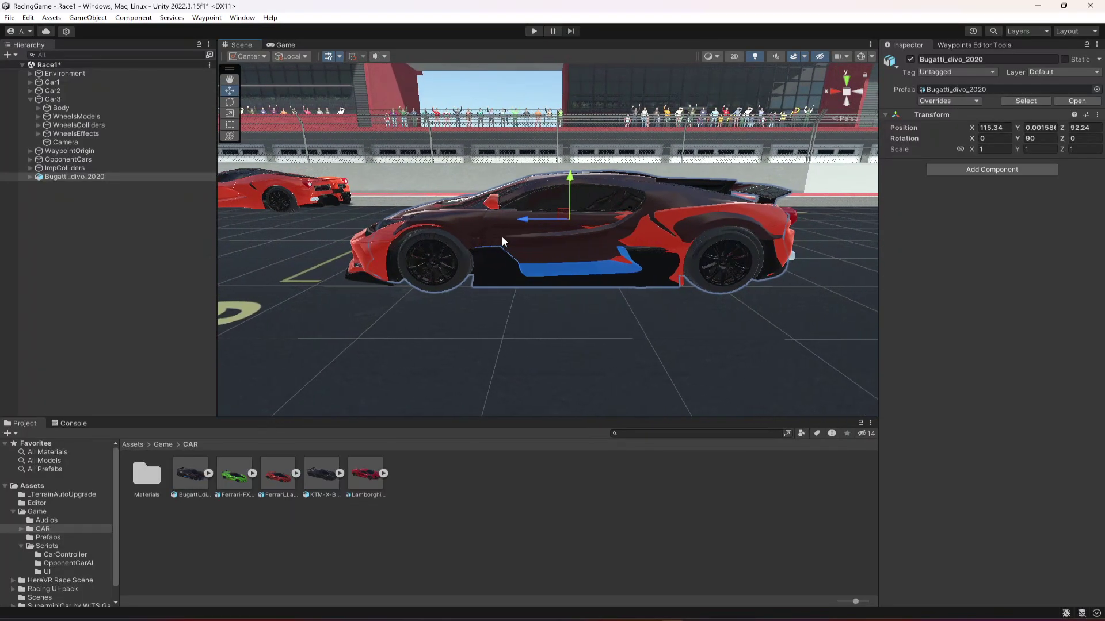
# Completely unpack the Bugatti_divo_2020 prefab in the scene
pyautogui.rightClick(64, 174)
pyautogui.moveTo(135, 324)
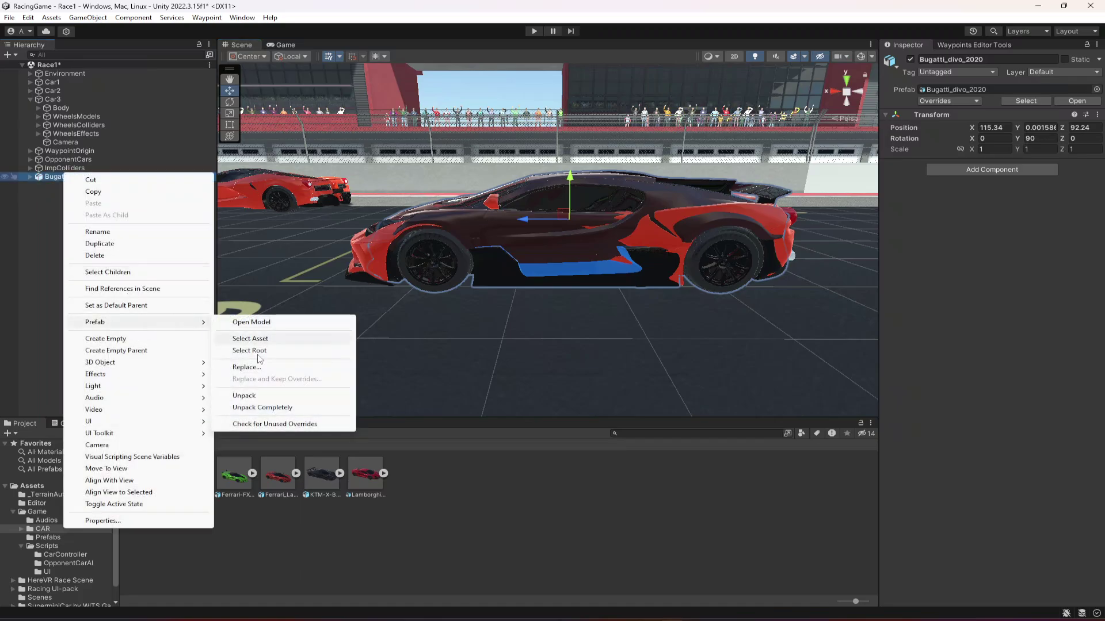
pyautogui.click(256, 408)
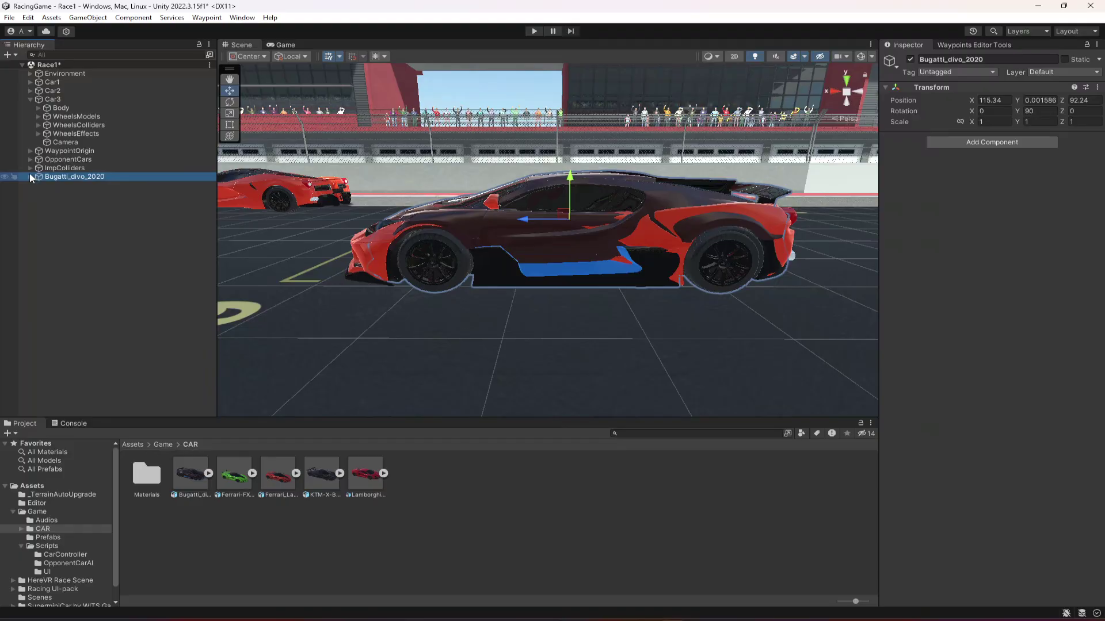
# Remove the four tire objects, tire through tire.003, from the Bugatti model and save the scene
pyautogui.click(30, 176)
pyautogui.scroll(-8, 102, 253)
pyautogui.click(62, 387)
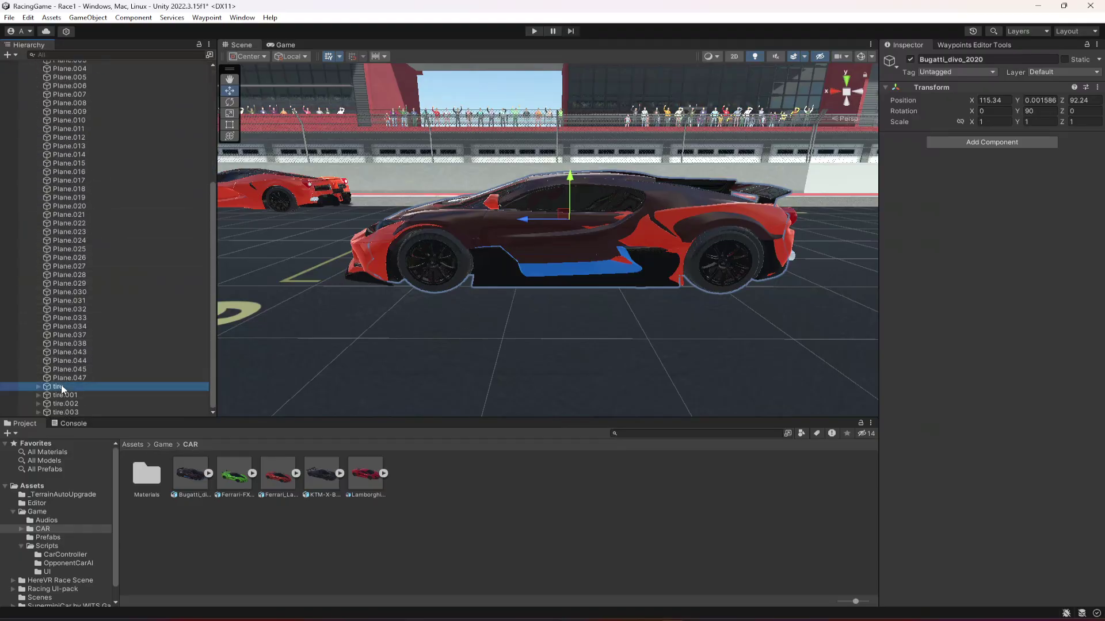
pyautogui.keyDown('shift'); pyautogui.click(67, 413); pyautogui.keyUp('shift')
pyautogui.hotkey('ctrl', 'x')
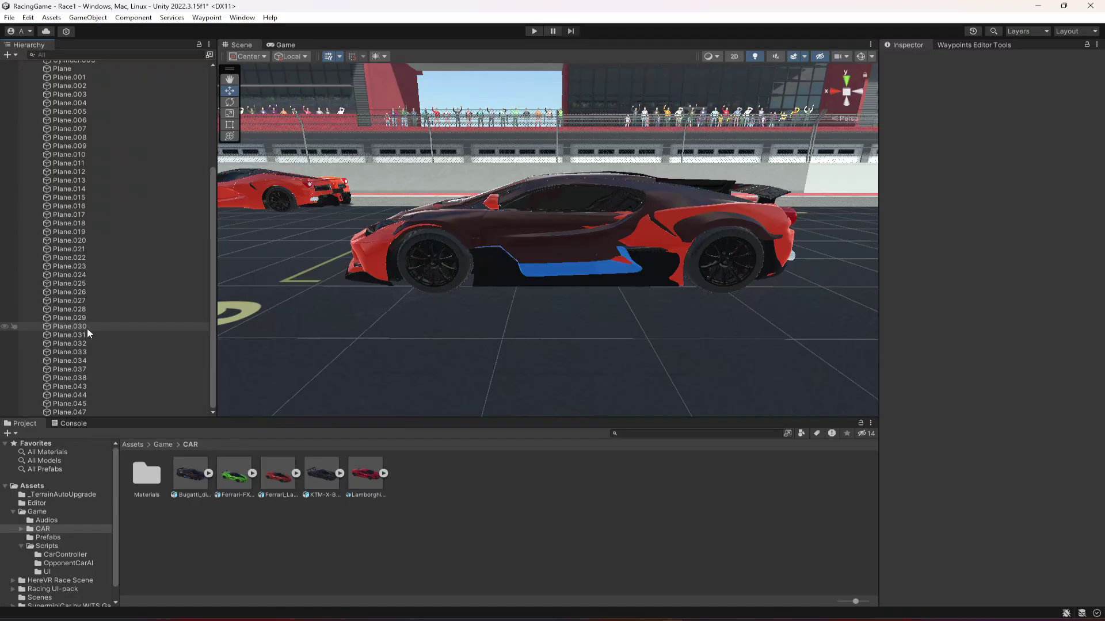
pyautogui.scroll(10, 88, 327)
pyautogui.click(30, 176)
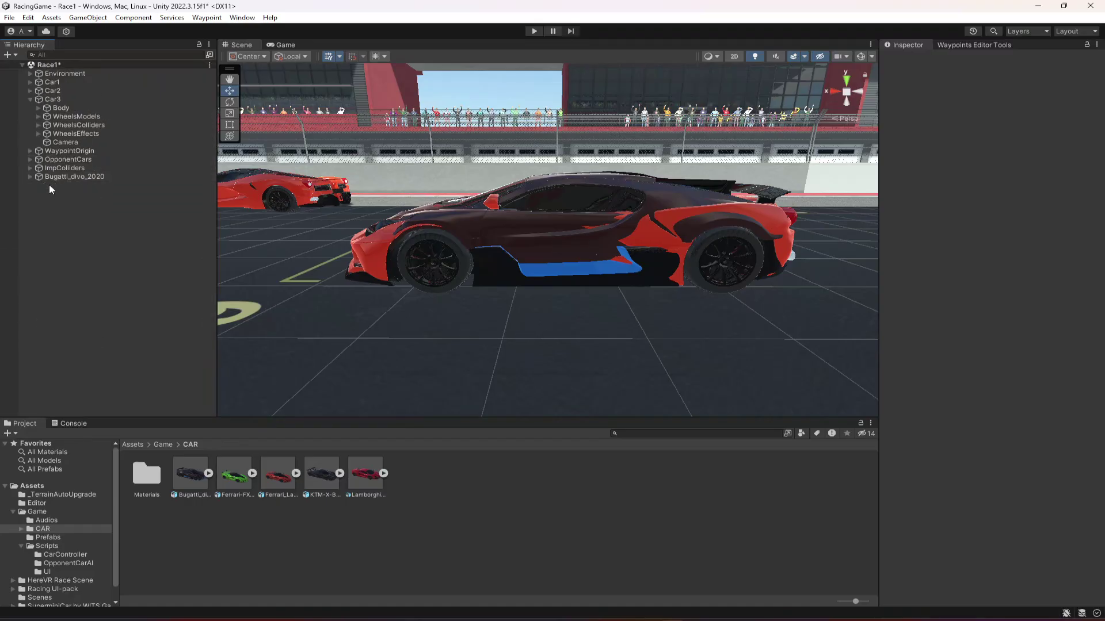
pyautogui.hotkey('ctrl', 's')
# Delete the old Body object from Car3
pyautogui.click(67, 178)
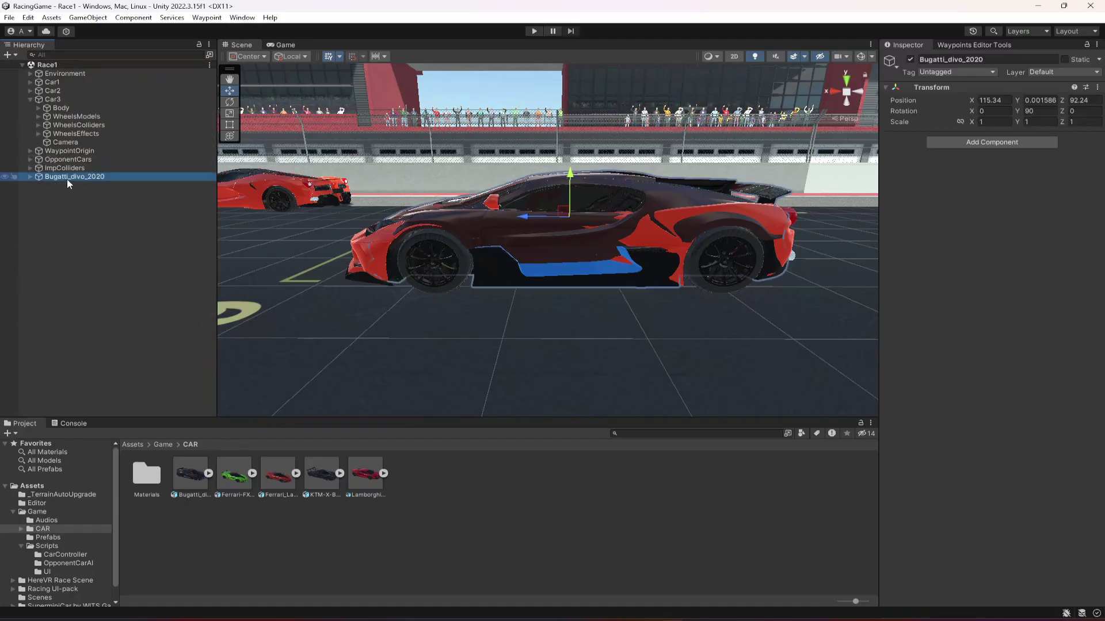
pyautogui.click(61, 109)
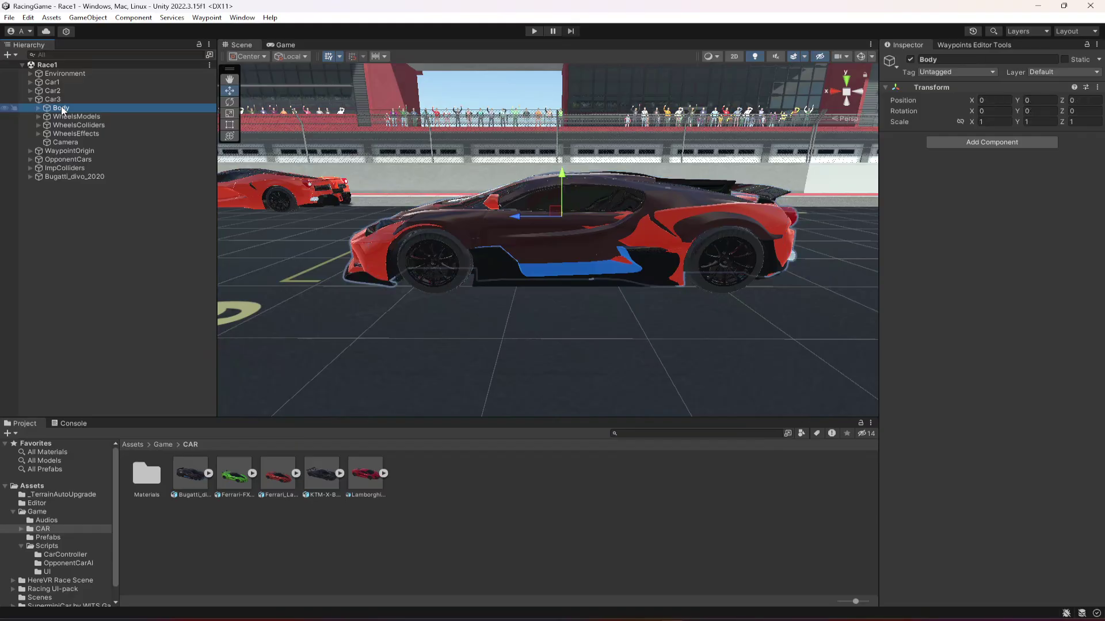
pyautogui.press('Delete')
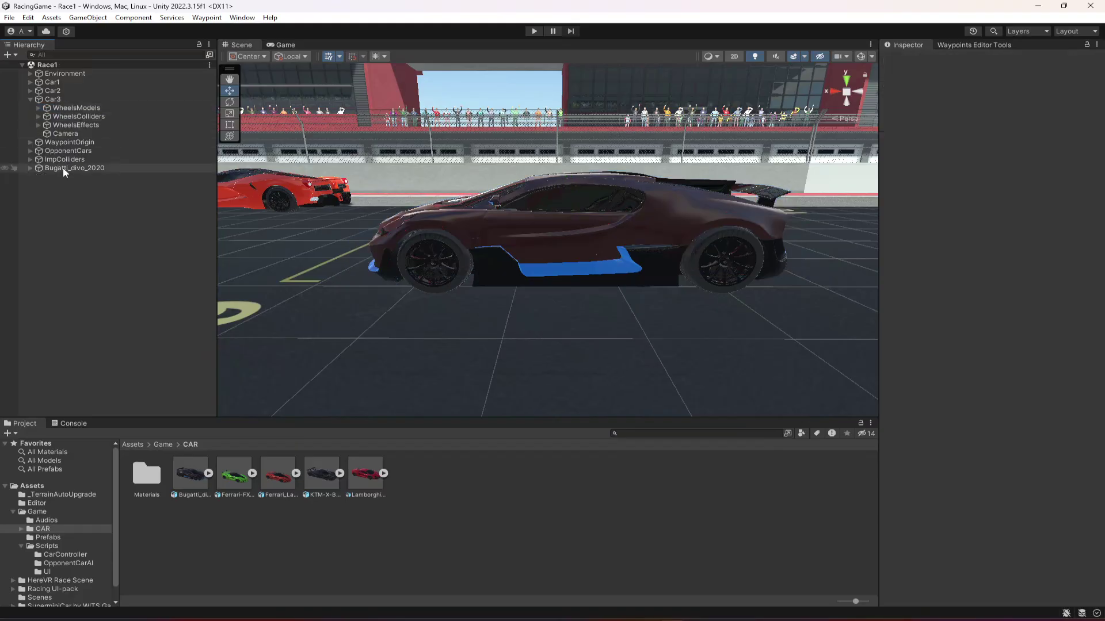
# Rename Bugatti_divo_2020 as Body and make it the first child of Car3
pyautogui.click(64, 169)
pyautogui.click(987, 55)
pyautogui.write('Body')
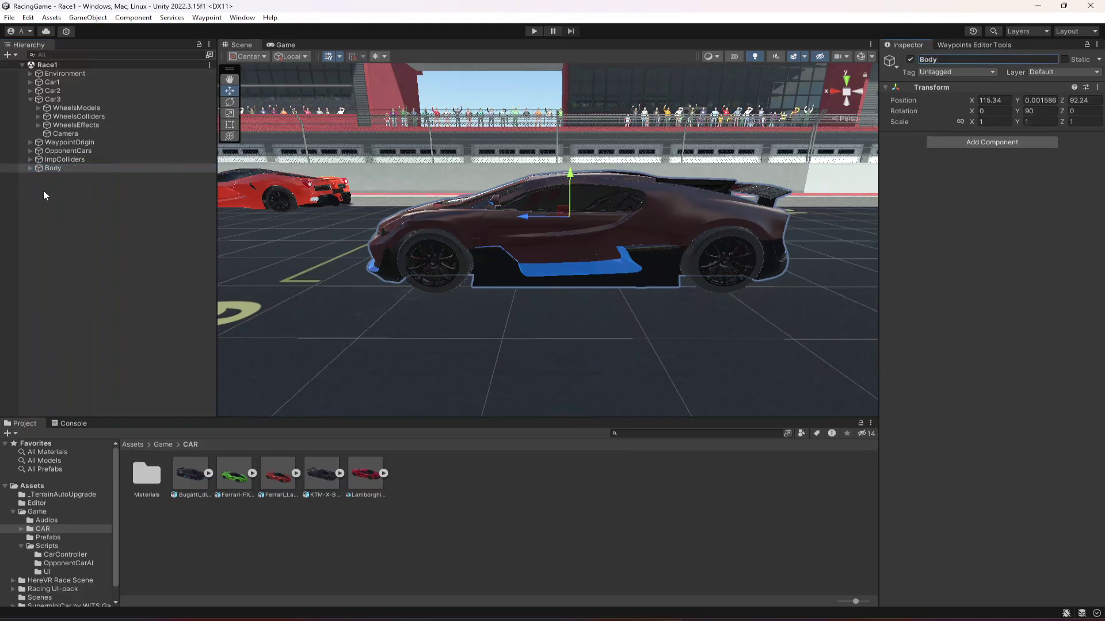
pyautogui.moveTo(49, 171); pyautogui.dragTo(66, 100)
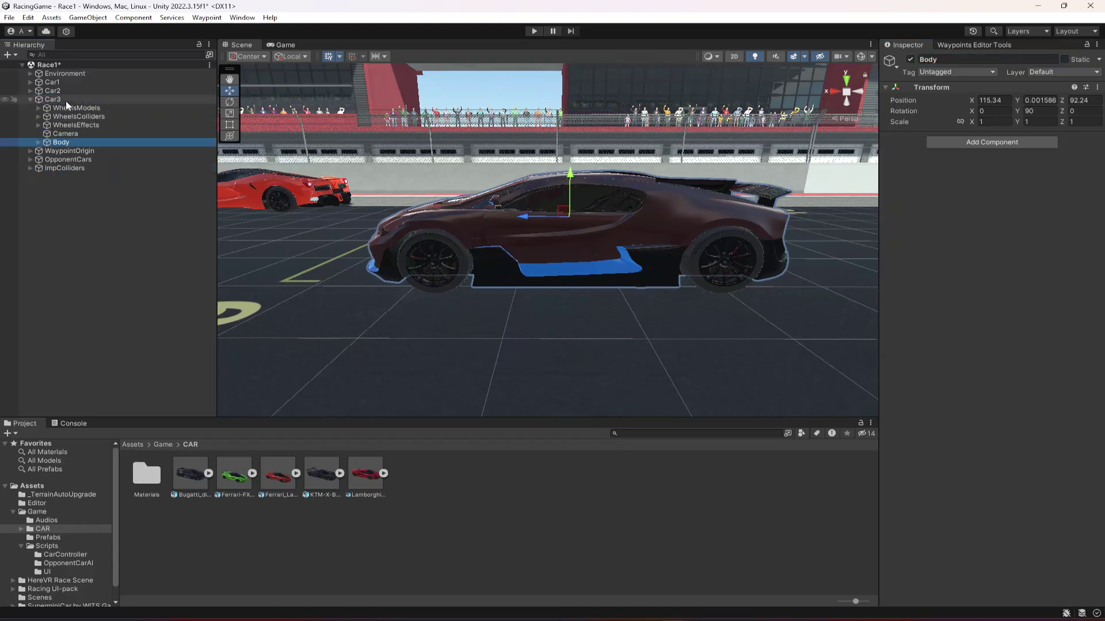
pyautogui.moveTo(64, 145); pyautogui.dragTo(63, 110)
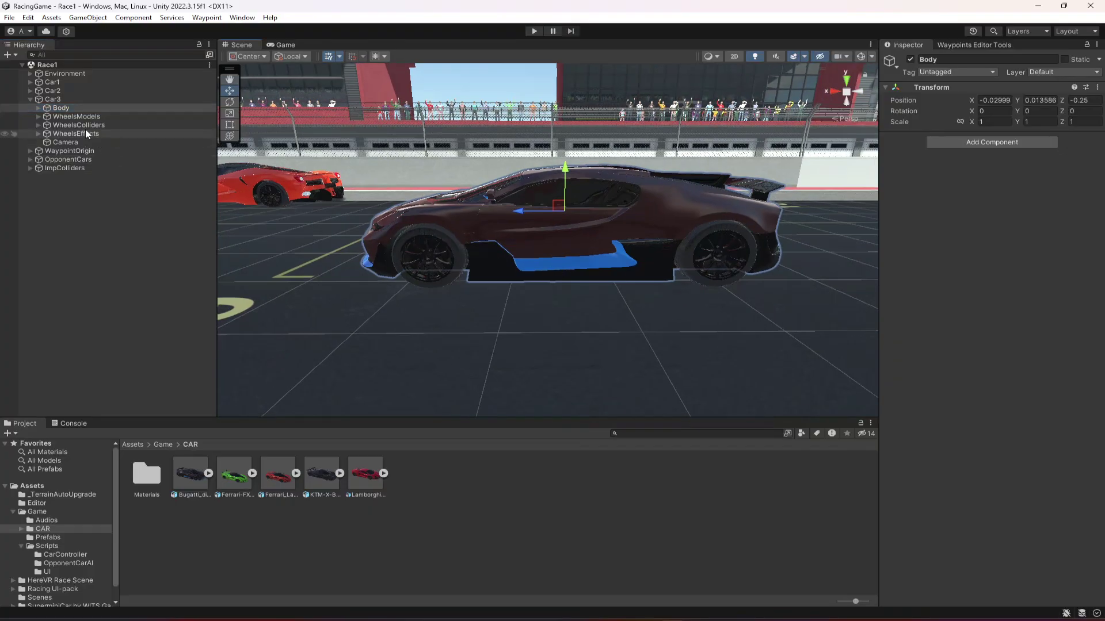
# Try to shift Car3's front left and right wheel models and colliders together slightly backward
pyautogui.click(70, 117)
pyautogui.click(38, 116)
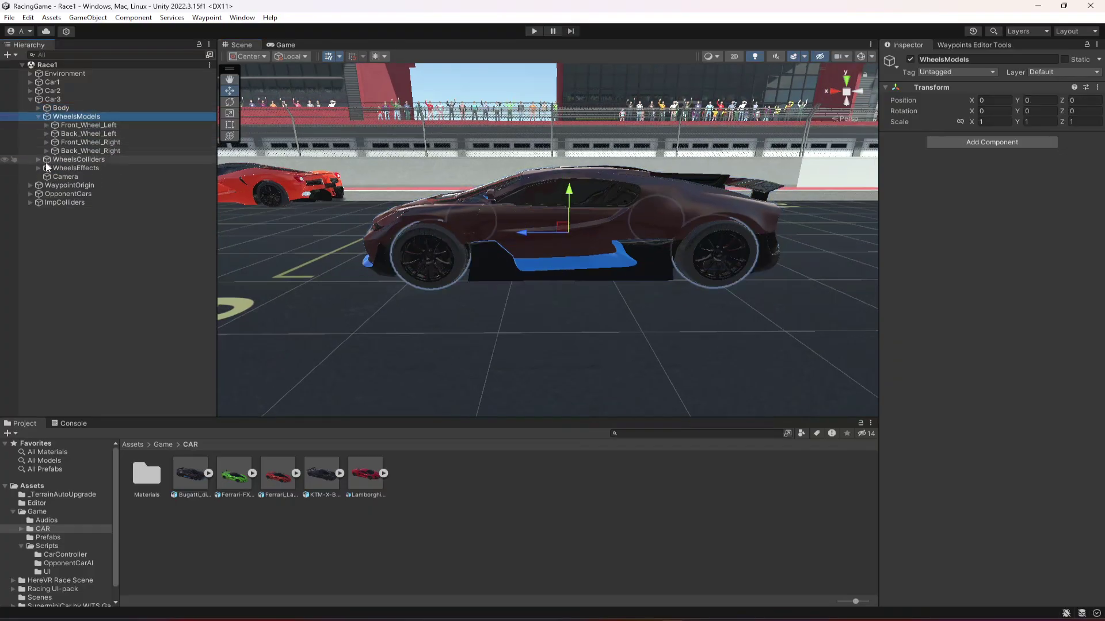
pyautogui.click(38, 159)
pyautogui.click(109, 168)
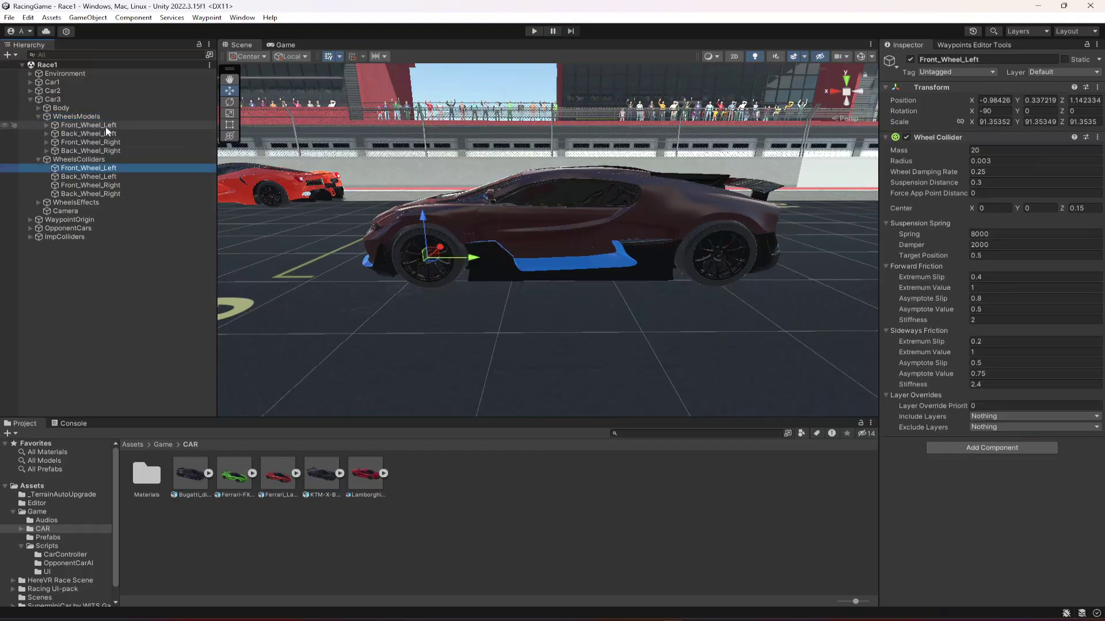
pyautogui.keyDown('ctrl'); pyautogui.click(105, 126); pyautogui.keyUp('ctrl')
pyautogui.keyDown('ctrl'); pyautogui.click(106, 142); pyautogui.keyUp('ctrl')
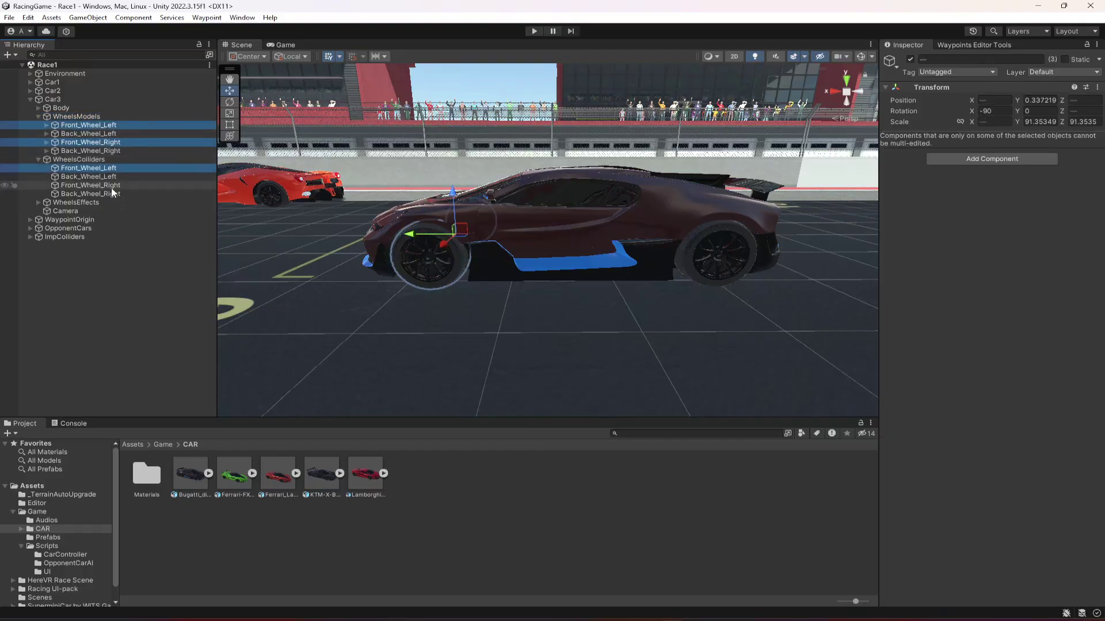
pyautogui.moveTo(479, 243); pyautogui.dragTo(467, 184, button='right')
pyautogui.scroll(4, 459, 260)
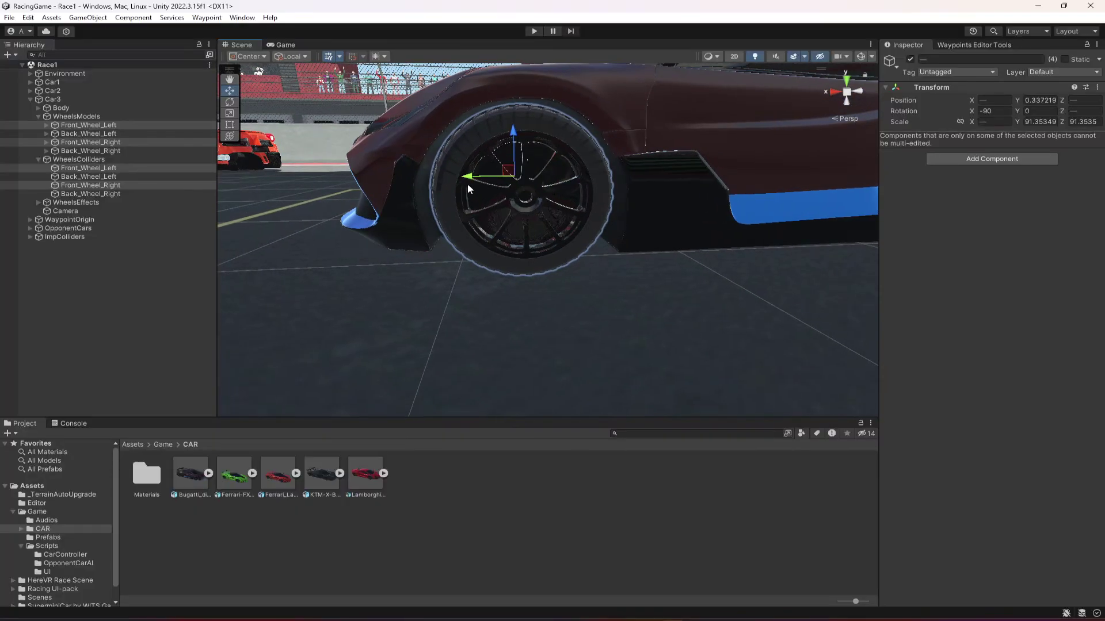
pyautogui.moveTo(468, 180); pyautogui.dragTo(471, 178)
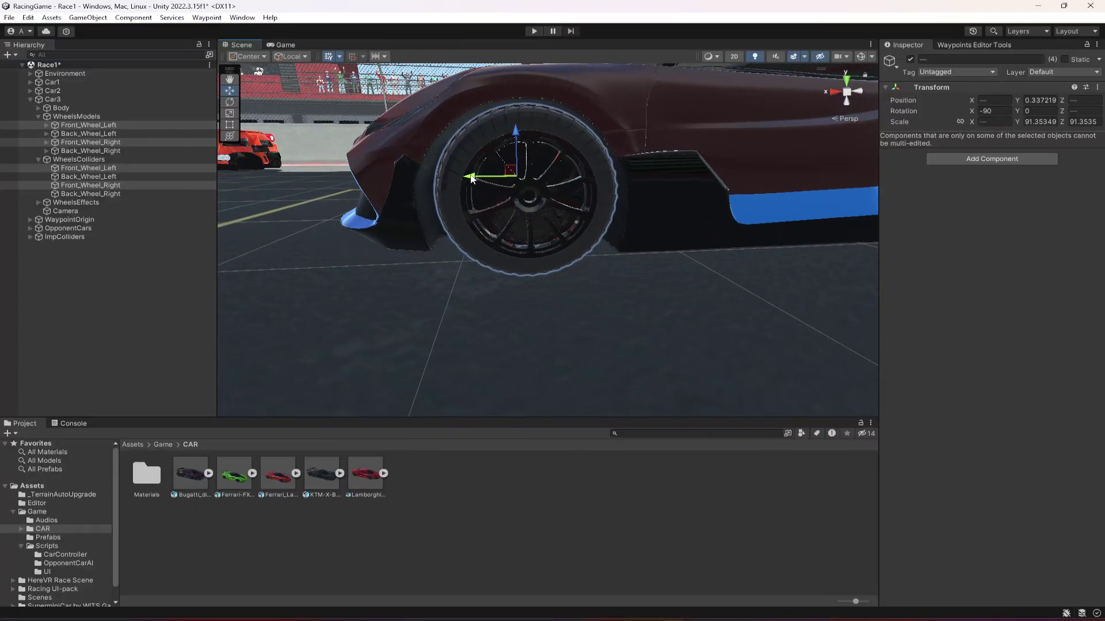
pyautogui.hotkey('ctrl', 'z')
# Move Car3's front right wheel model and its collider inward to sit inside the Bugatti body's wheel arch
pyautogui.moveTo(380, 203); pyautogui.dragTo(348, 178, button='right')
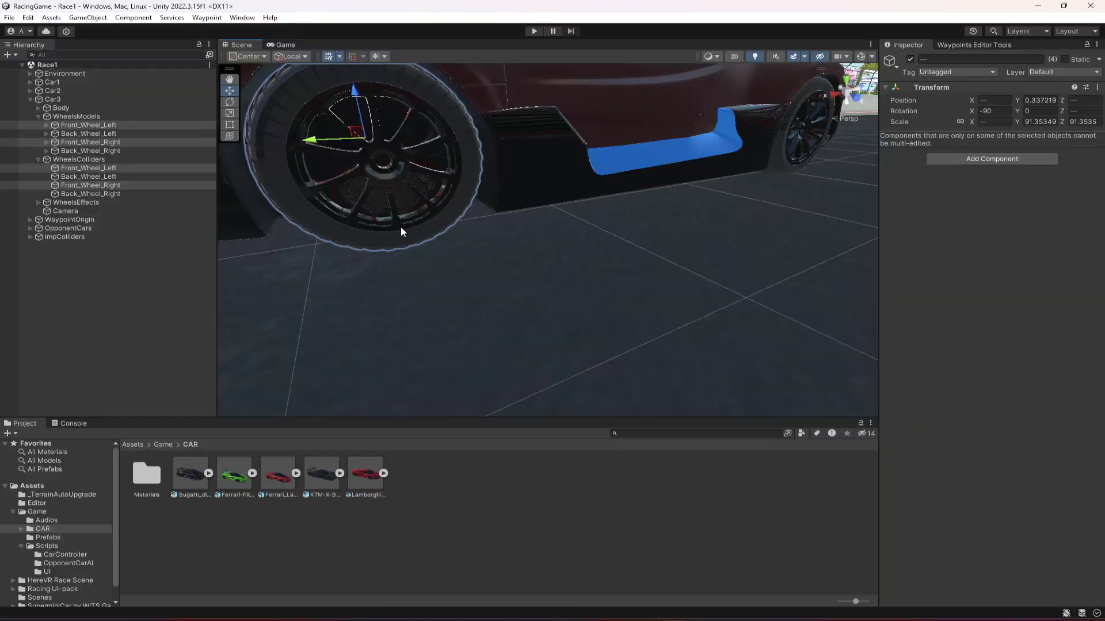
pyautogui.moveTo(400, 226); pyautogui.dragTo(573, 281, button='right')
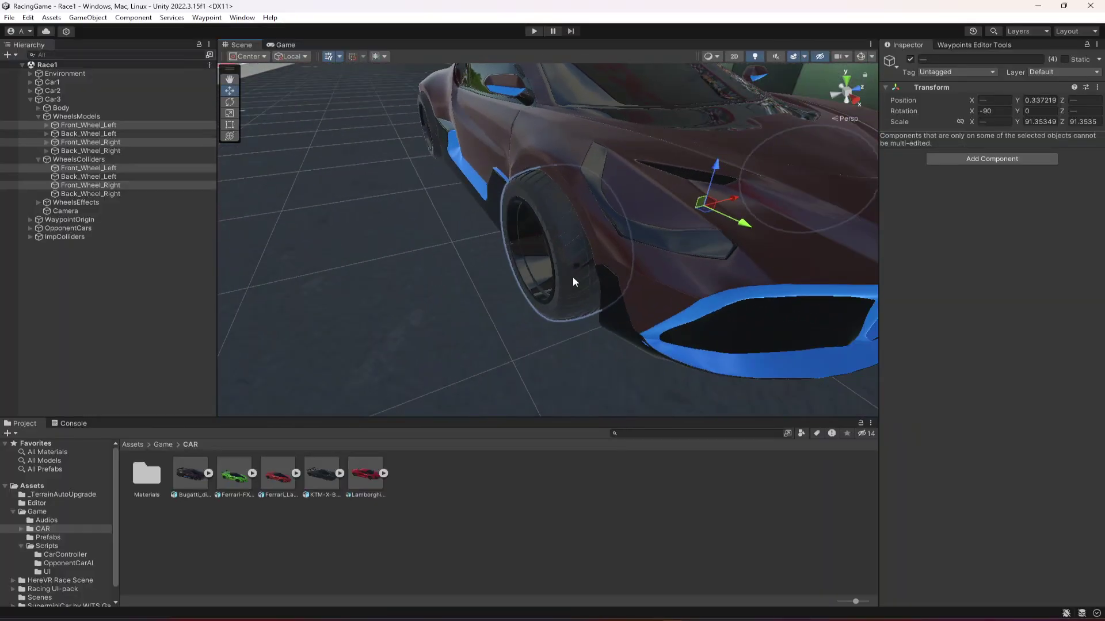
pyautogui.click(82, 141)
pyautogui.keyDown('ctrl'); pyautogui.click(102, 186); pyautogui.keyUp('ctrl')
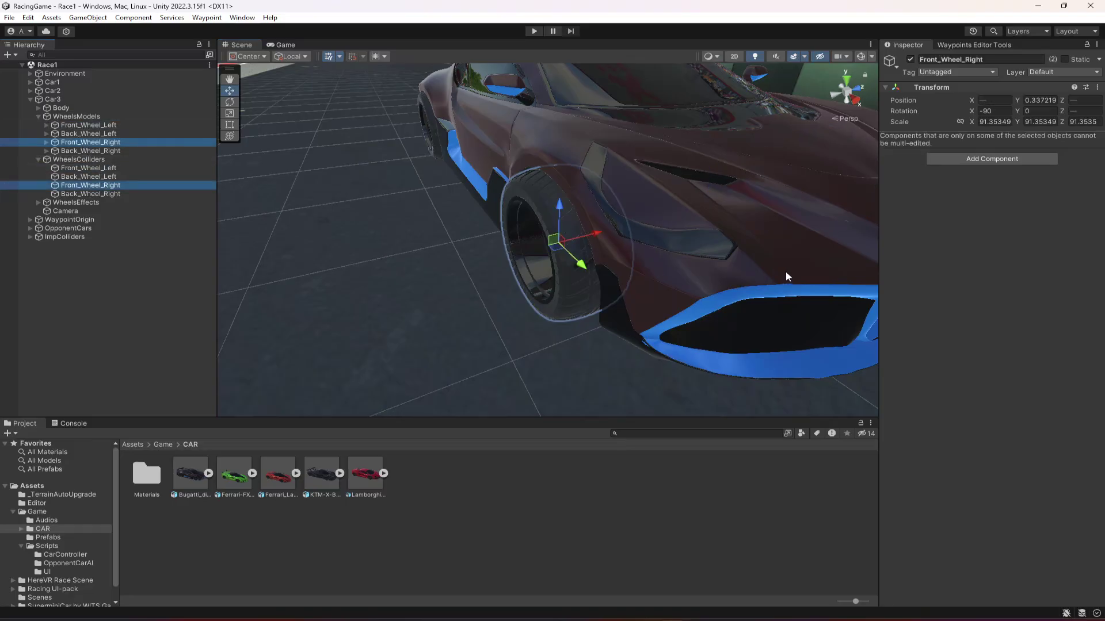
pyautogui.moveTo(595, 239); pyautogui.dragTo(612, 231)
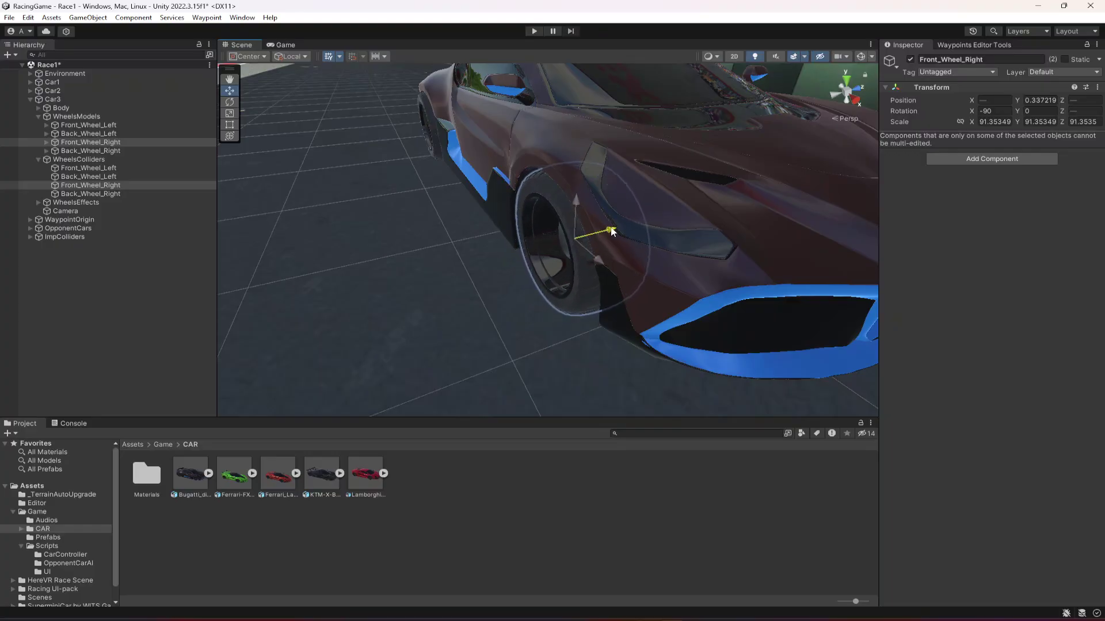
pyautogui.keyDown('alt'); pyautogui.moveTo(740, 241); pyautogui.dragTo(572, 268); pyautogui.keyUp('alt')
pyautogui.press('Up')
pyautogui.press('Left')
pyautogui.press('Right')
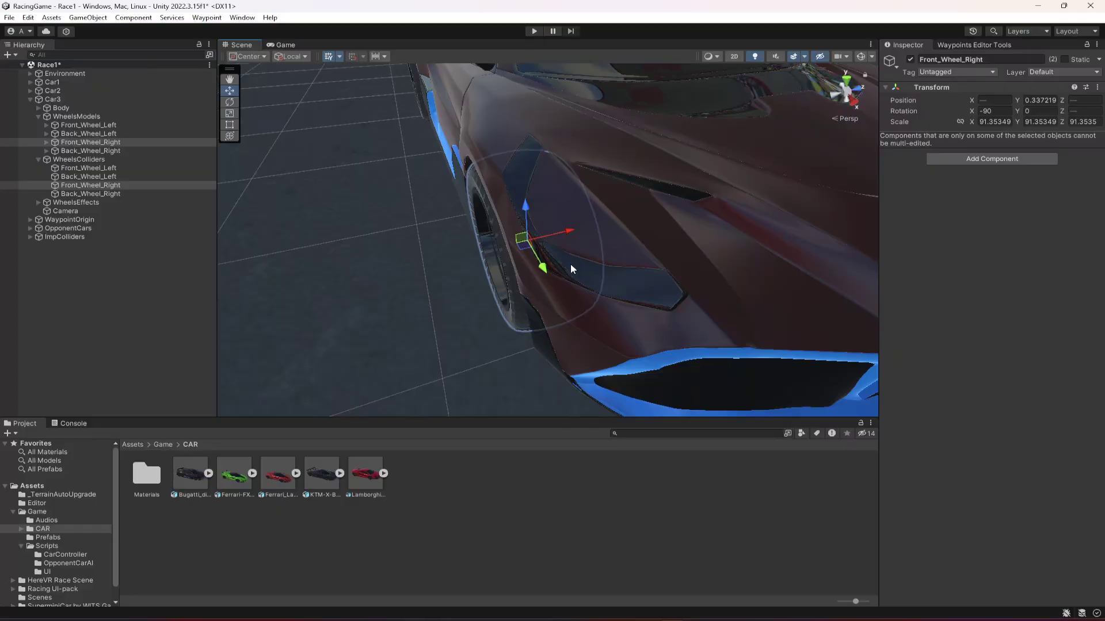
pyautogui.moveTo(551, 232); pyautogui.dragTo(559, 229)
# Shift both back wheel models and their colliders slightly forward to center them in the rear wheel arches
pyautogui.keyDown('alt'); pyautogui.moveTo(509, 256); pyautogui.dragTo(746, 249); pyautogui.keyUp('alt')
pyautogui.click(85, 193)
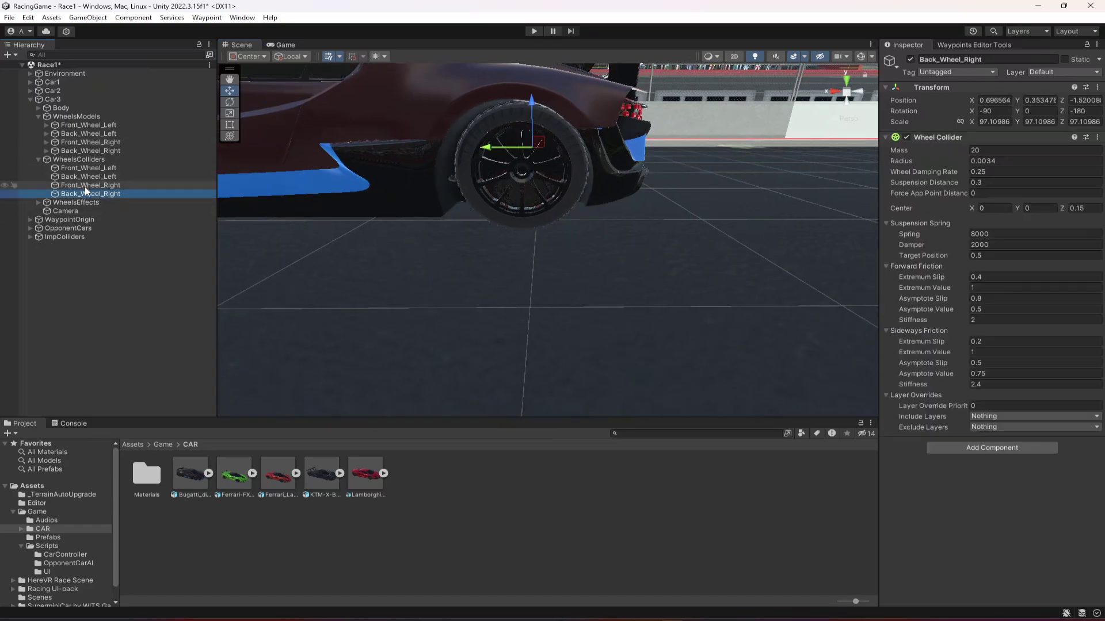
pyautogui.keyDown('ctrl'); pyautogui.click(79, 178); pyautogui.keyUp('ctrl')
pyautogui.keyDown('ctrl'); pyautogui.click(90, 151); pyautogui.keyUp('ctrl')
pyautogui.keyDown('ctrl'); pyautogui.click(88, 134); pyautogui.keyUp('ctrl')
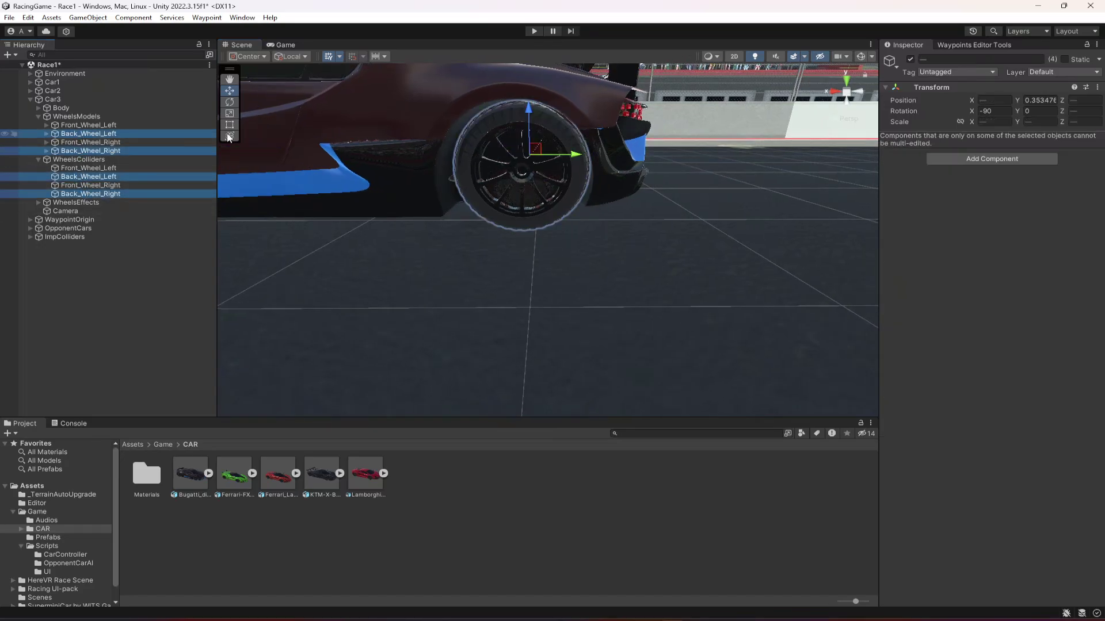
pyautogui.moveTo(575, 155); pyautogui.dragTo(572, 154)
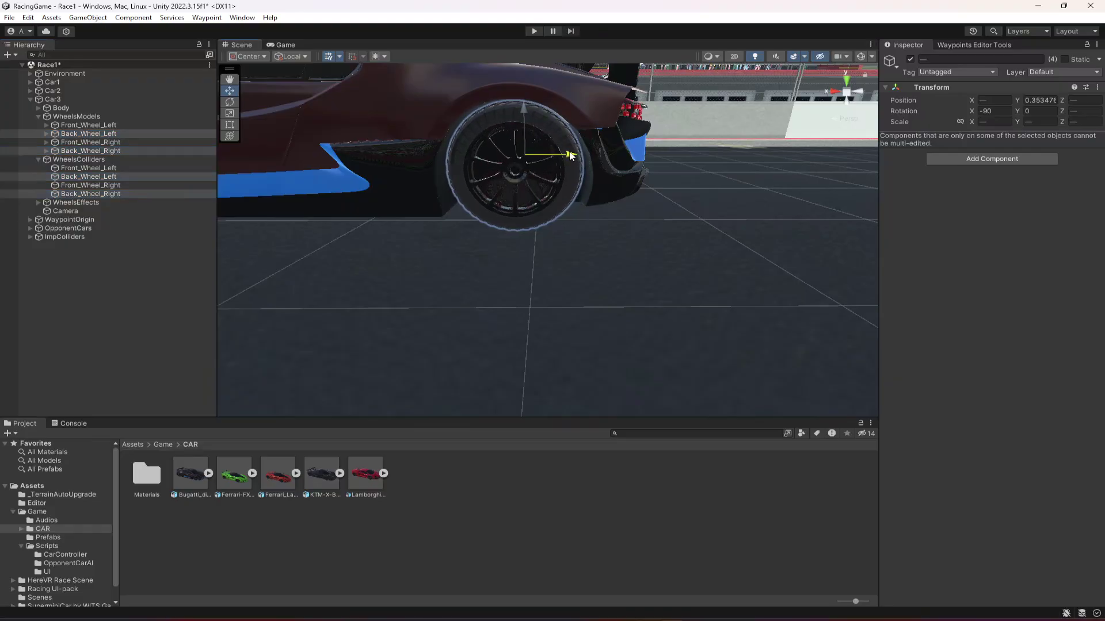
pyautogui.moveTo(573, 155); pyautogui.dragTo(573, 154)
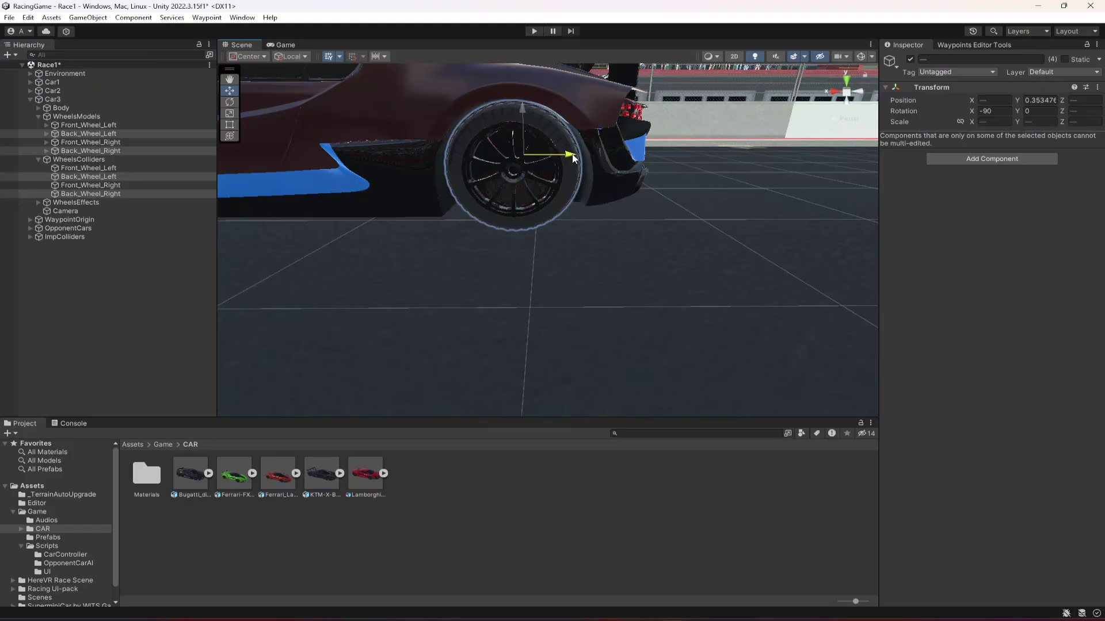
# Move Car3's back right wheel model and its collider slightly inward to fit under the rear bodywork
pyautogui.moveTo(727, 181); pyautogui.dragTo(719, 230, button='right')
pyautogui.keyDown('alt'); pyautogui.moveTo(720, 235); pyautogui.dragTo(230, 216); pyautogui.keyUp('alt')
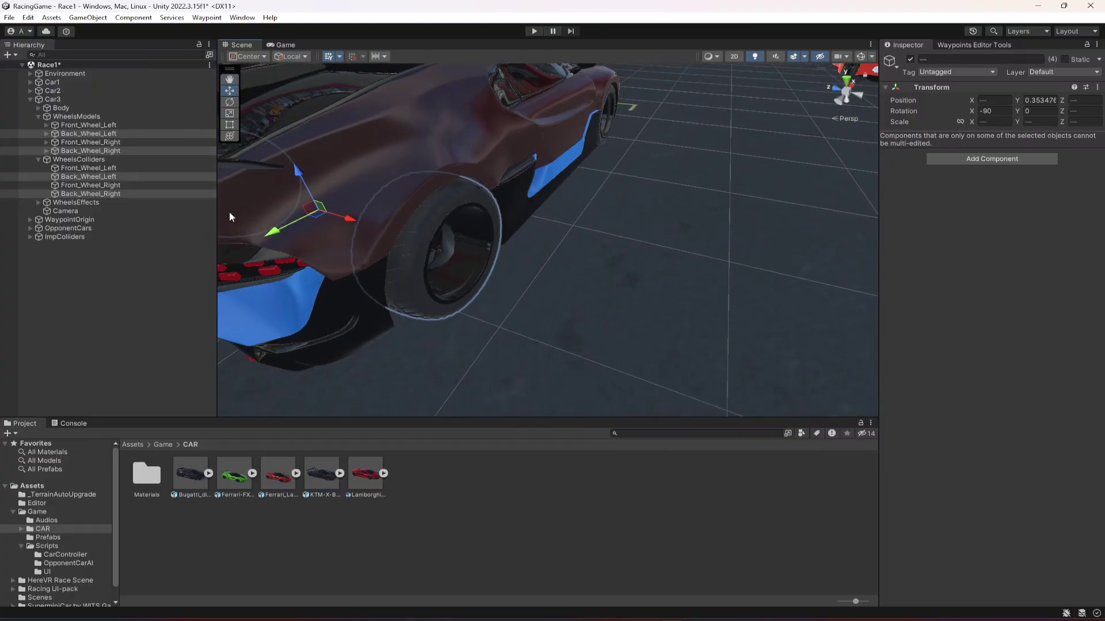
pyautogui.click(88, 151)
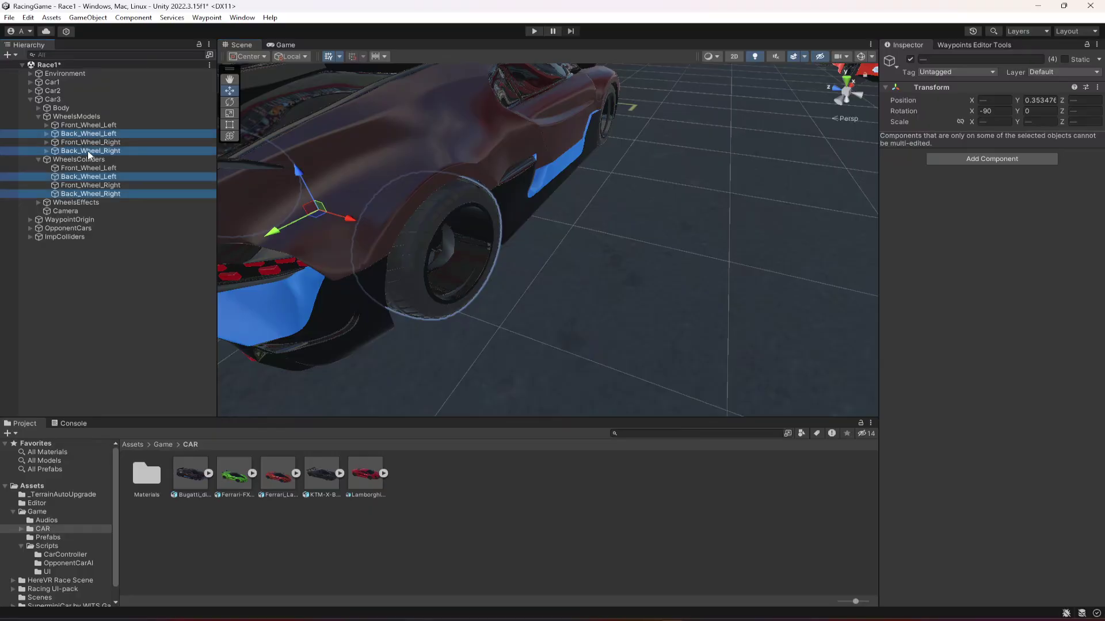
pyautogui.keyDown('ctrl'); pyautogui.click(95, 191); pyautogui.keyUp('ctrl')
pyautogui.moveTo(439, 306); pyautogui.dragTo(483, 306, button='right')
pyautogui.press('Left')
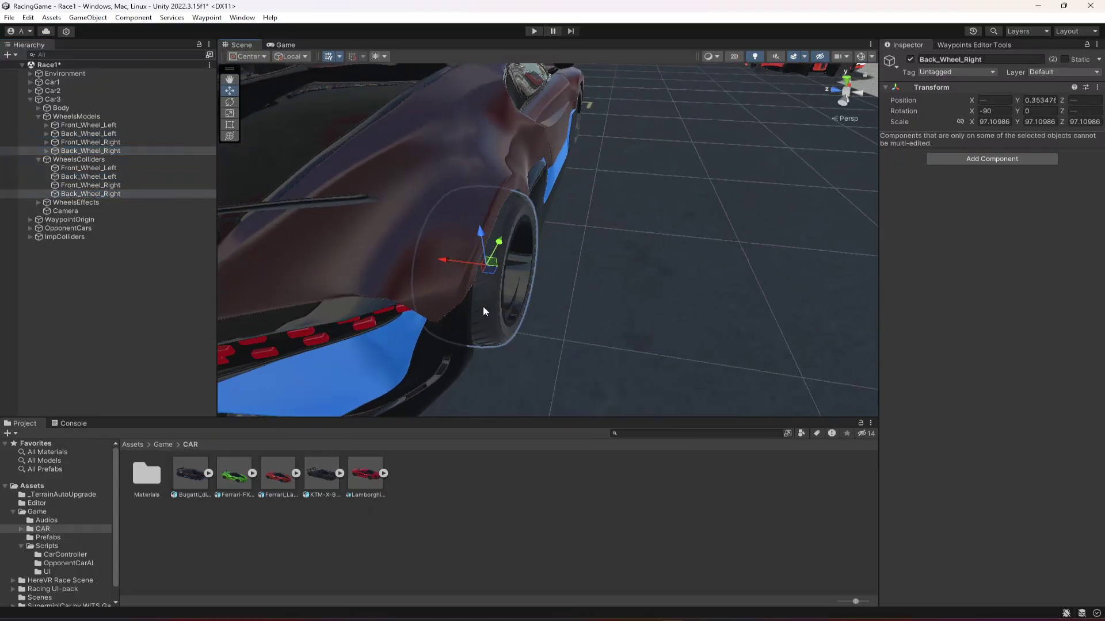
pyautogui.keyDown('alt'); pyautogui.moveTo(483, 311); pyautogui.dragTo(586, 247); pyautogui.keyUp('alt')
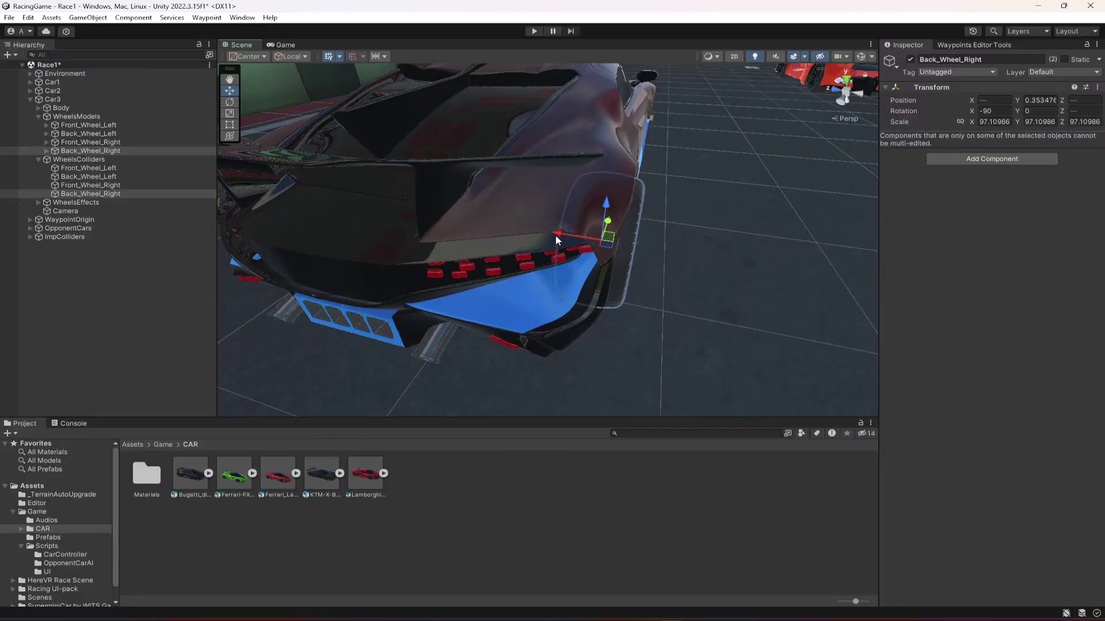
pyautogui.press('f')
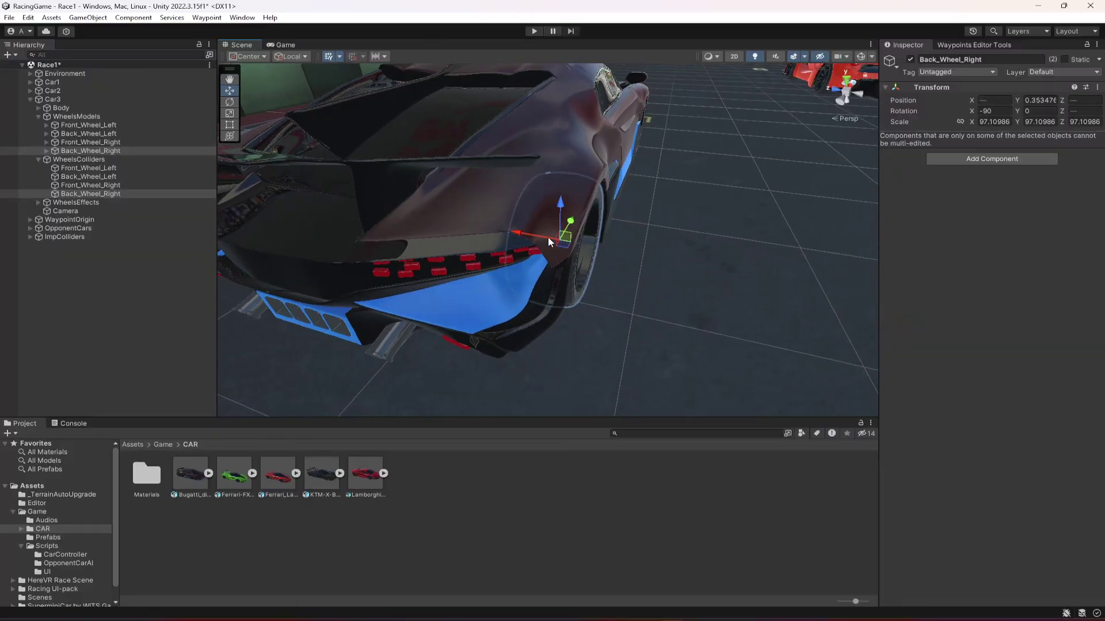
pyautogui.moveTo(521, 230); pyautogui.dragTo(519, 231)
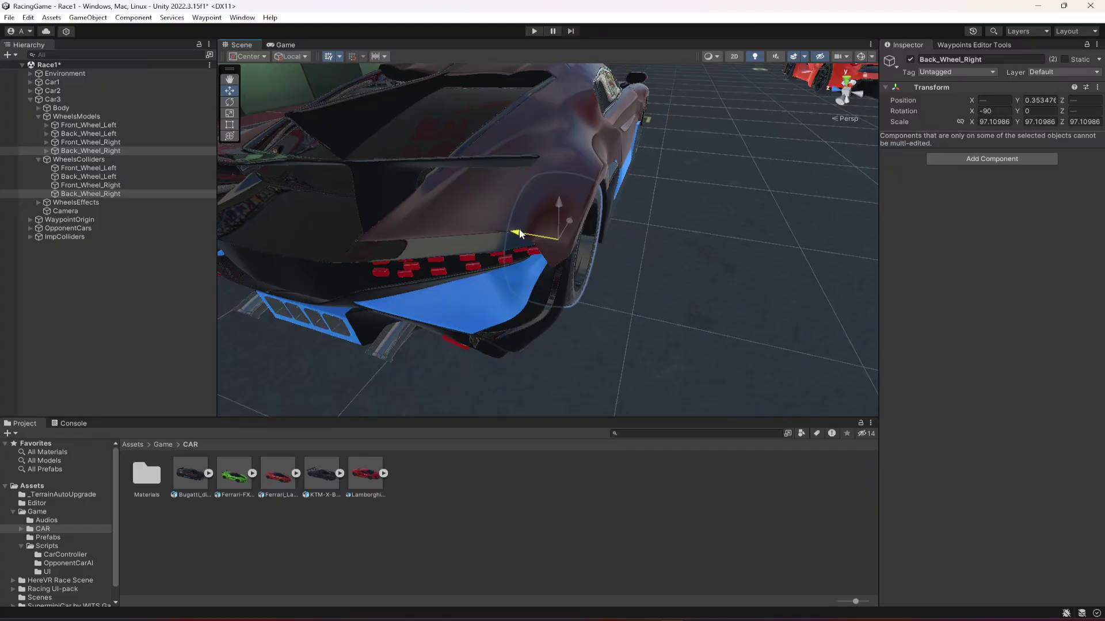
# Rename the red rear light mesh in Car3's Body to BLights
pyautogui.click(39, 159)
pyautogui.click(39, 116)
pyautogui.click(38, 108)
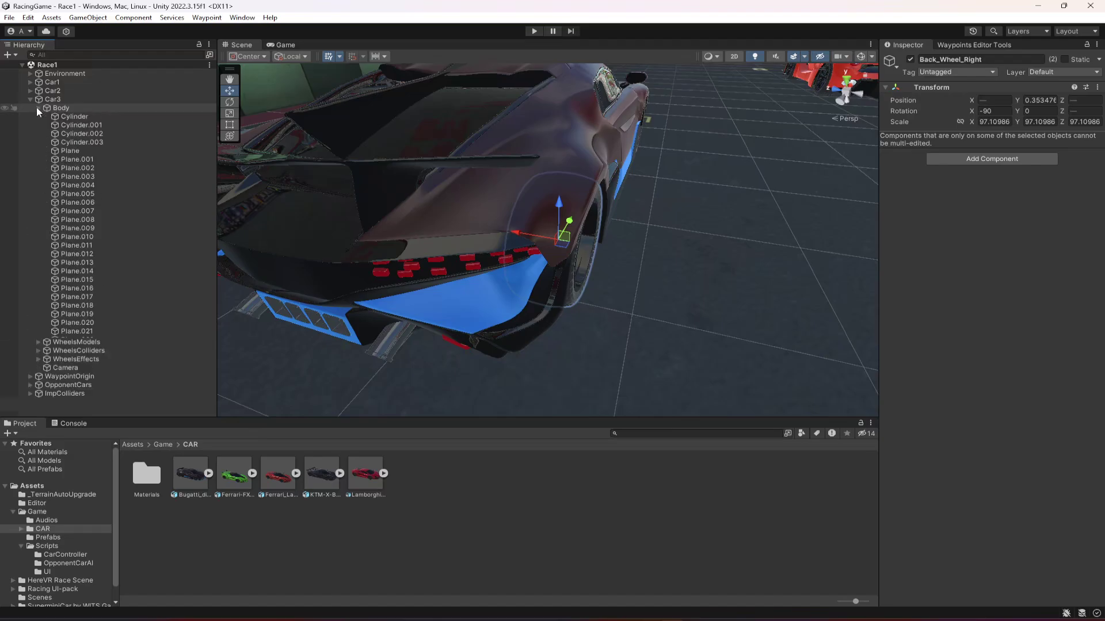
pyautogui.click(505, 263)
pyautogui.scroll(-3, 105, 354)
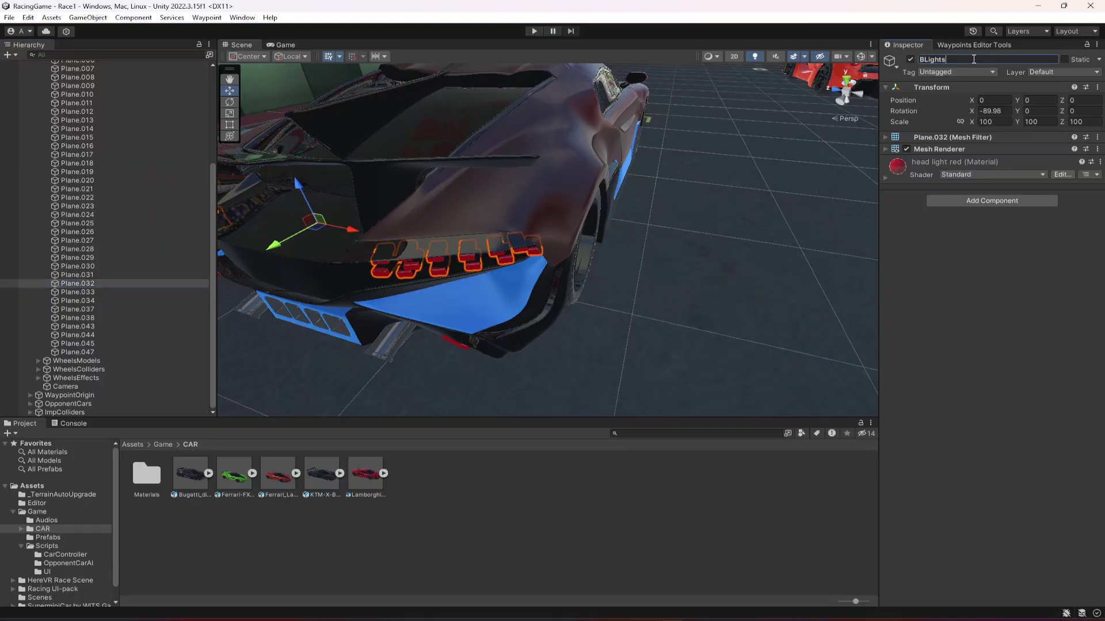
# Assign BLights as both the left and right brake light in Car3's Car Controller script
pyautogui.scroll(5, 108, 171)
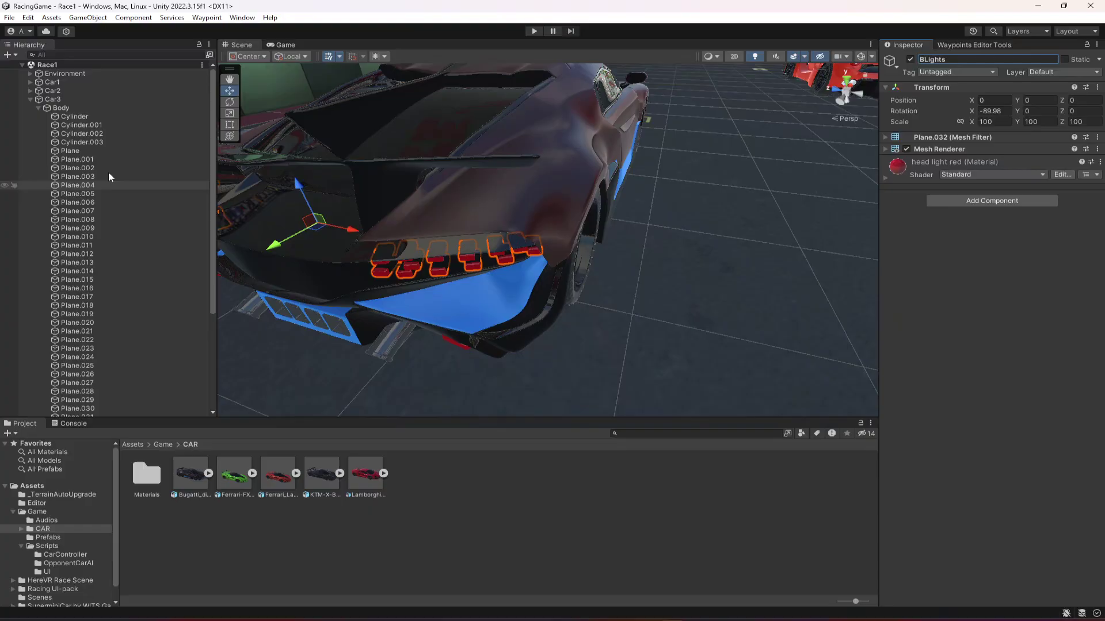
pyautogui.click(60, 101)
pyautogui.scroll(-5, 135, 240)
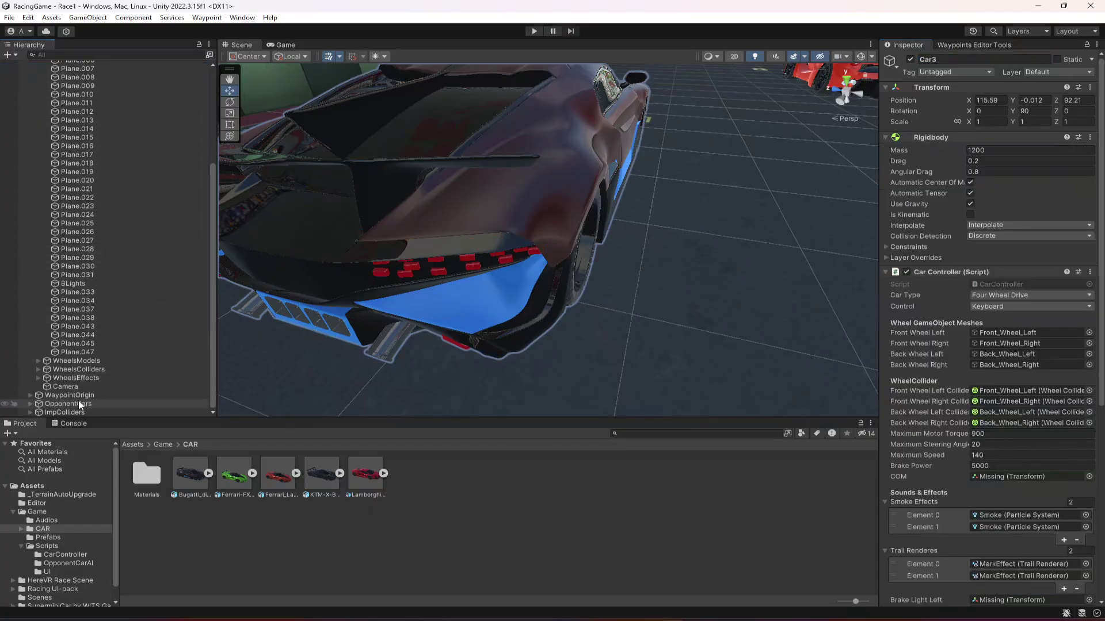
pyautogui.scroll(-5, 996, 567)
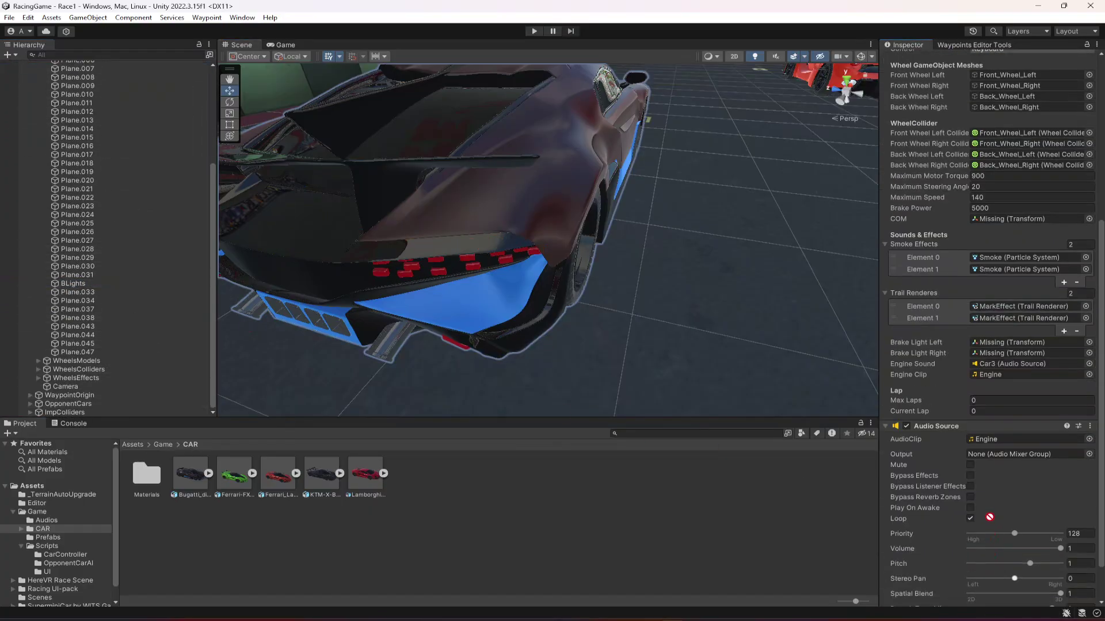
pyautogui.moveTo(1000, 345); pyautogui.dragTo(1002, 343)
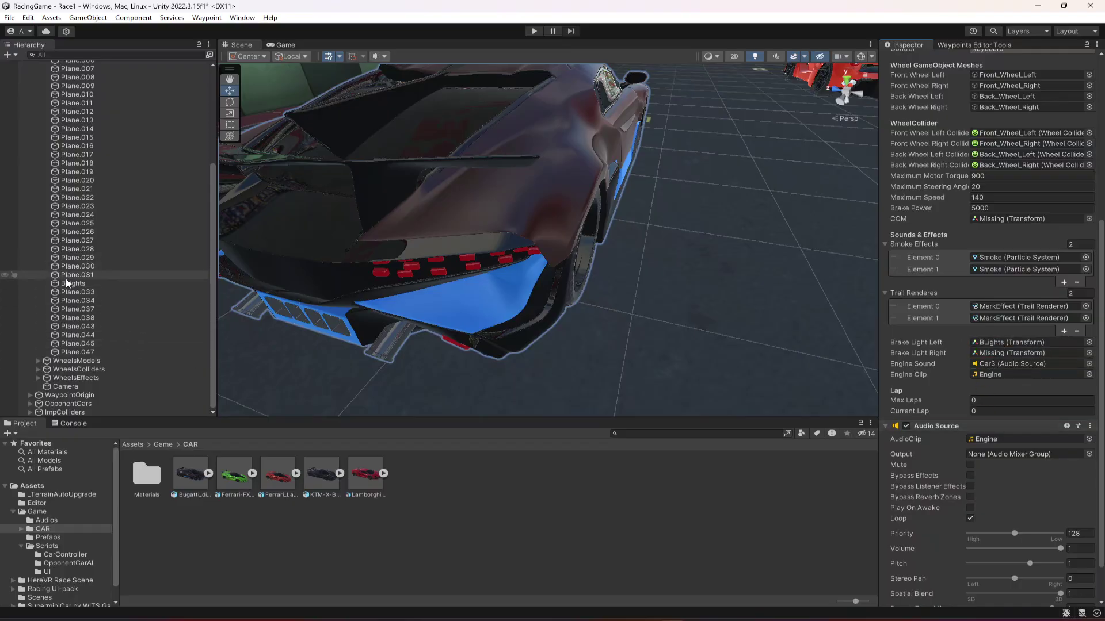
pyautogui.moveTo(73, 283); pyautogui.dragTo(1020, 361)
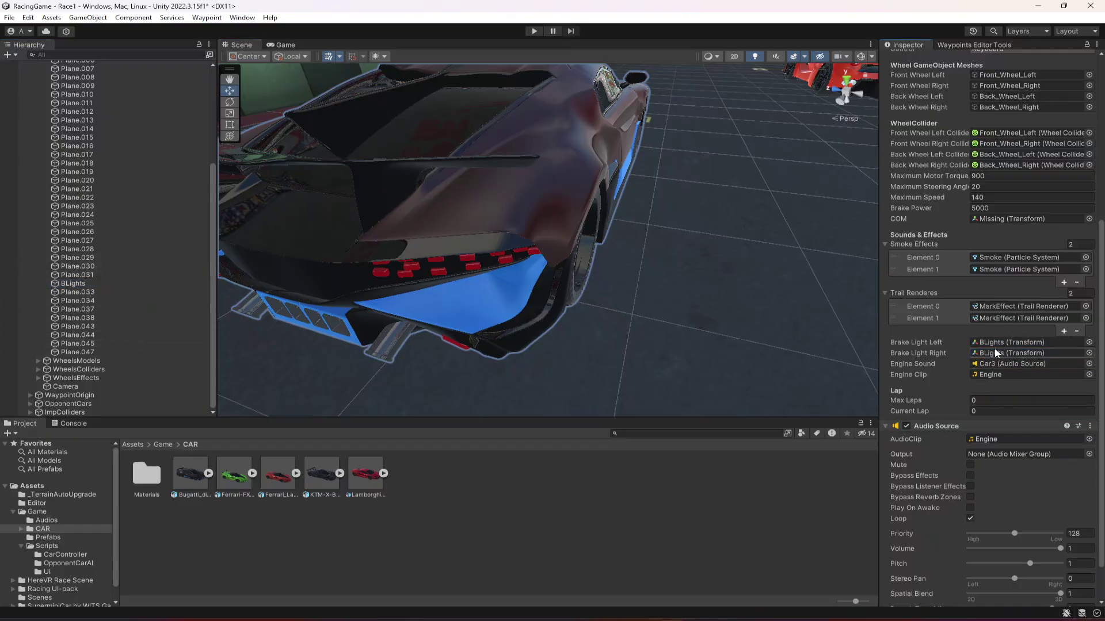
# Assign Car3's Body as the COM in its Car Controller script and save the scene
pyautogui.scroll(5, 1000, 238)
pyautogui.scroll(5, 69, 144)
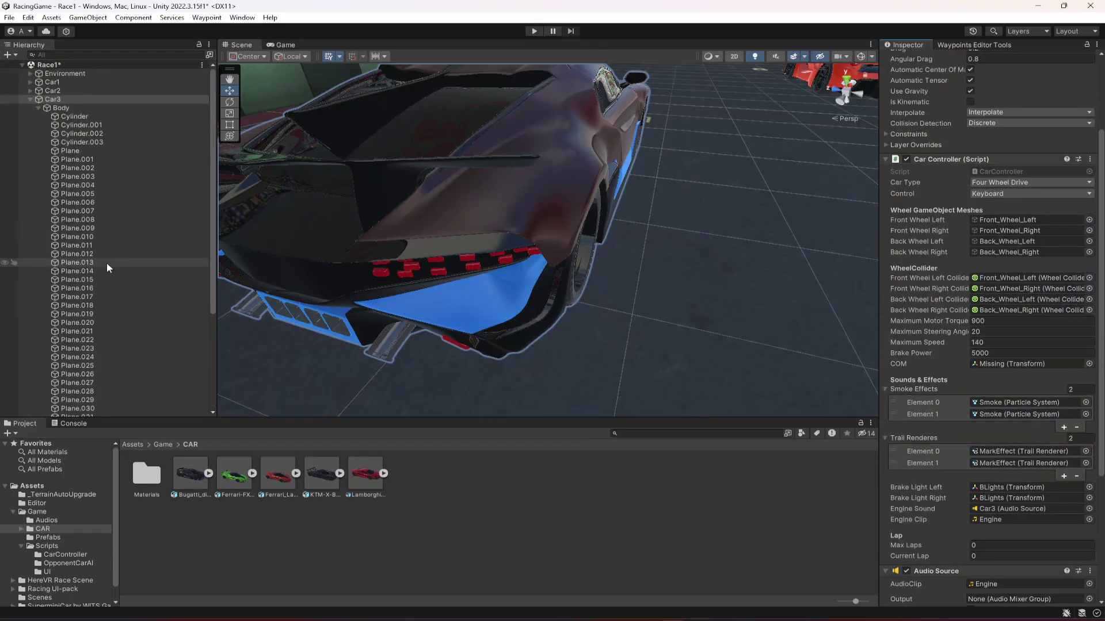
pyautogui.moveTo(65, 111); pyautogui.dragTo(1024, 520)
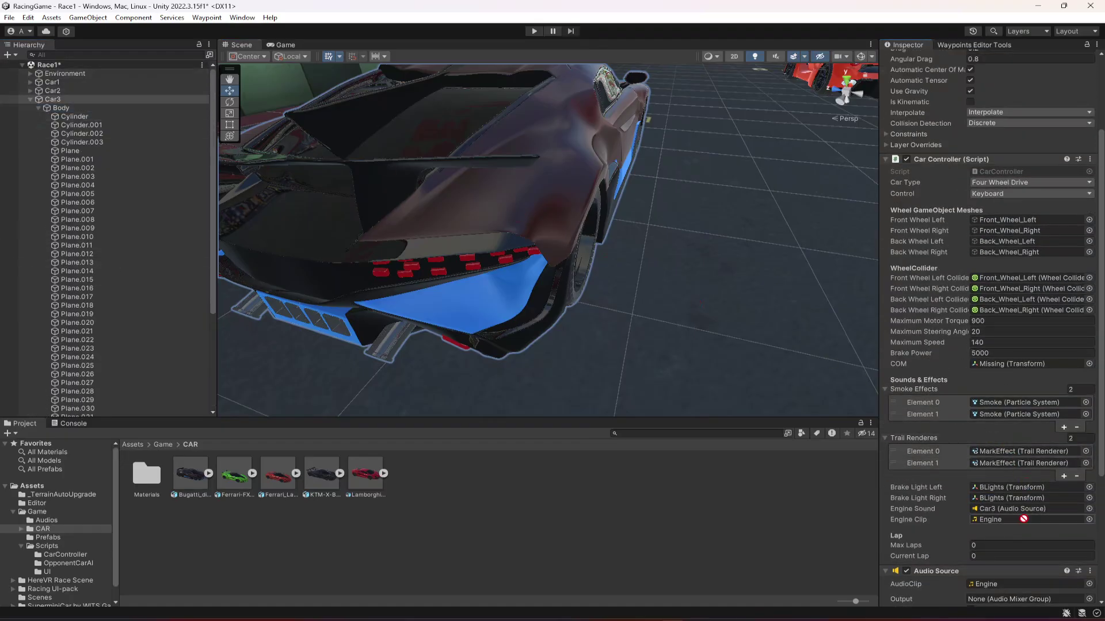
pyautogui.moveTo(995, 422); pyautogui.dragTo(989, 362)
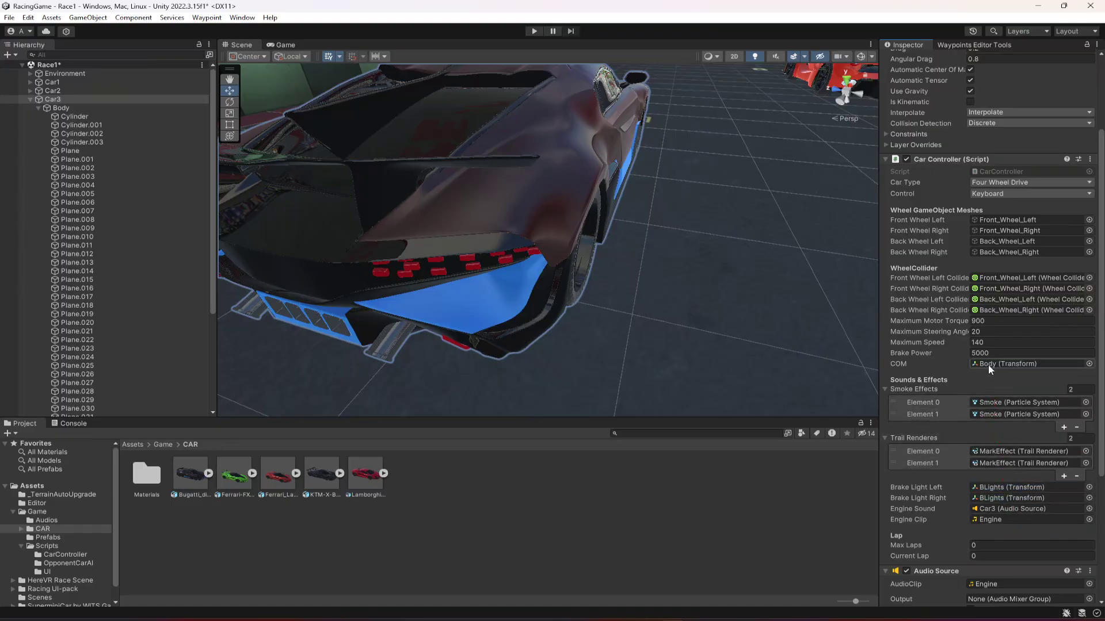
pyautogui.hotkey('ctrl', 's')
pyautogui.scroll(-6, 992, 372)
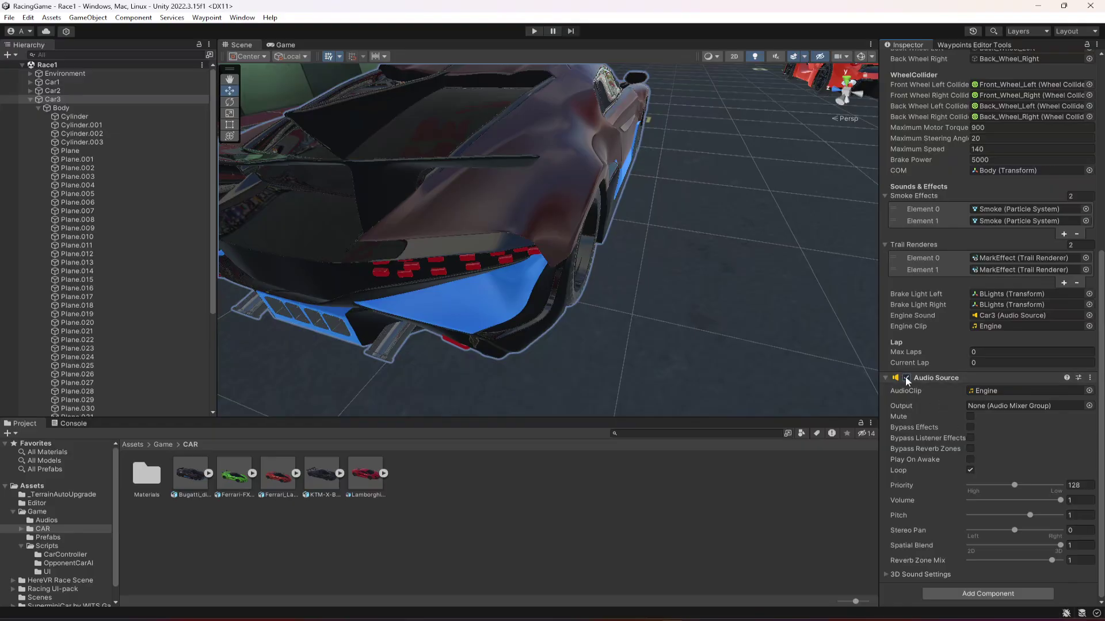
pyautogui.hotkey('ctrl', 's')
pyautogui.scroll(8, 940, 419)
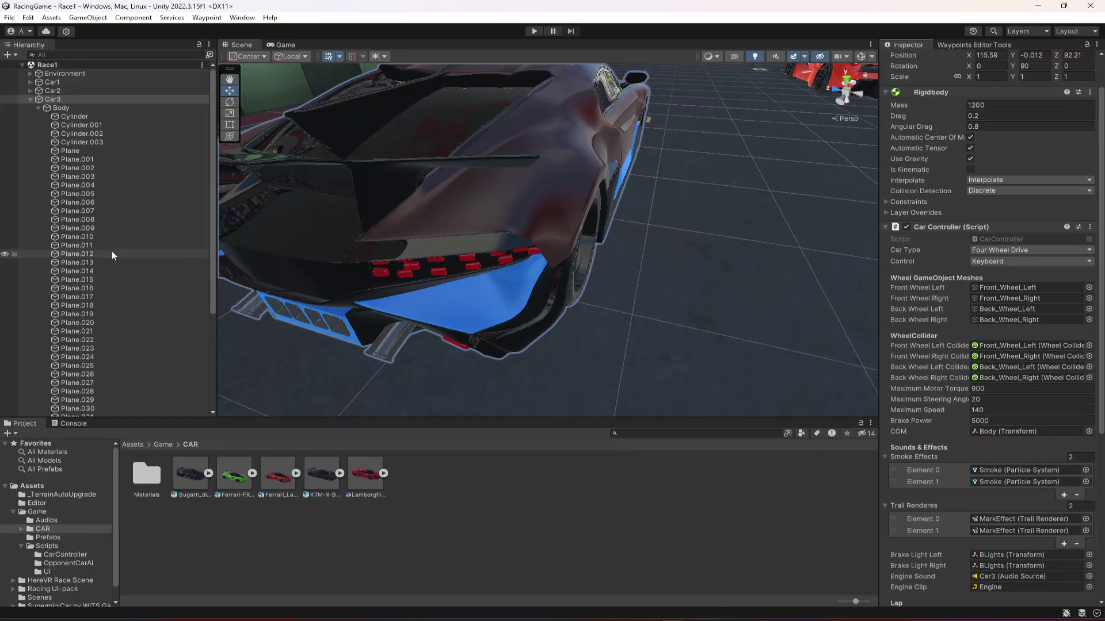
# Set the Car Target of the Camera Follow script on Car3's camera to Car3
pyautogui.click(39, 108)
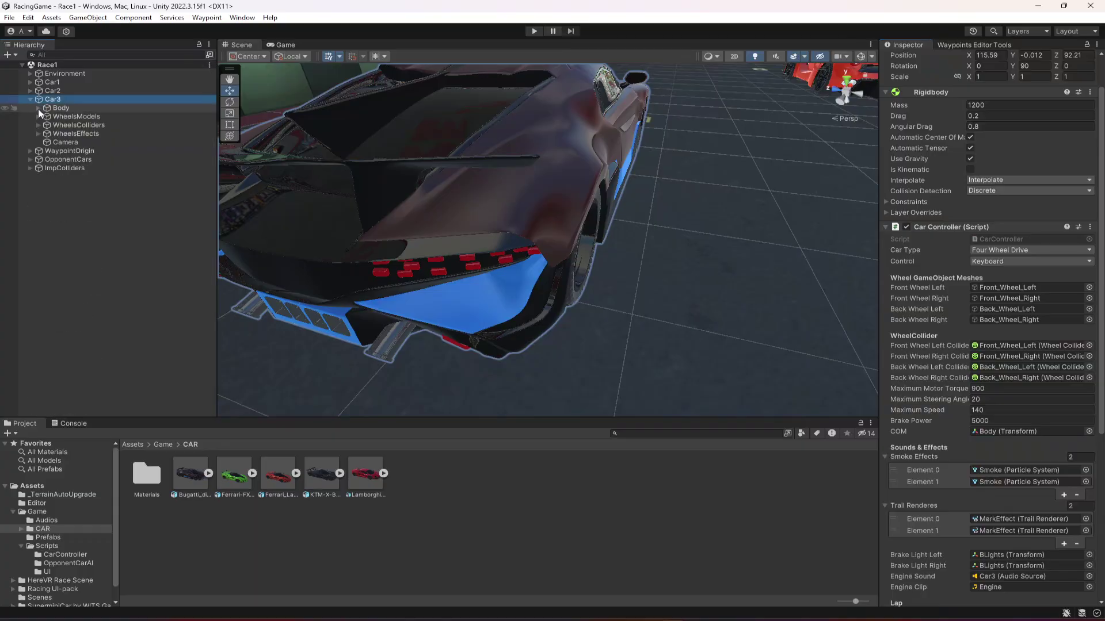
pyautogui.click(63, 143)
pyautogui.moveTo(57, 96); pyautogui.dragTo(1005, 459)
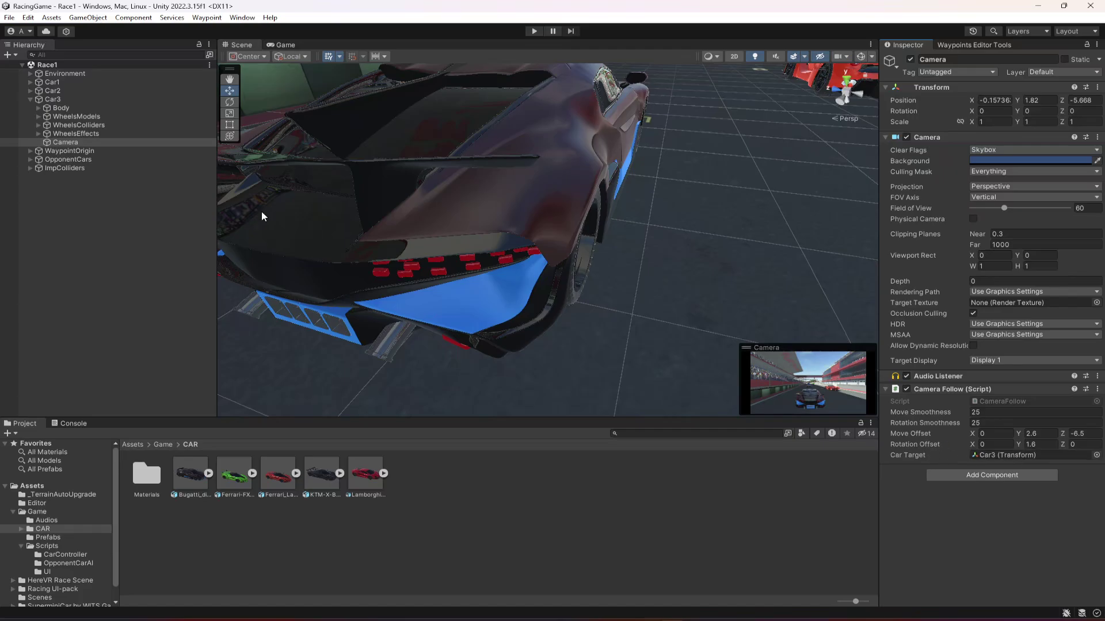
pyautogui.click(30, 99)
# Deactivate Car1 and Car2 together, leaving Car3 as the only active player car
pyautogui.click(51, 99)
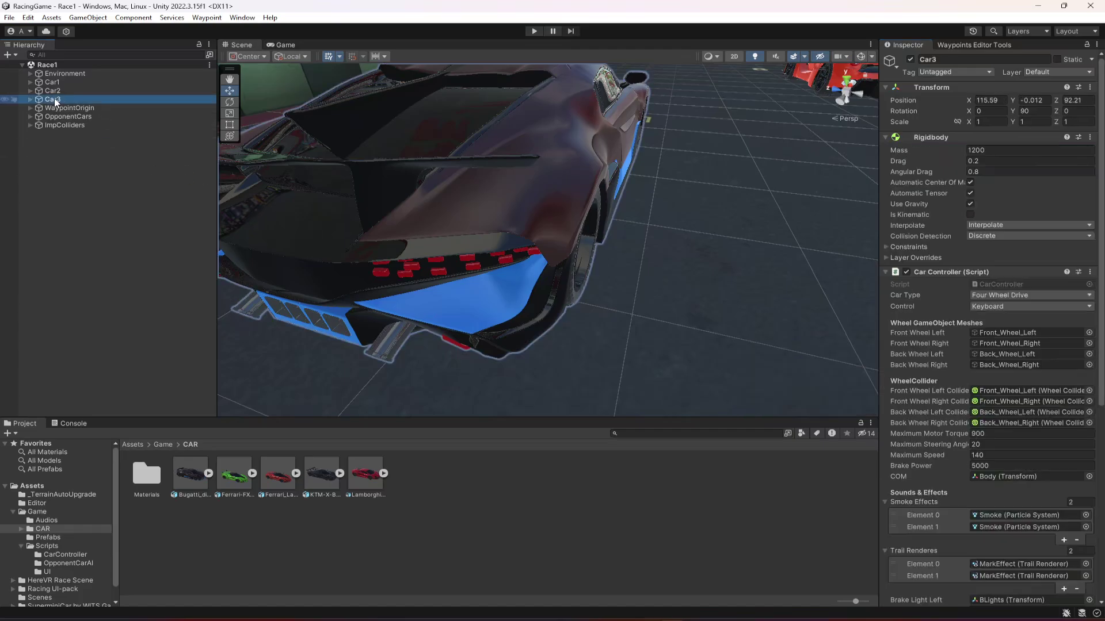
pyautogui.scroll(-5, 929, 453)
pyautogui.scroll(5, 929, 453)
pyautogui.moveTo(553, 305); pyautogui.dragTo(557, 283, button='right')
pyautogui.press('f')
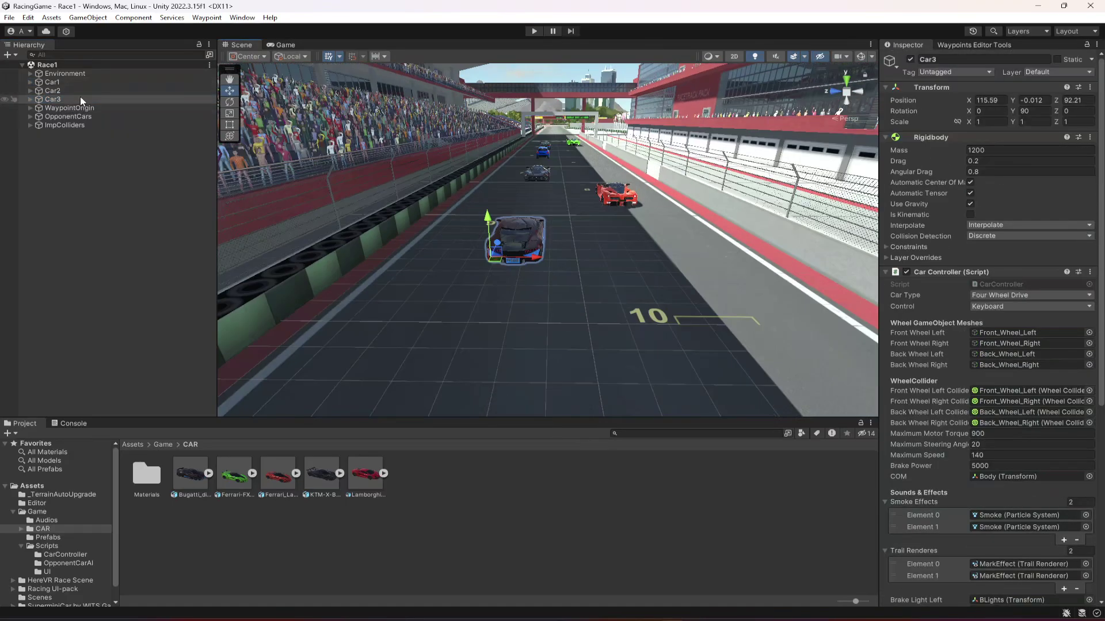
pyautogui.click(52, 81)
pyautogui.keyDown('ctrl'); pyautogui.click(52, 90); pyautogui.keyUp('ctrl')
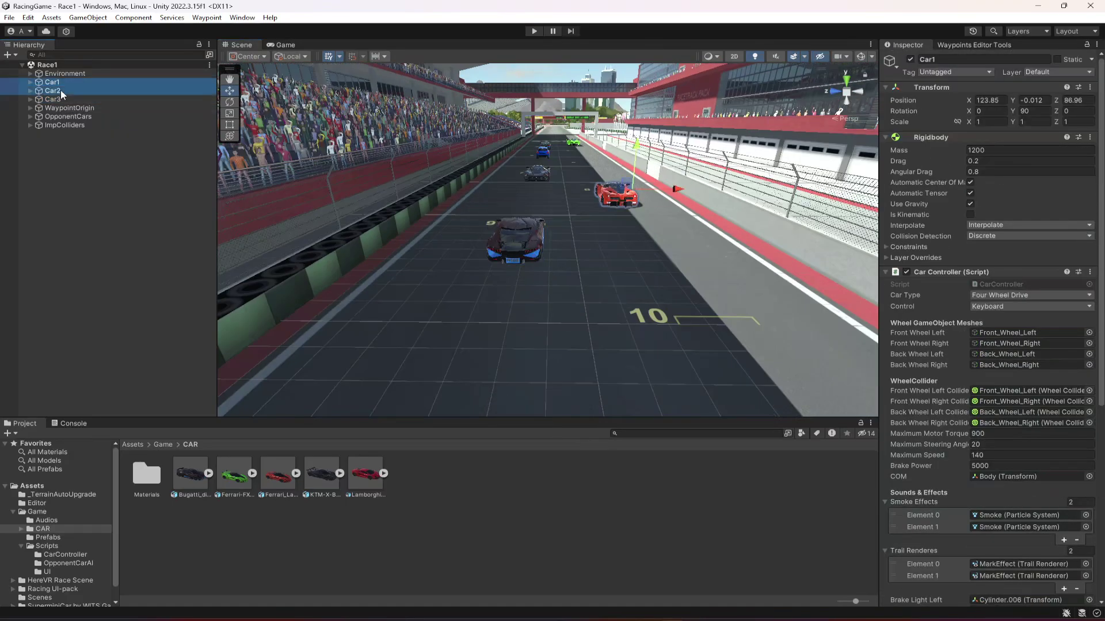
pyautogui.click(909, 60)
# Play the scene briefly to test how Car3 behaves, and stop it again
pyautogui.click(136, 100)
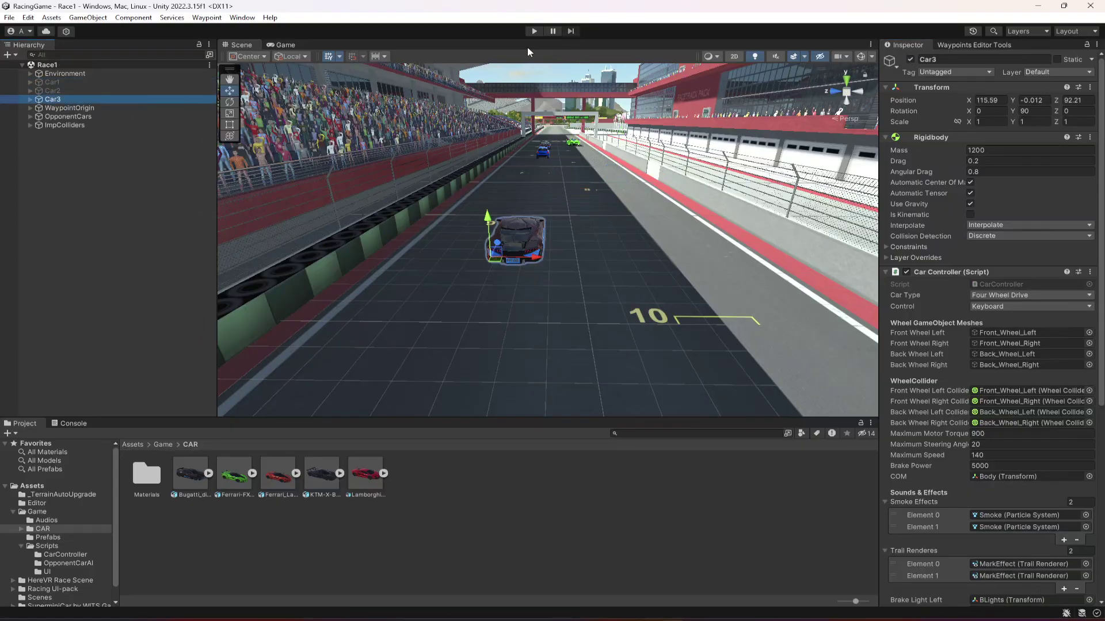
pyautogui.click(534, 32)
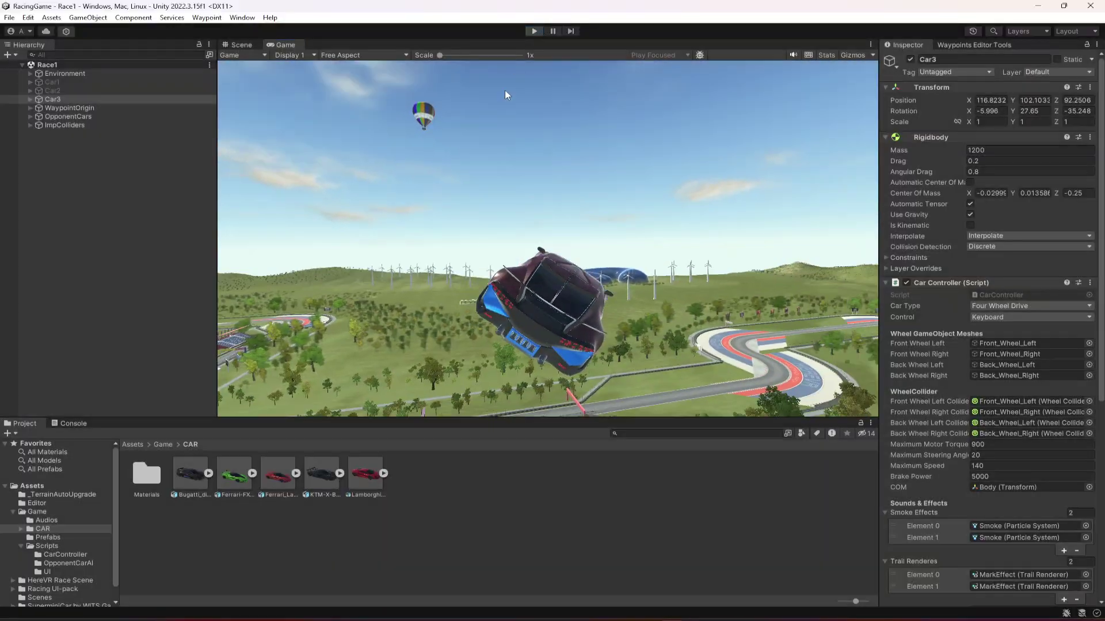
pyautogui.click(533, 32)
# Add a Mesh Collider with Convex enabled to every part of Car3's Body, from Cylinder through Plane.047
pyautogui.click(30, 99)
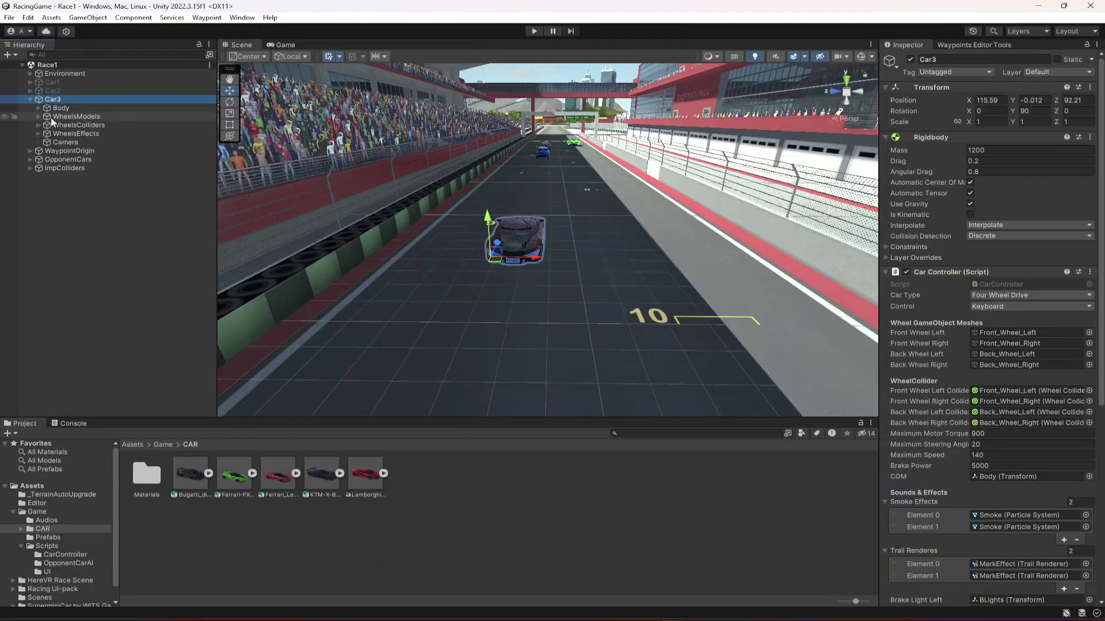
pyautogui.click(58, 108)
pyautogui.click(38, 108)
pyautogui.click(64, 119)
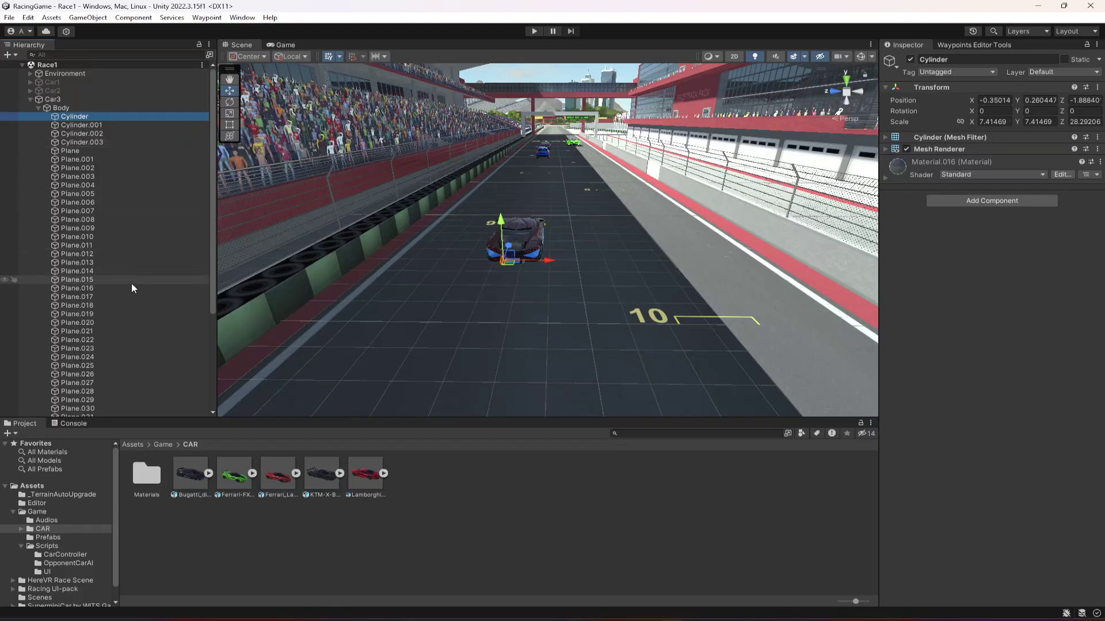
pyautogui.scroll(-5, 132, 282)
pyautogui.keyDown('shift'); pyautogui.click(75, 351); pyautogui.keyUp('shift')
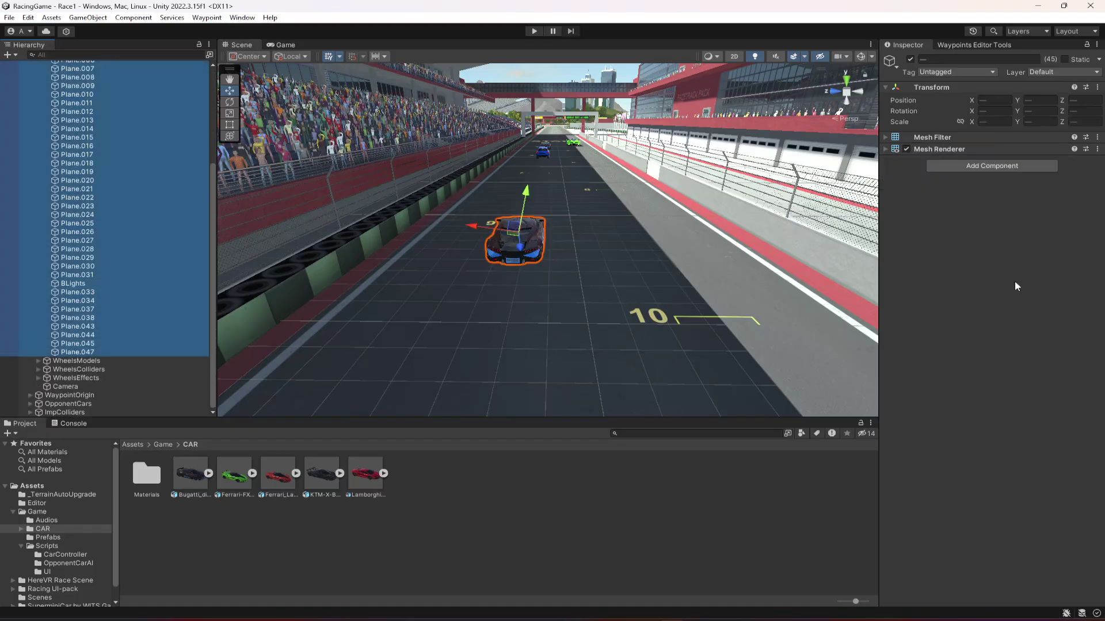
pyautogui.click(984, 165)
pyautogui.press('Return')
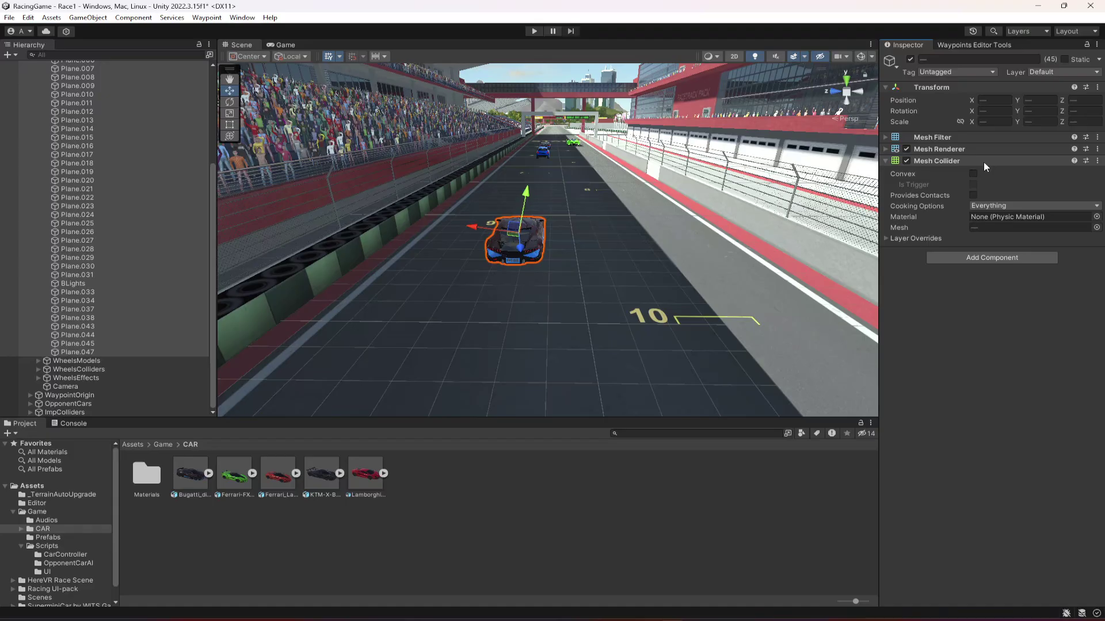
pyautogui.click(973, 173)
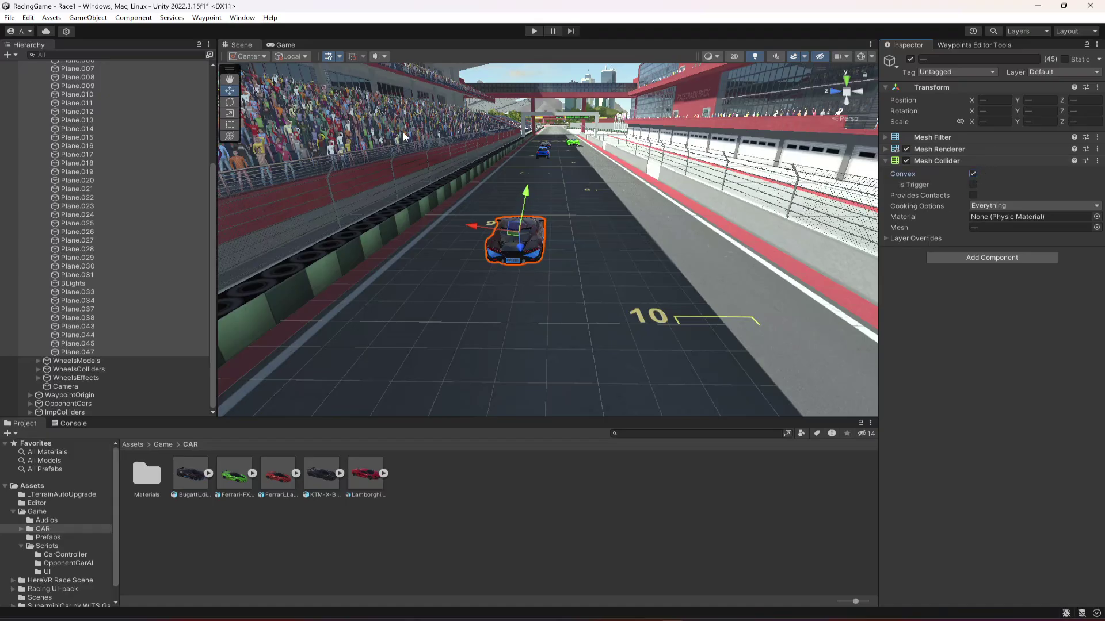
pyautogui.moveTo(209, 233); pyautogui.dragTo(217, 134)
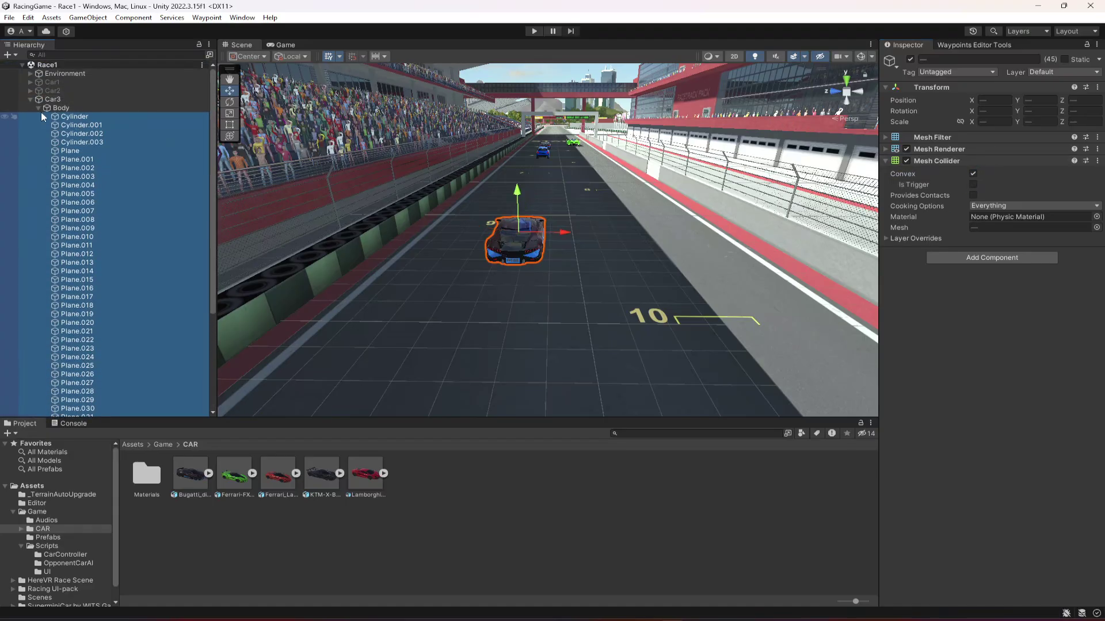
pyautogui.click(30, 100)
pyautogui.click(88, 187)
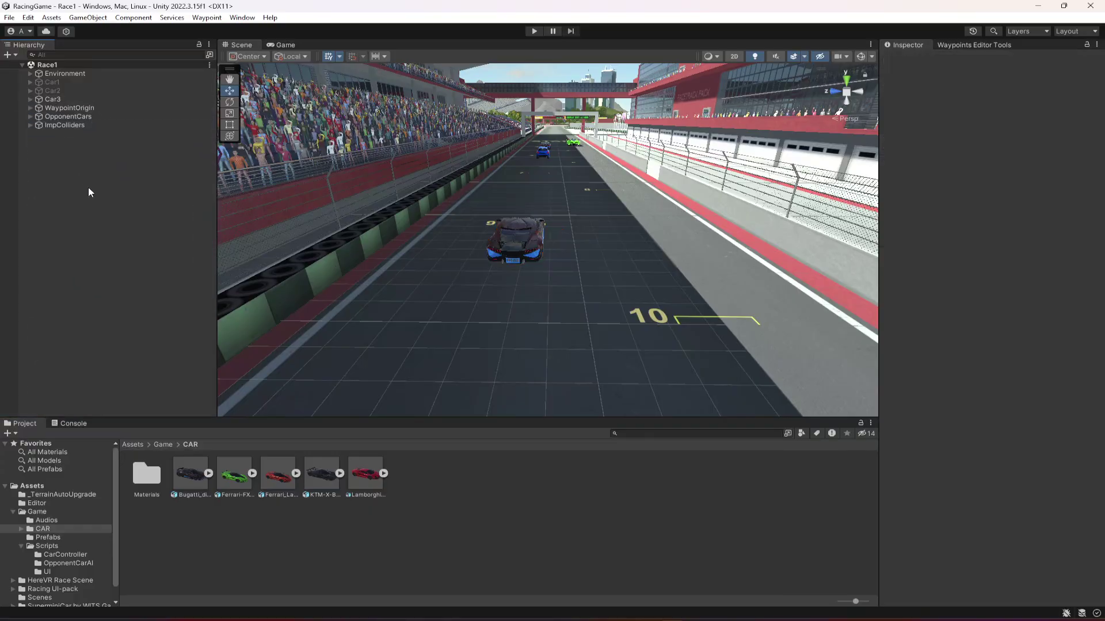
# Play the scene and test-drive Car3 past the start line and through the bends of the track, and stop the playback
pyautogui.click(538, 30)
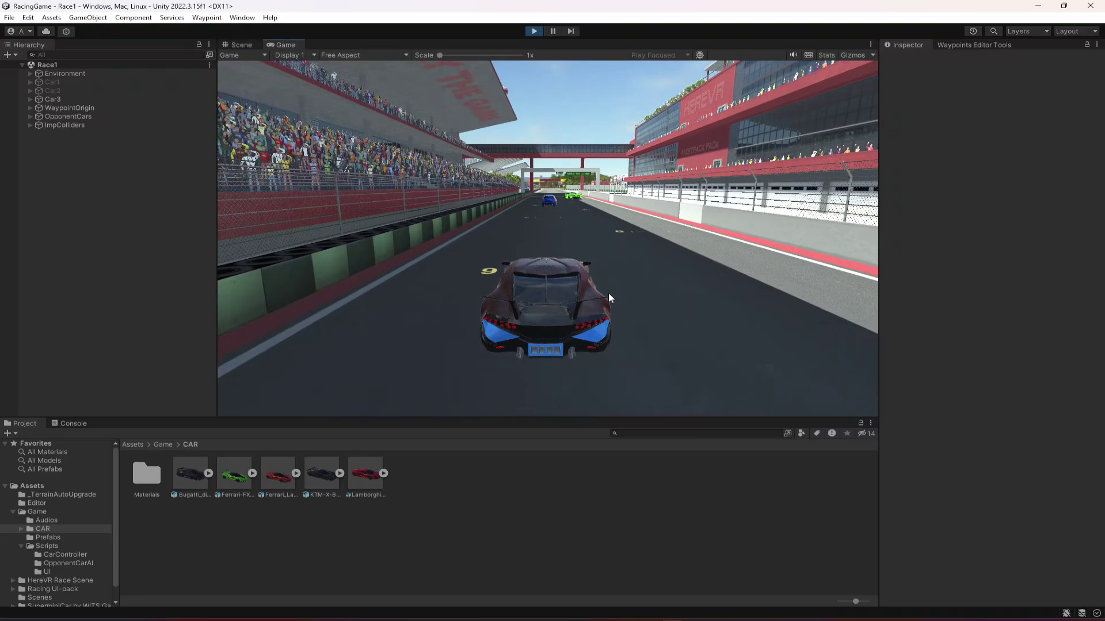
pyautogui.press('w')
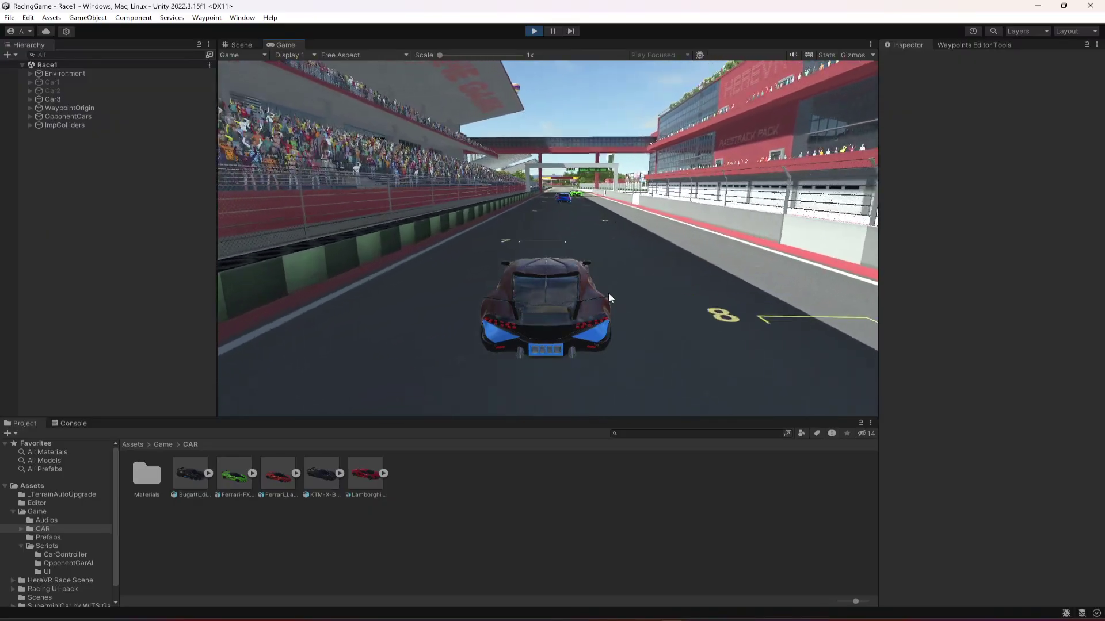
pyautogui.press('Up')
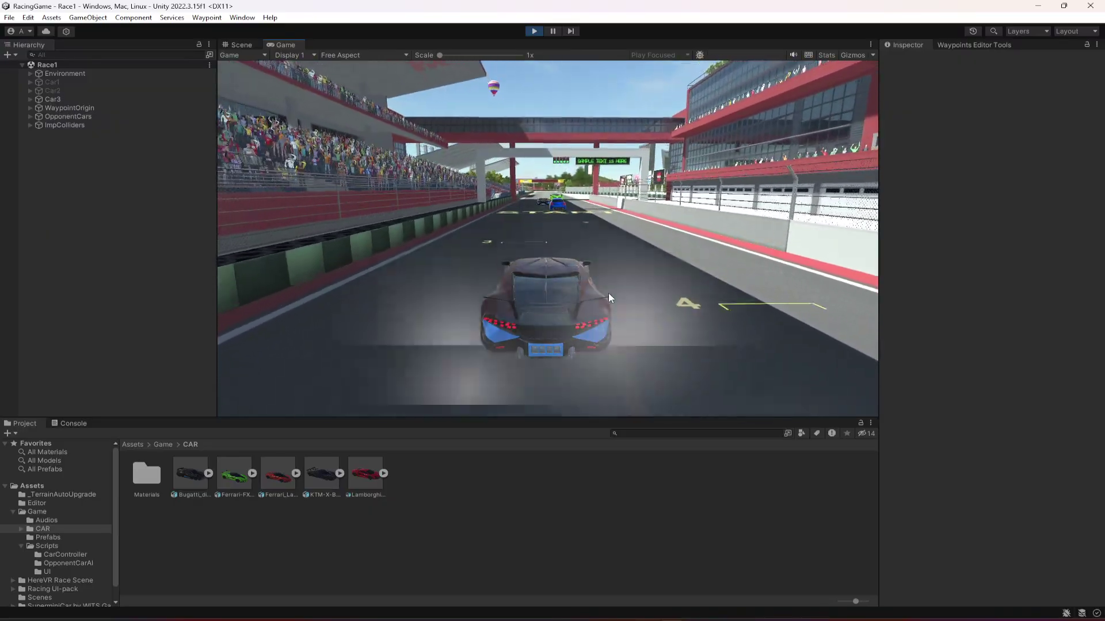
pyautogui.press('Up')
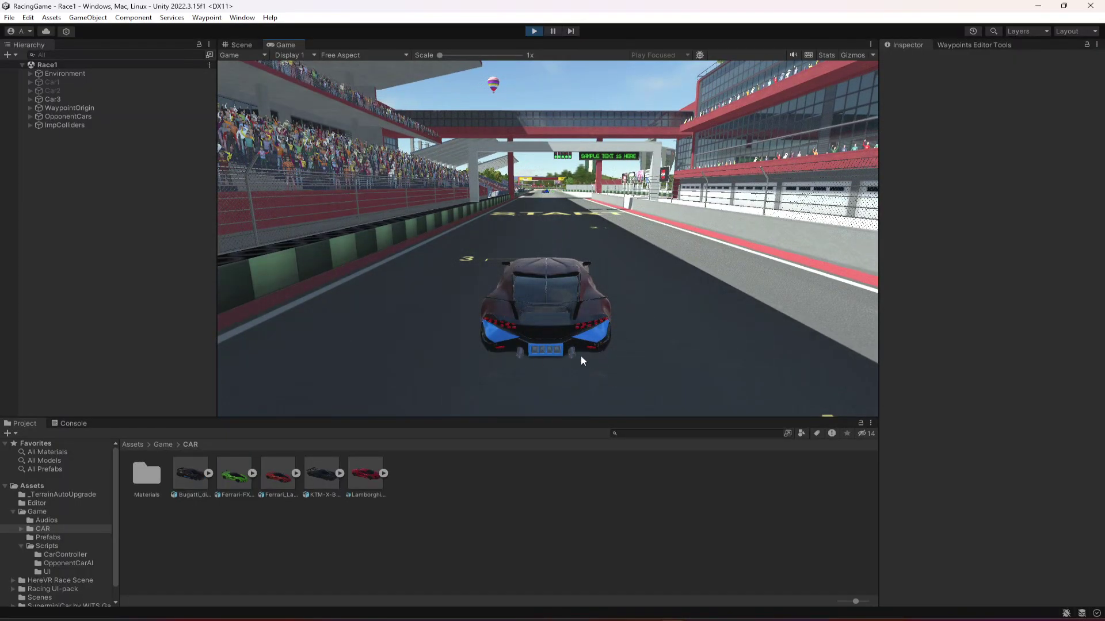
pyautogui.press('Up')
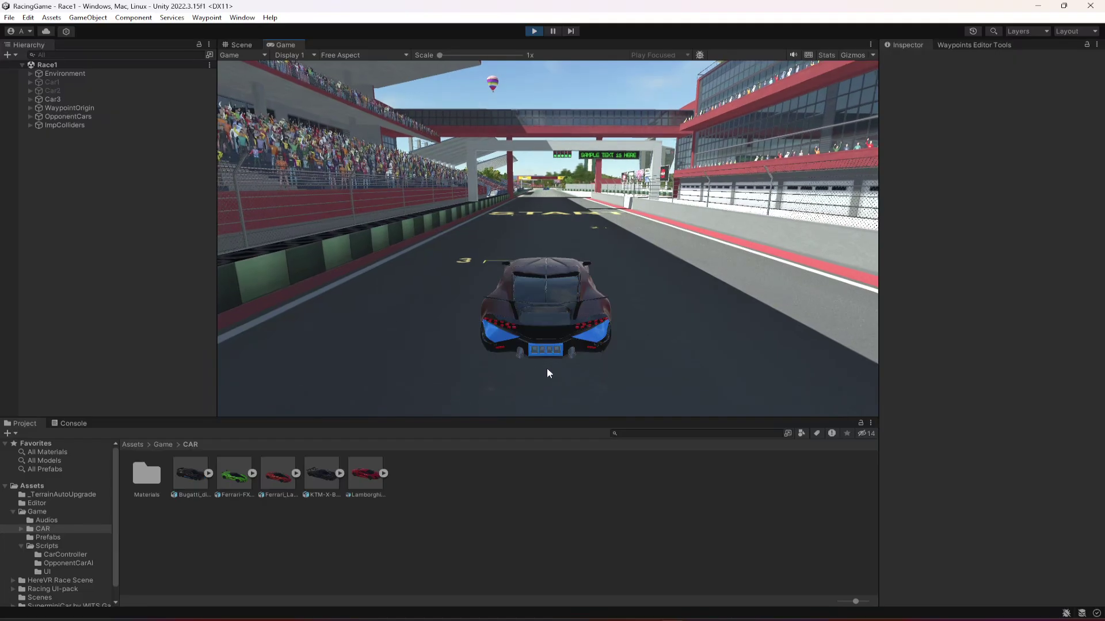
pyautogui.press('Up')
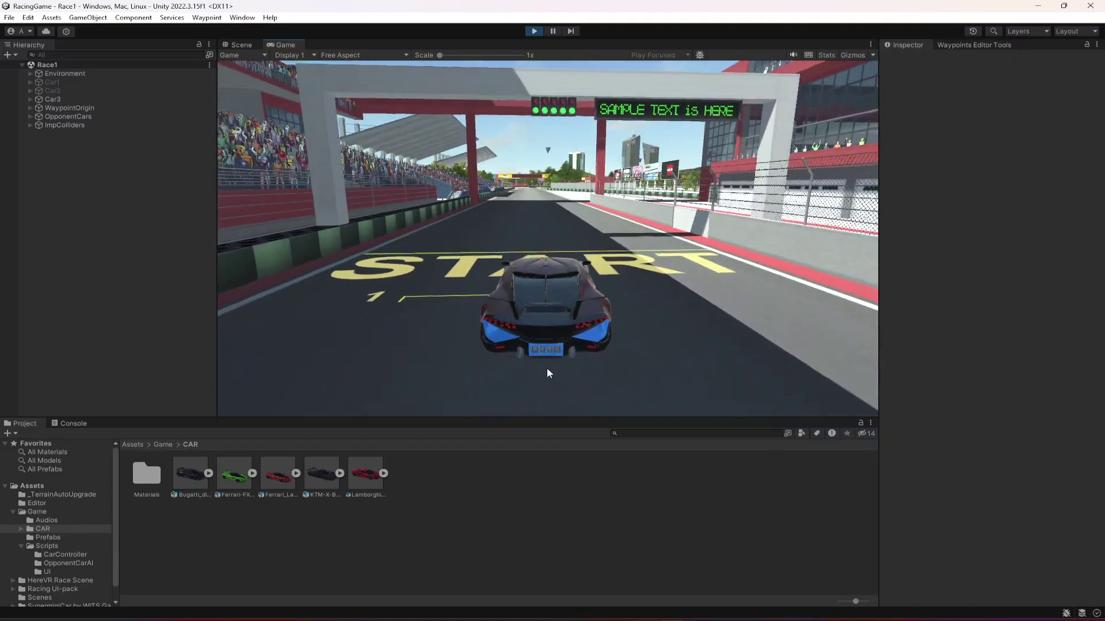
pyautogui.press('Up')
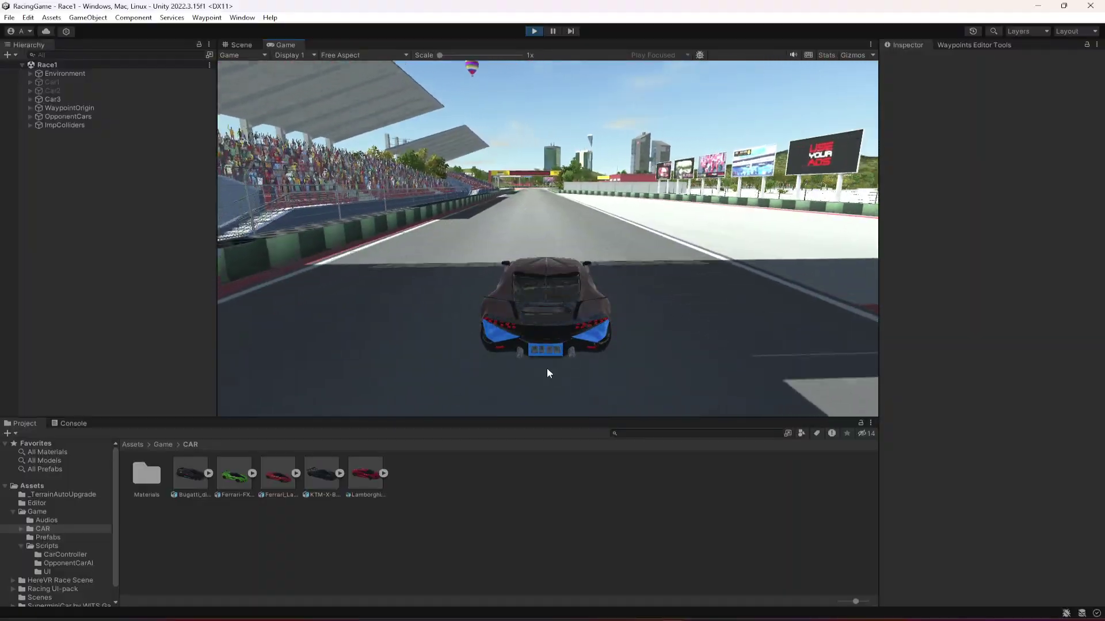
pyautogui.press('Up')
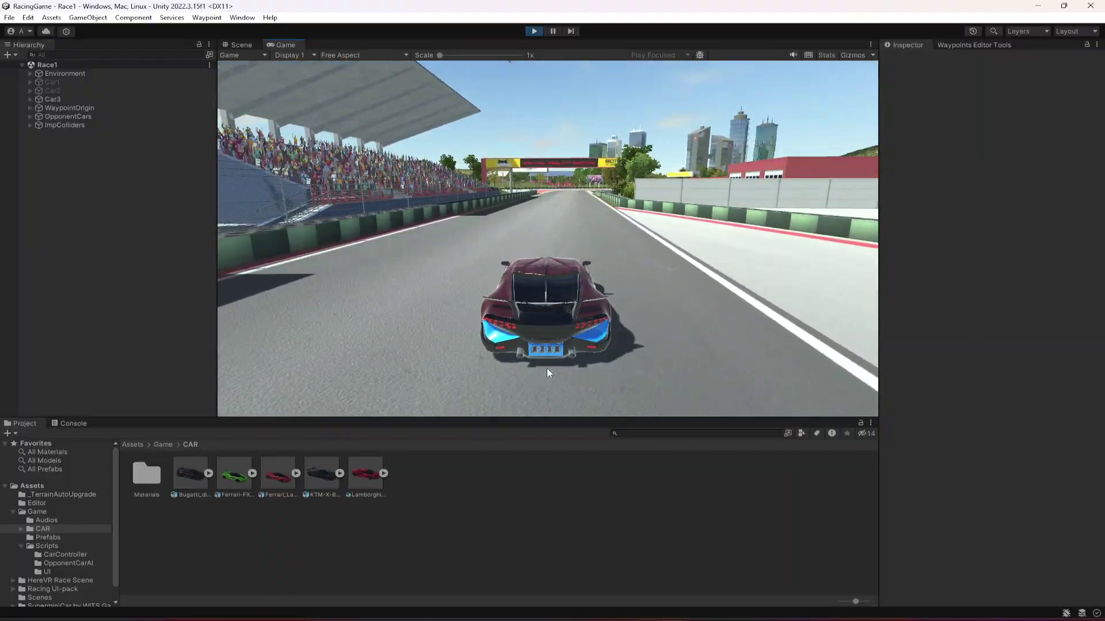
pyautogui.press('Up')
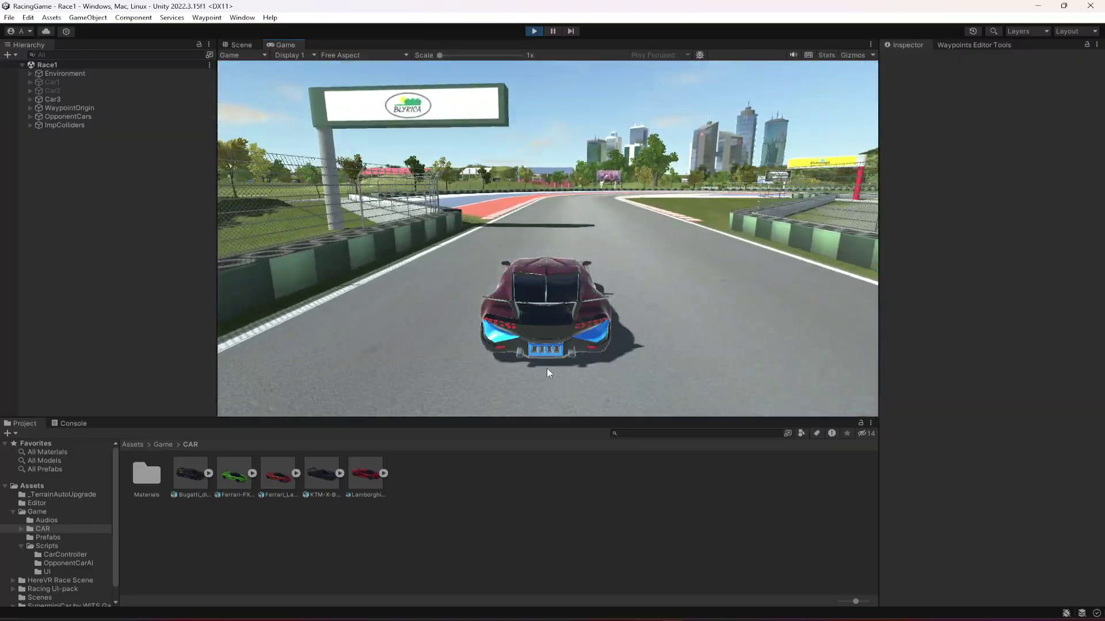
pyautogui.press('Up')
pyautogui.press('Right')
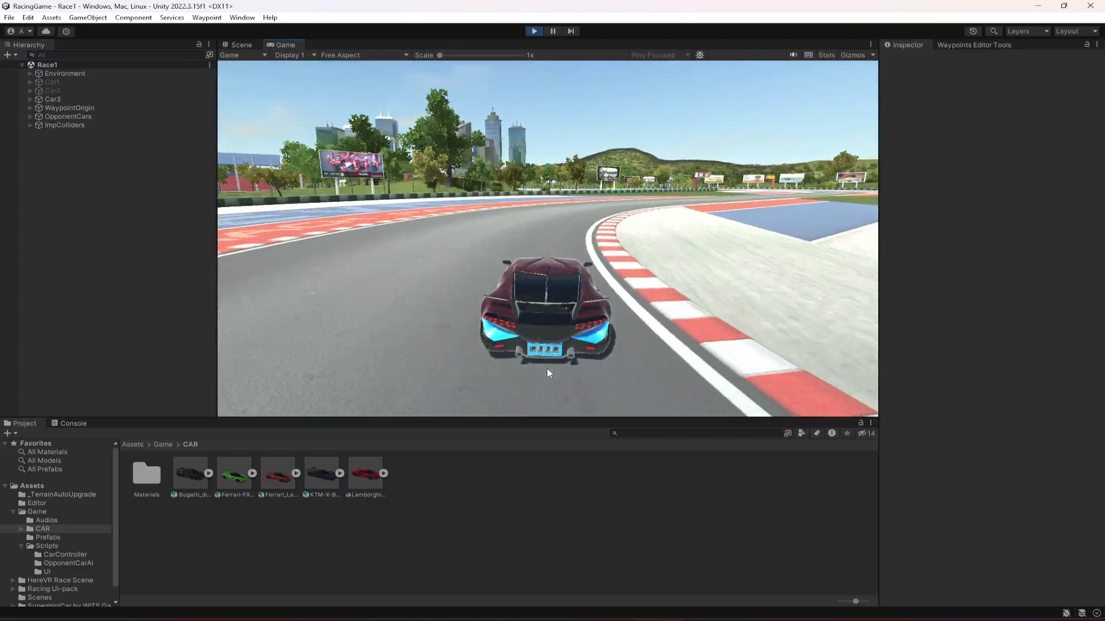
pyautogui.press('Up')
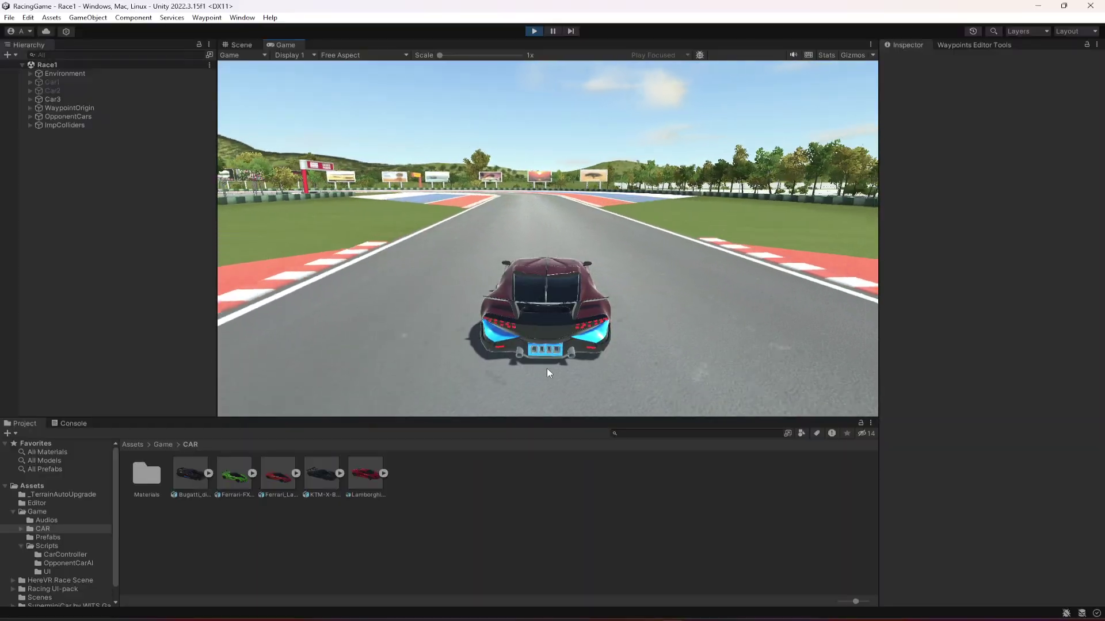
pyautogui.press('Up')
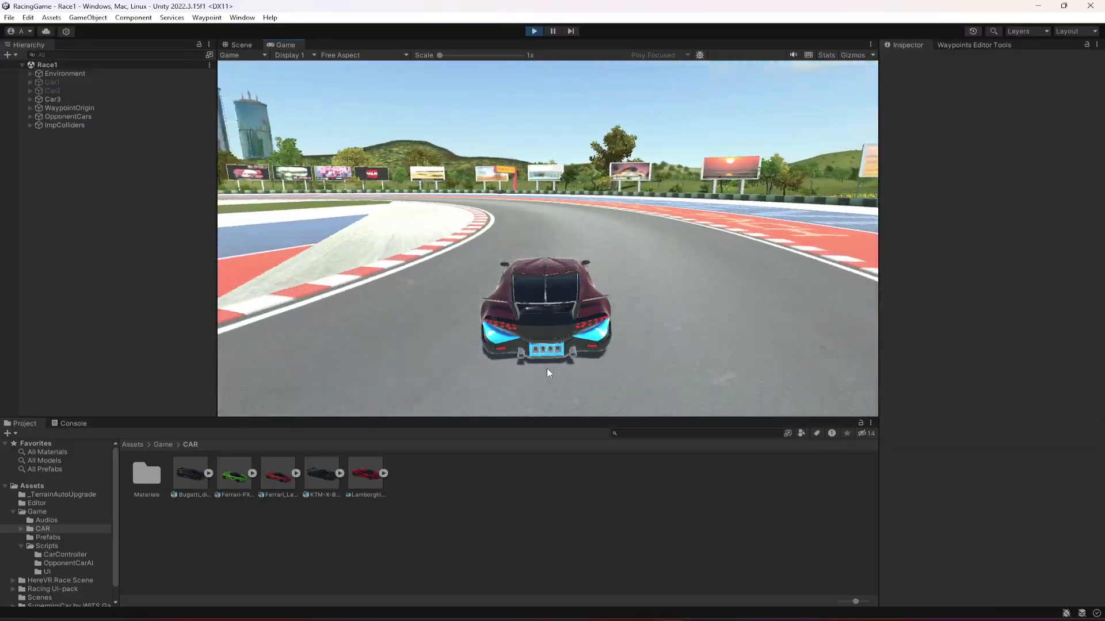
pyautogui.press('Left')
pyautogui.press('Up')
pyautogui.press('Left')
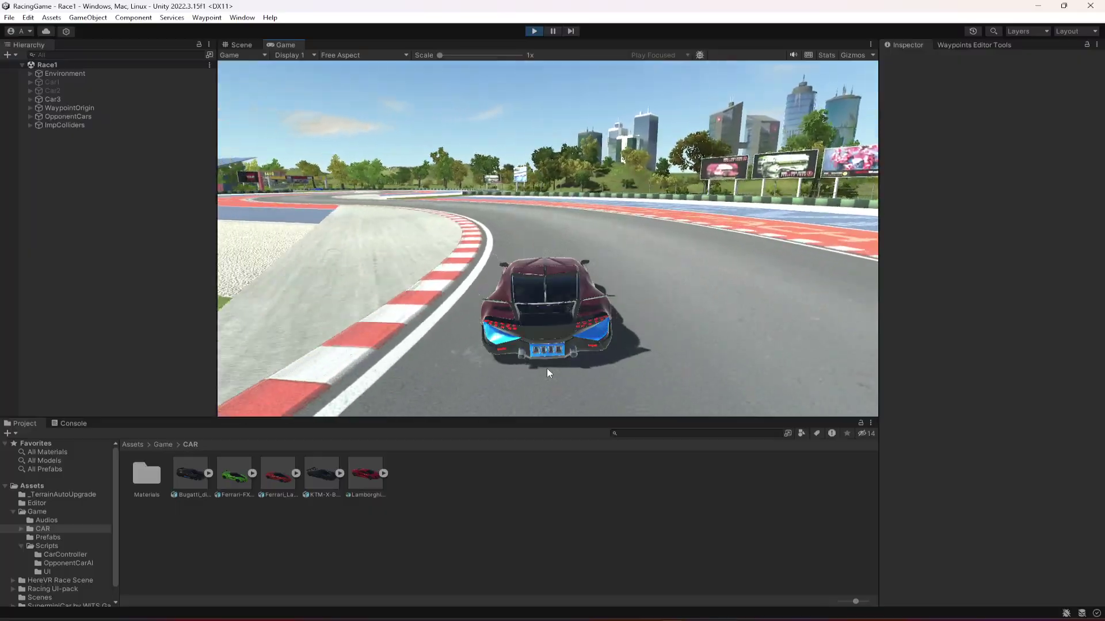
pyautogui.press('Up')
pyautogui.press('Right')
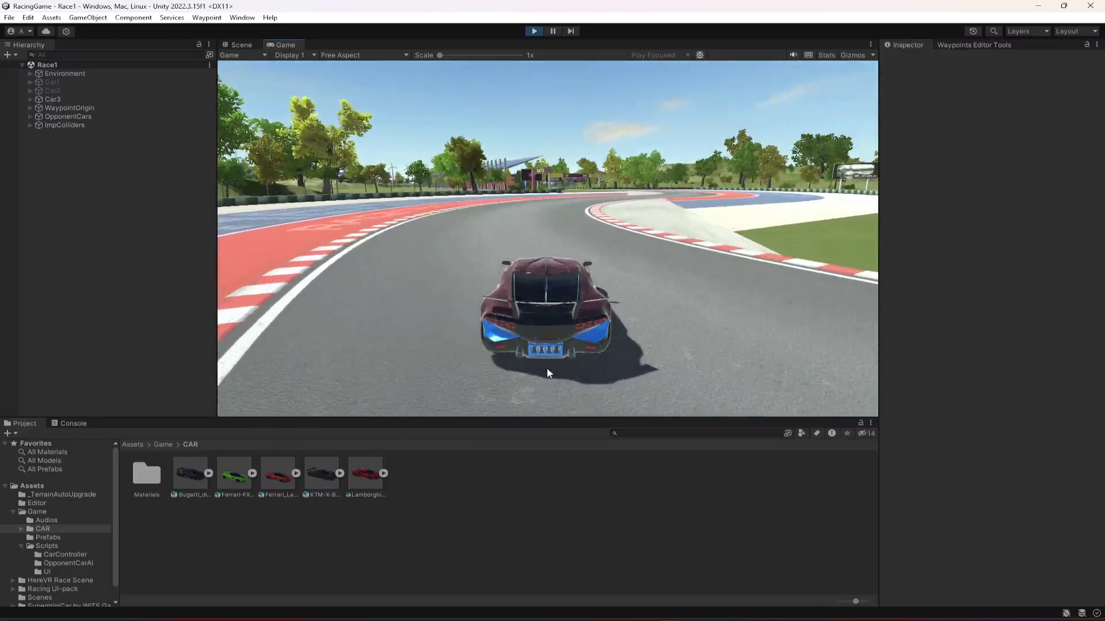
pyautogui.press('Up')
pyautogui.press('Left')
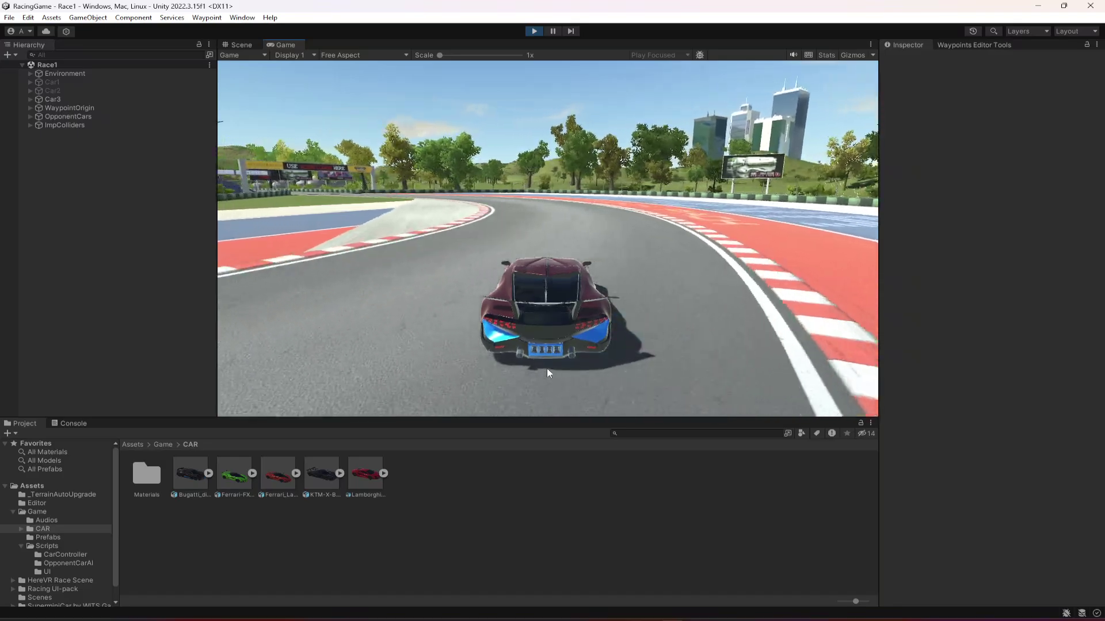
pyautogui.press('Up')
pyautogui.press('Left')
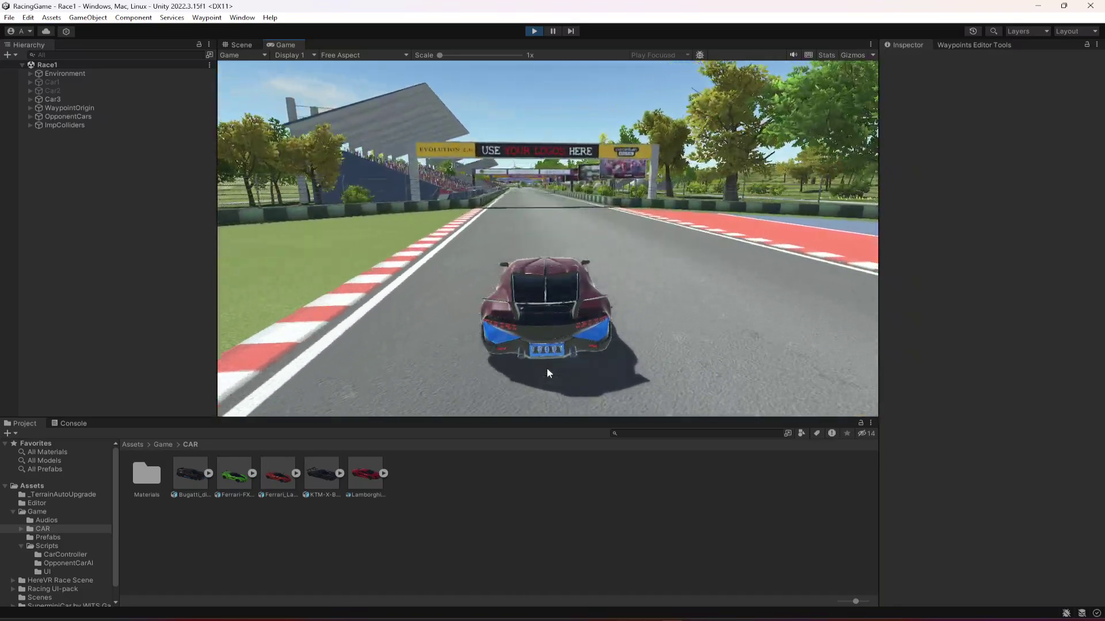
pyautogui.press('Up')
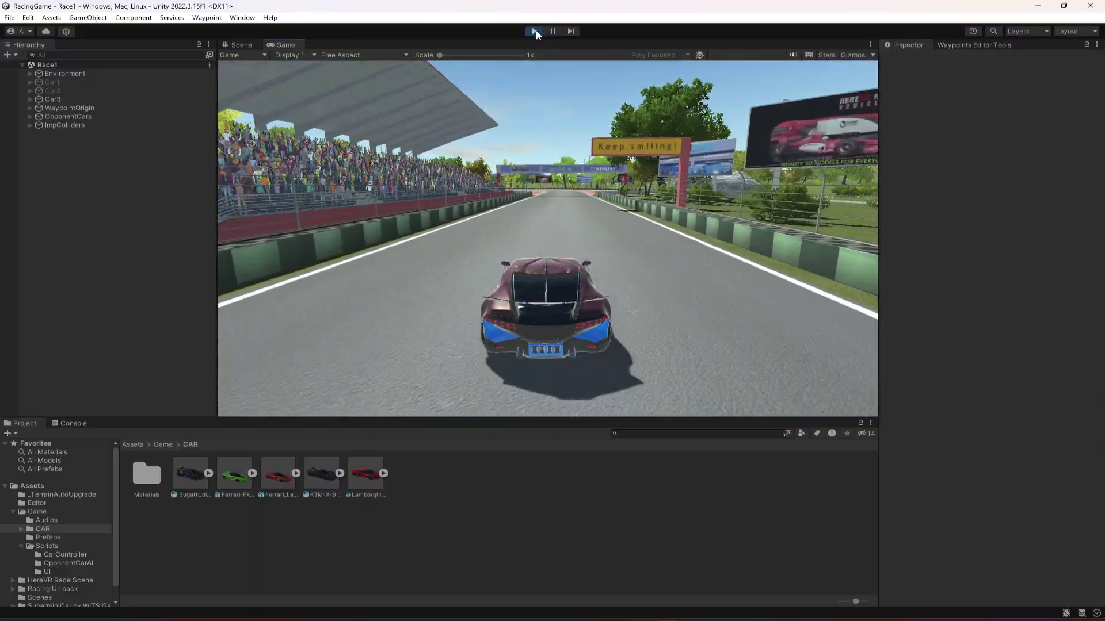
pyautogui.click(535, 30)
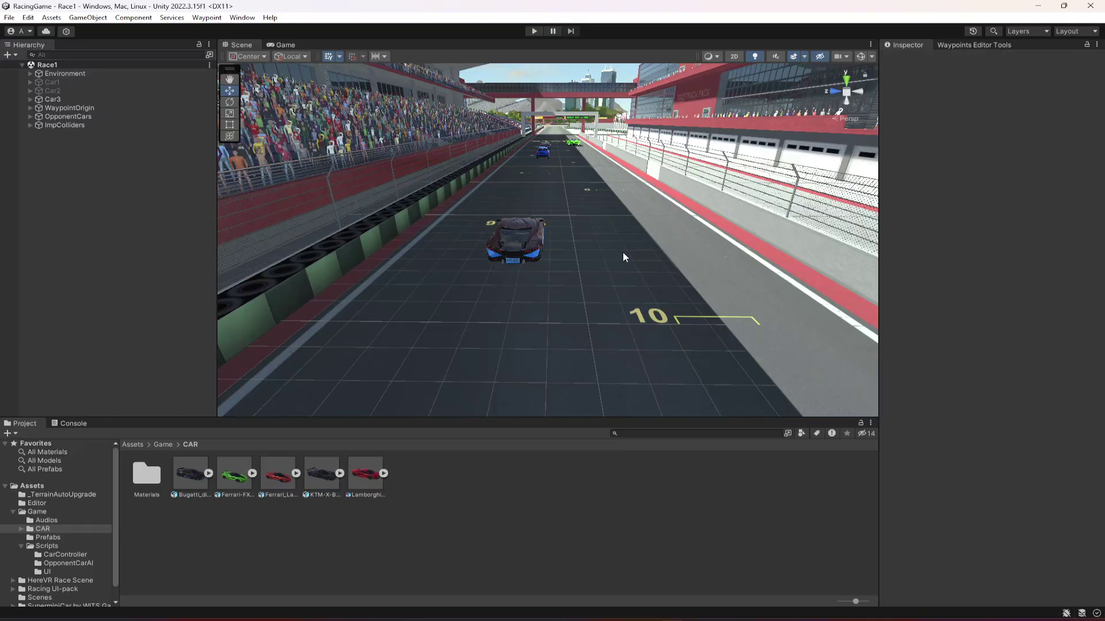
# Check the Console for messages, return to the project assets and collapse the Game folder
pyautogui.click(71, 424)
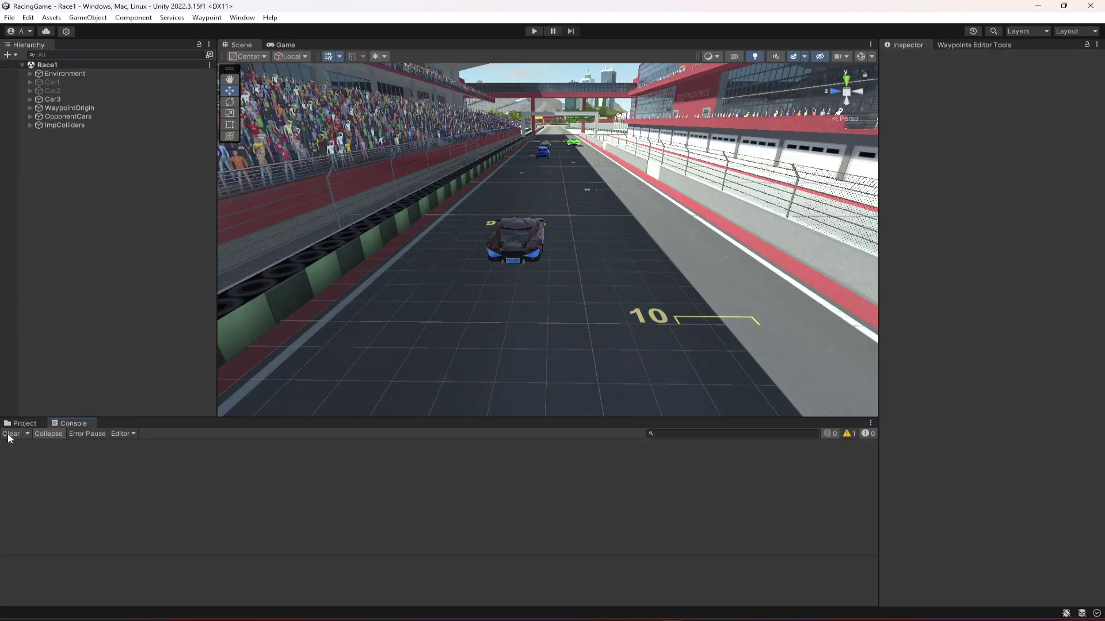
pyautogui.click(21, 423)
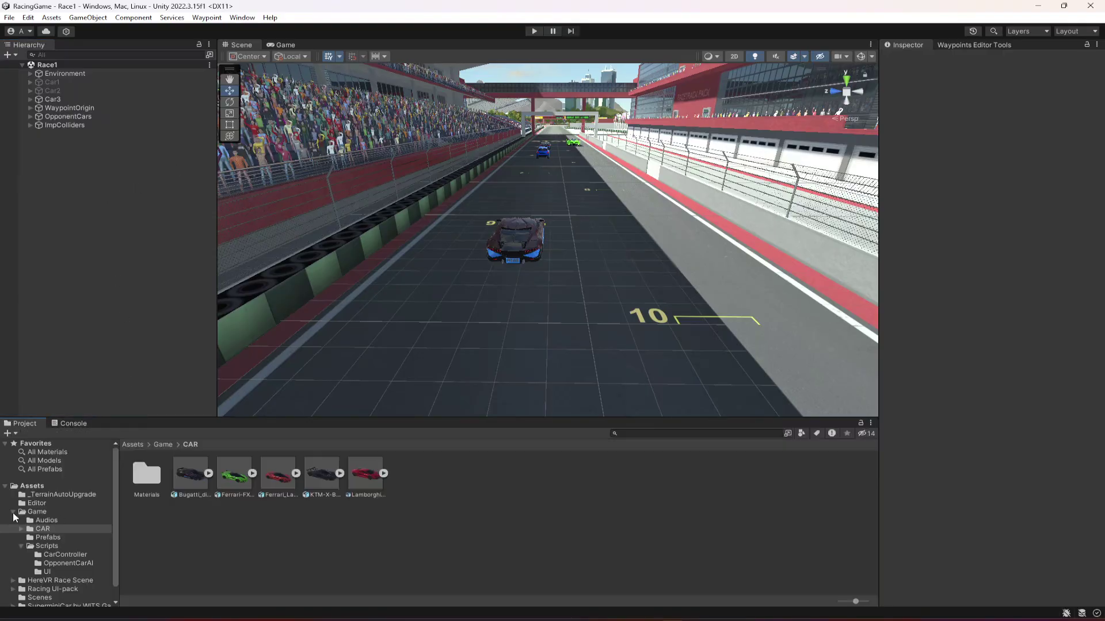
pyautogui.click(13, 512)
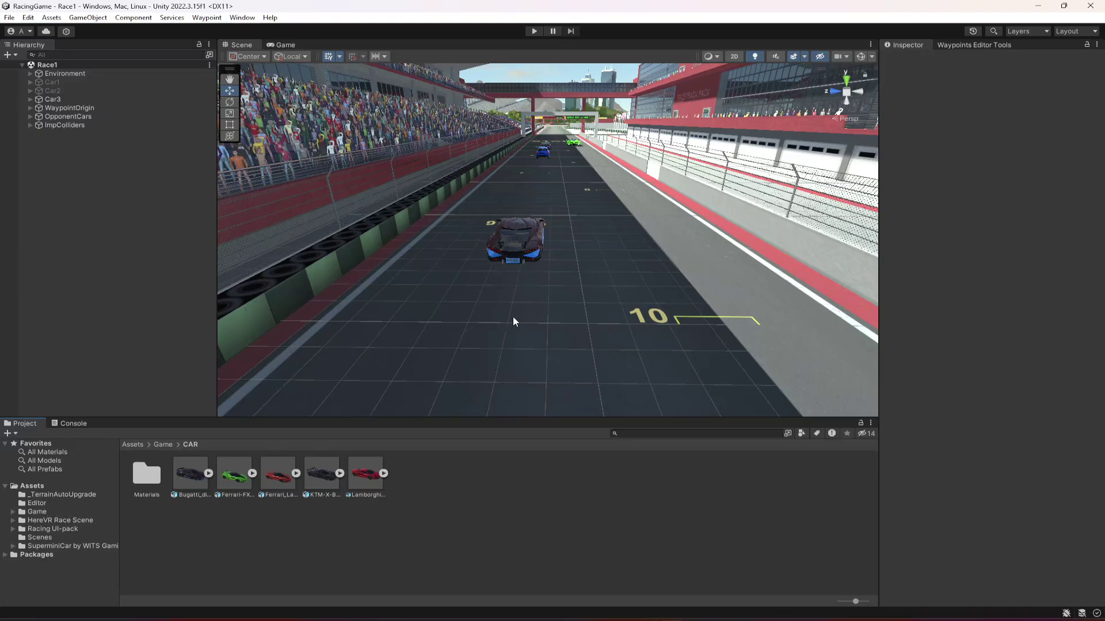
# Deactivate Car3 and save the scene
pyautogui.moveTo(574, 343); pyautogui.dragTo(623, 311, button='right')
pyautogui.press('w')
pyautogui.press('d')
pyautogui.press('w')
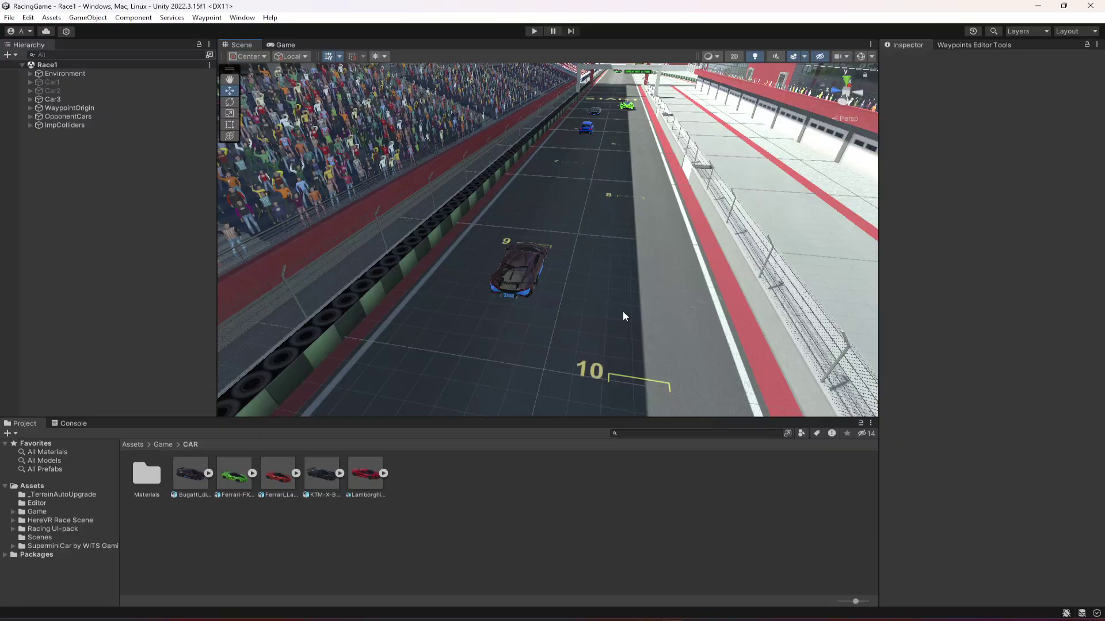
pyautogui.click(52, 99)
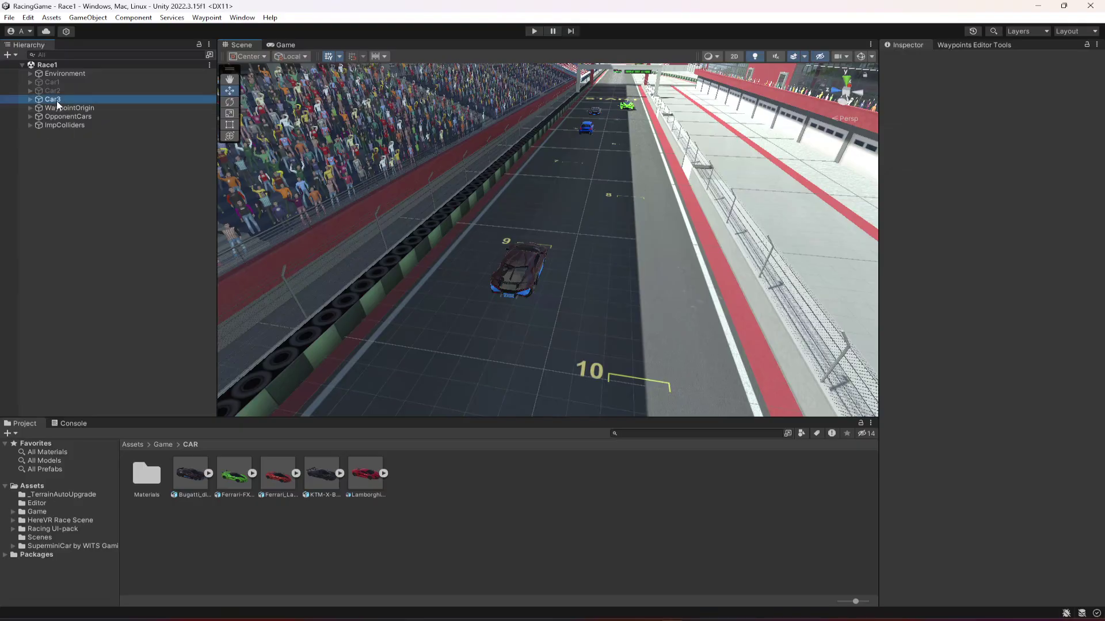
pyautogui.click(909, 59)
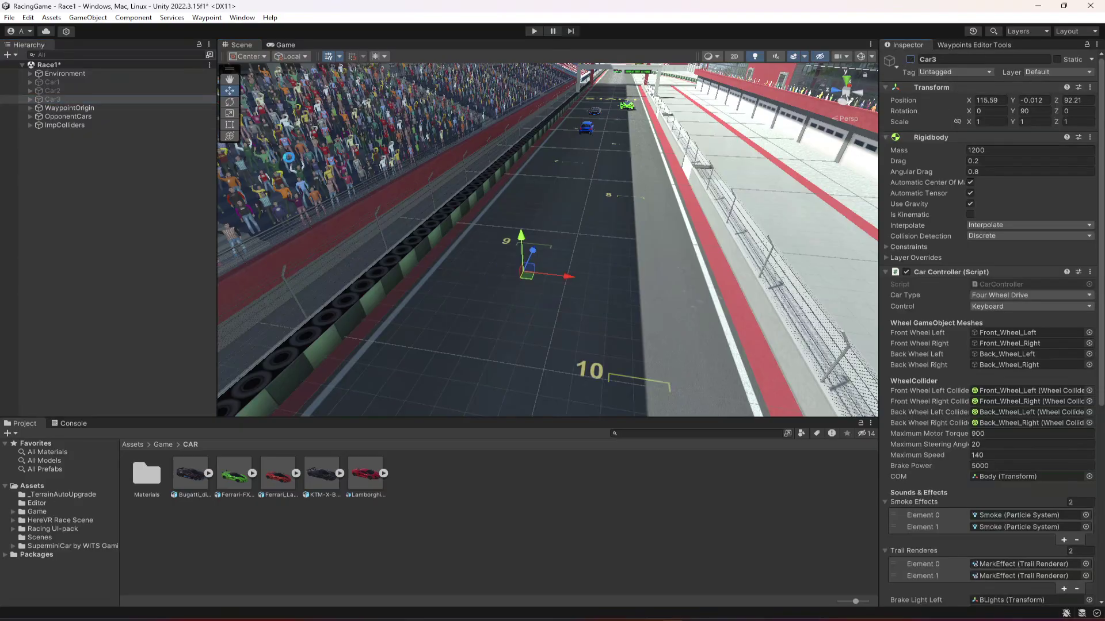
pyautogui.hotkey('ctrl', 's')
# Activate Car1, Car2 and Car3 together and save the scene
pyautogui.click(59, 82)
pyautogui.keyDown('ctrl'); pyautogui.click(60, 99); pyautogui.keyUp('ctrl')
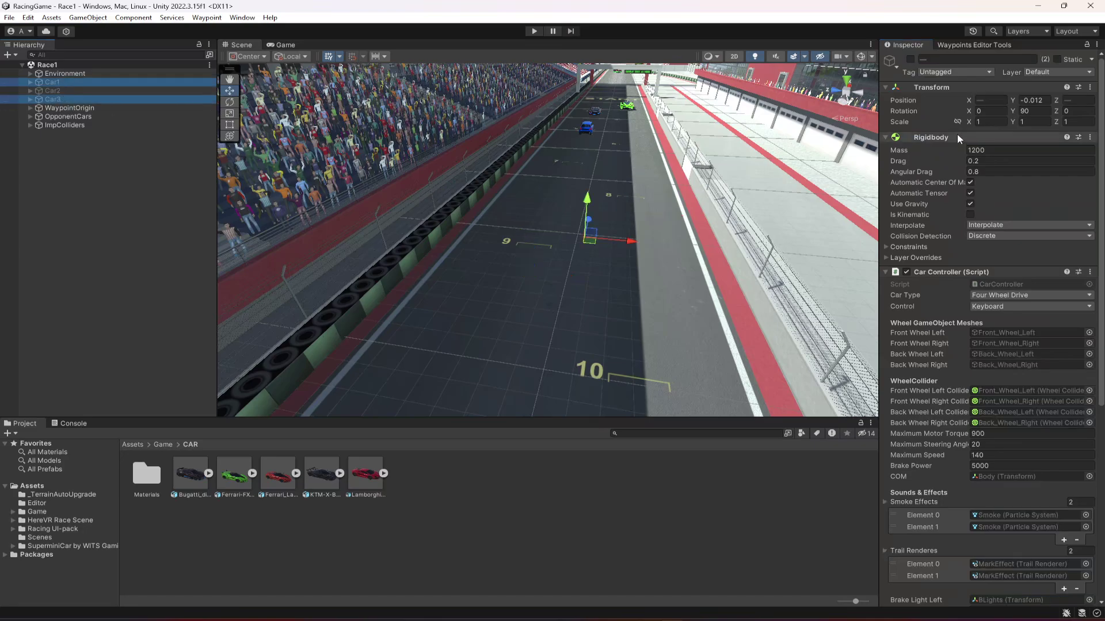
pyautogui.keyDown('ctrl'); pyautogui.click(74, 92); pyautogui.keyUp('ctrl')
pyautogui.click(910, 60)
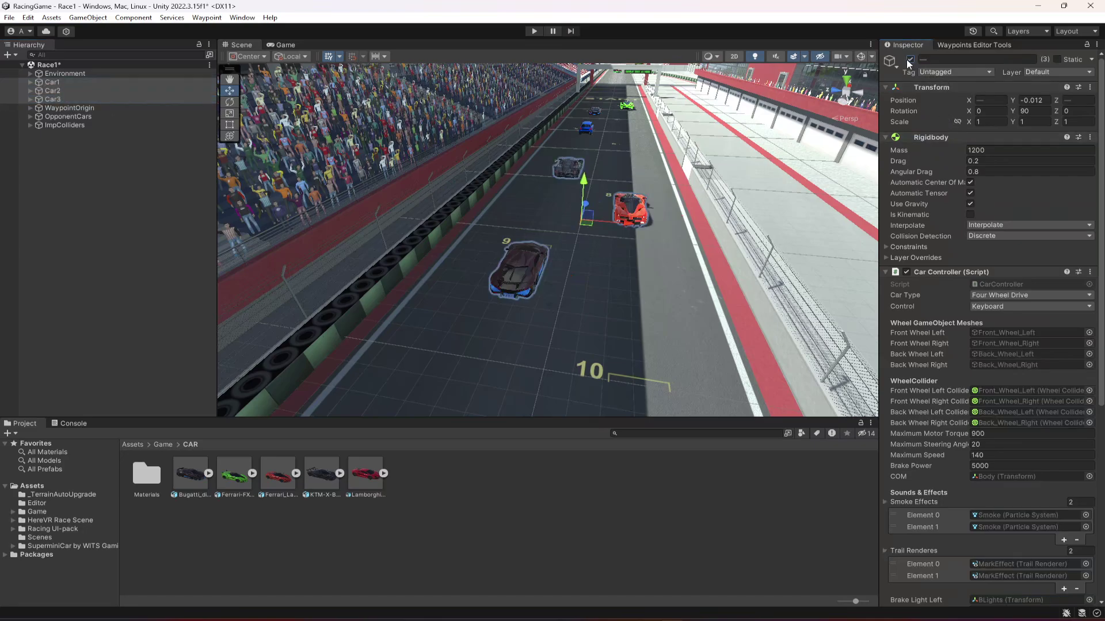
pyautogui.hotkey('ctrl', 's')
# Group Car1, Car2 and Car3 under a new empty parent object named PlayerCars and save the scene
pyautogui.click(53, 84)
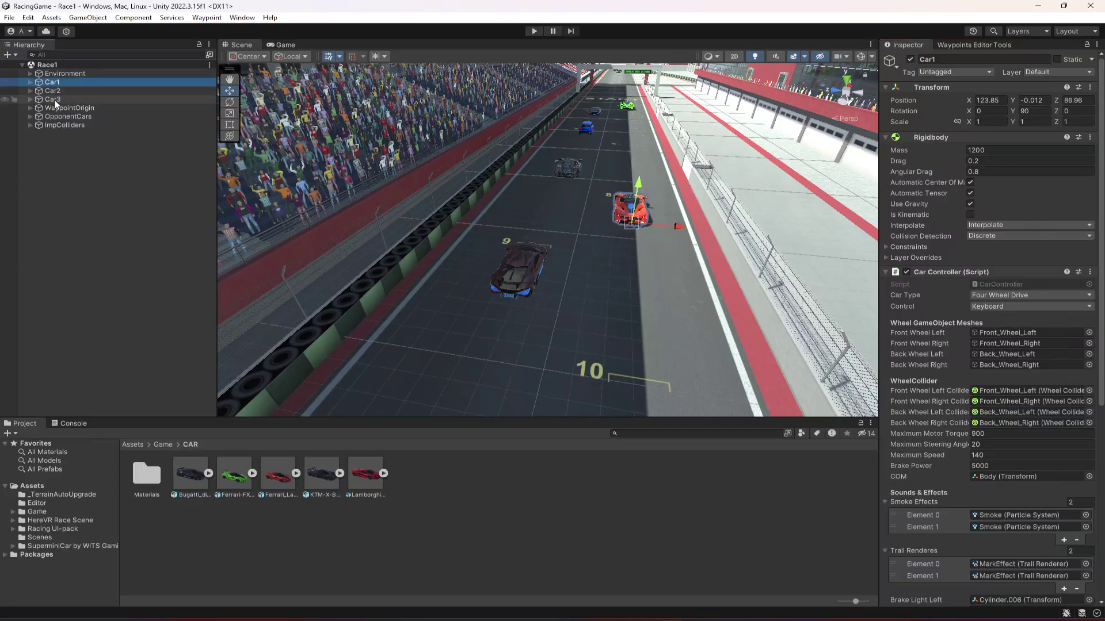
pyautogui.keyDown('shift'); pyautogui.click(53, 100); pyautogui.keyUp('shift')
pyautogui.rightClick(55, 87)
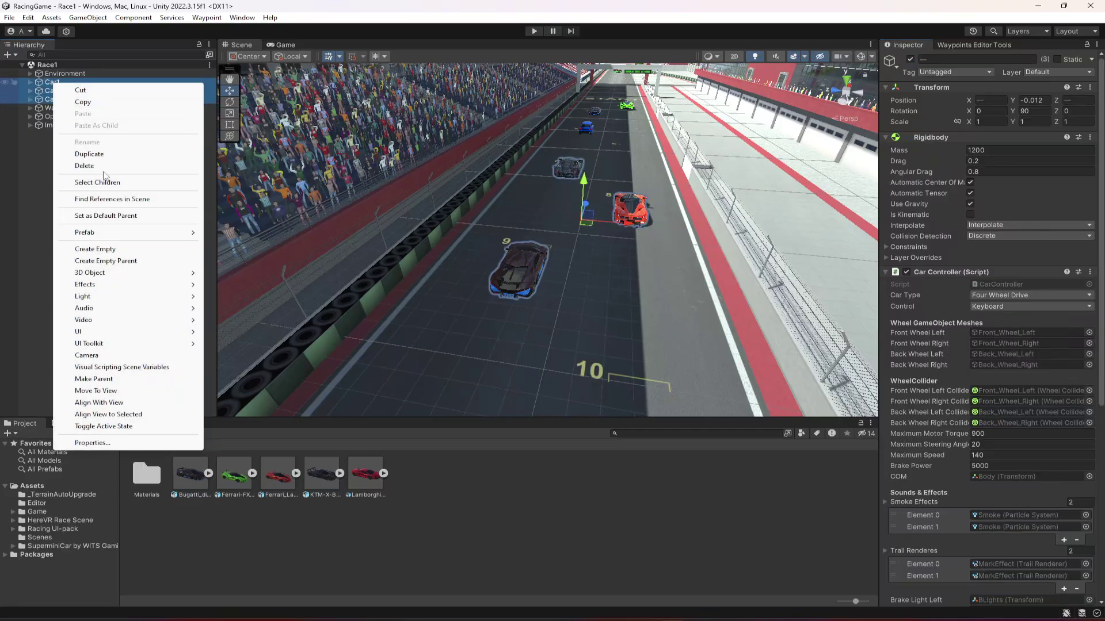
pyautogui.click(127, 261)
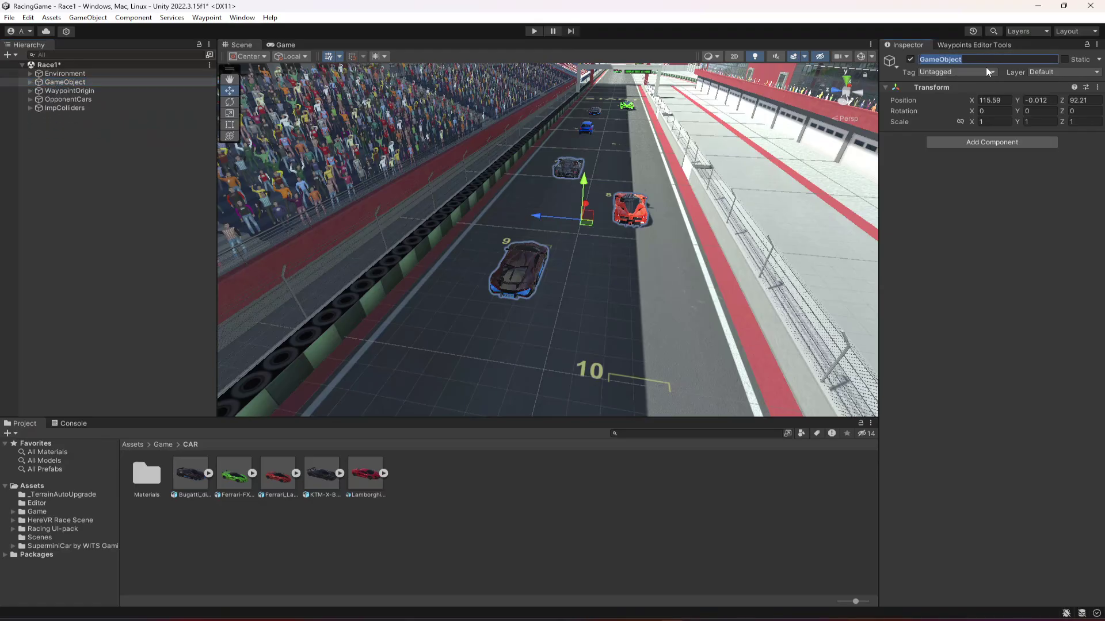
pyautogui.write('Player')
pyautogui.write('Cars')
pyautogui.press('Return')
pyautogui.click(57, 154)
pyautogui.hotkey('ctrl', 's')
pyautogui.click(84, 83)
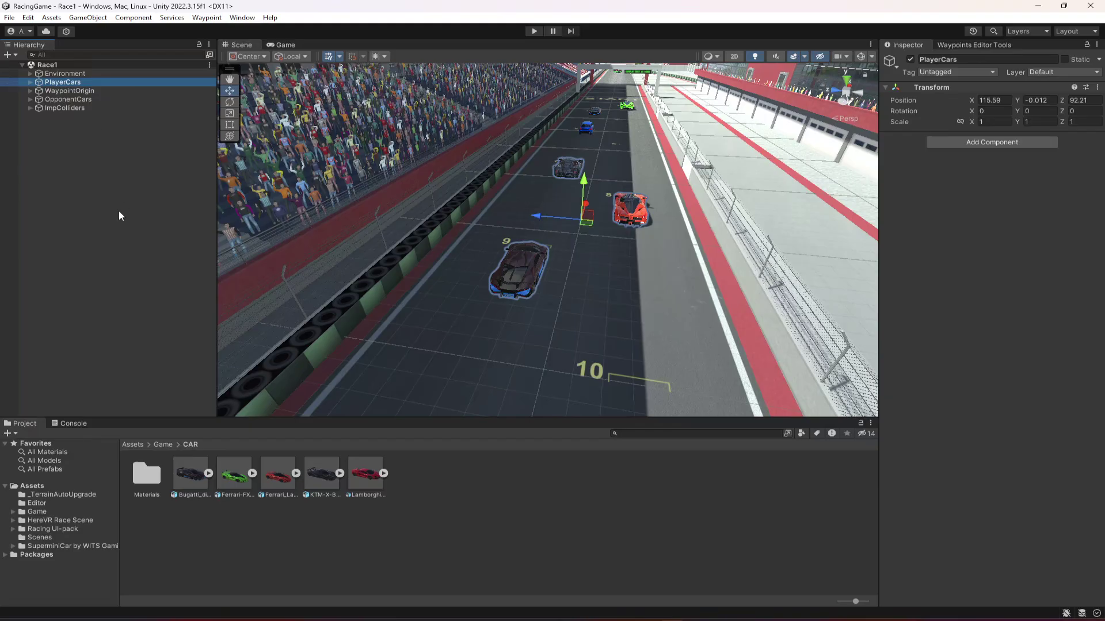
pyautogui.click(119, 209)
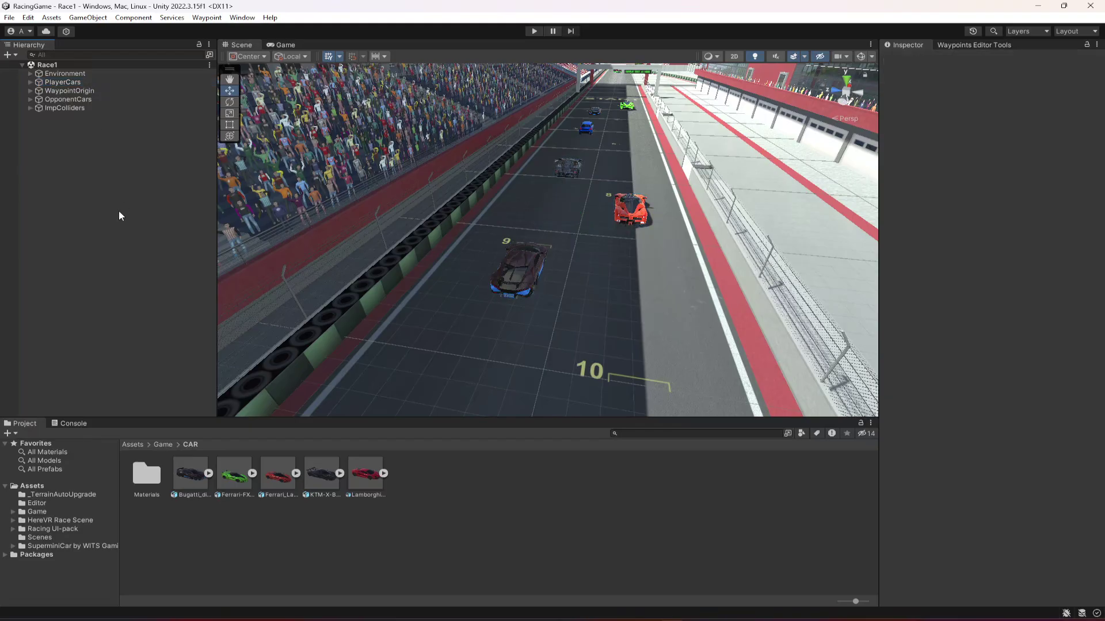